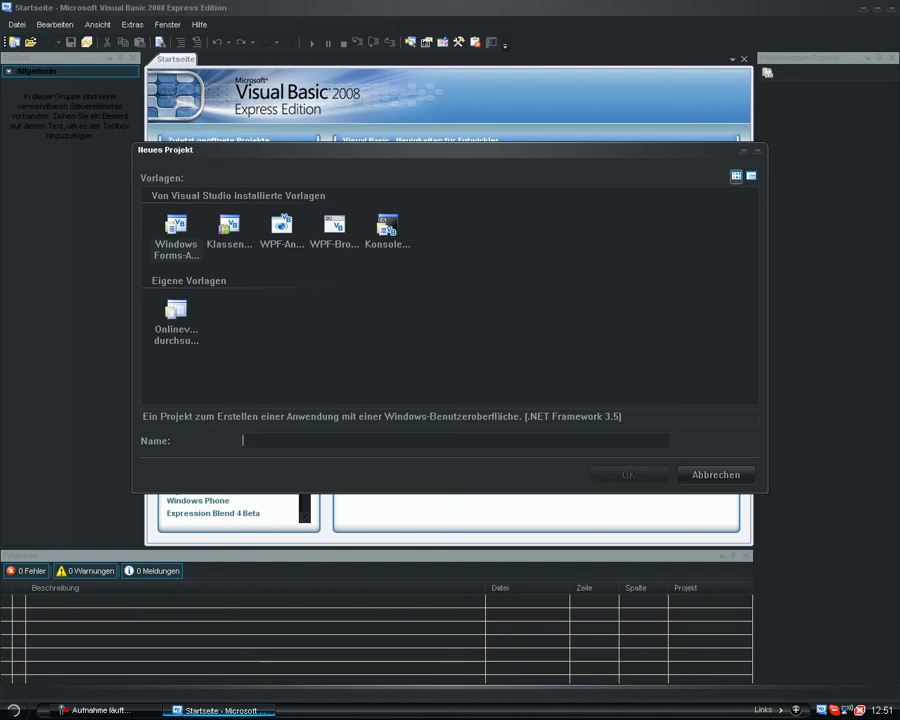
Create a new Windows Forms application project named Form.
type("For")
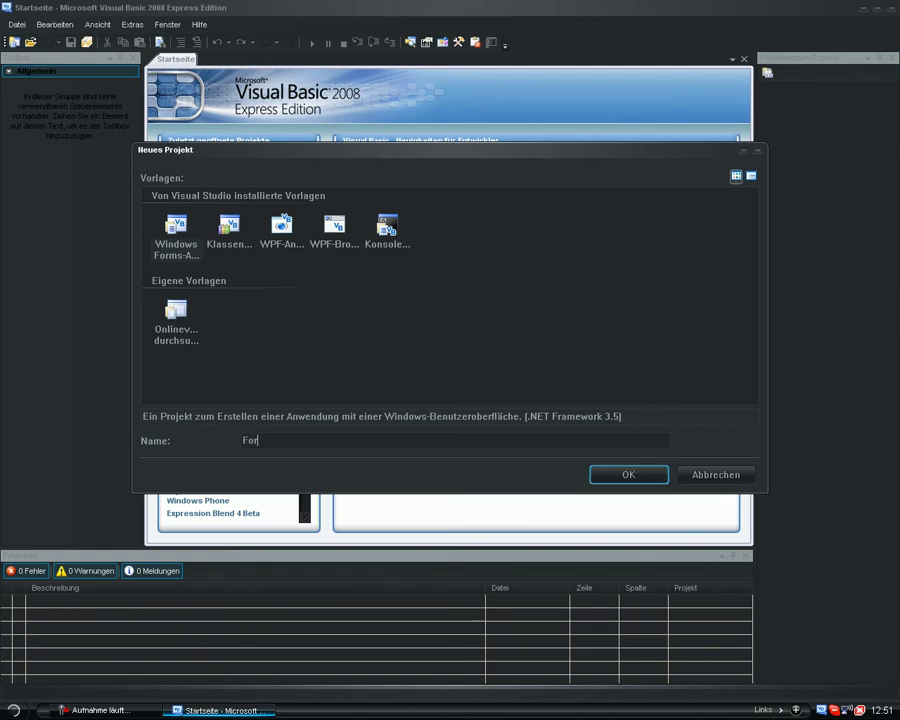
type("m")
key("Return")
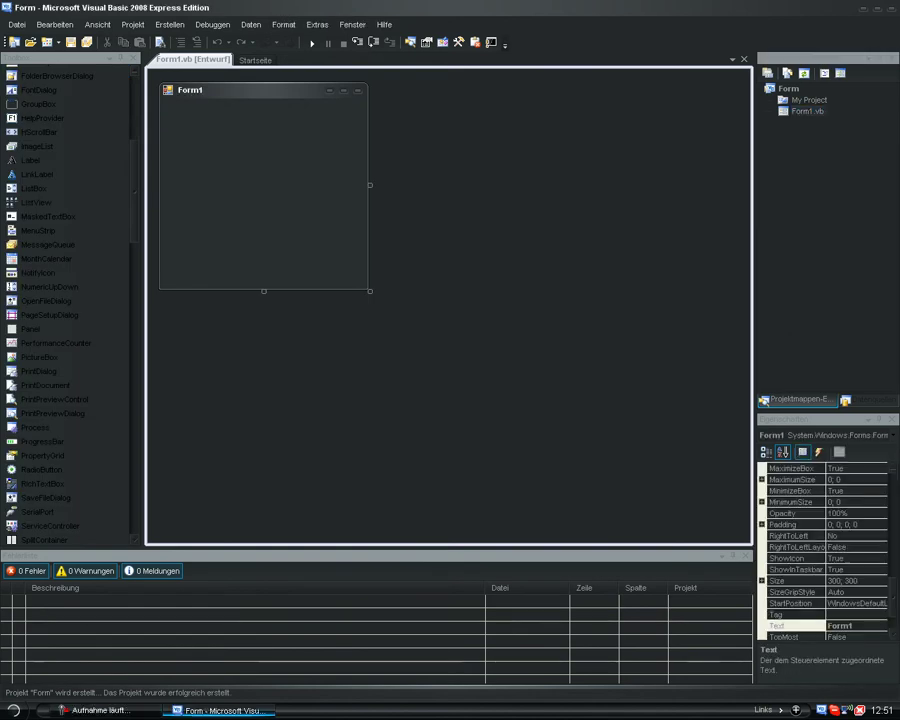
Set the form's StartPosition property to CenterScreen.
left_click_drag(134, 168, 134, 102)
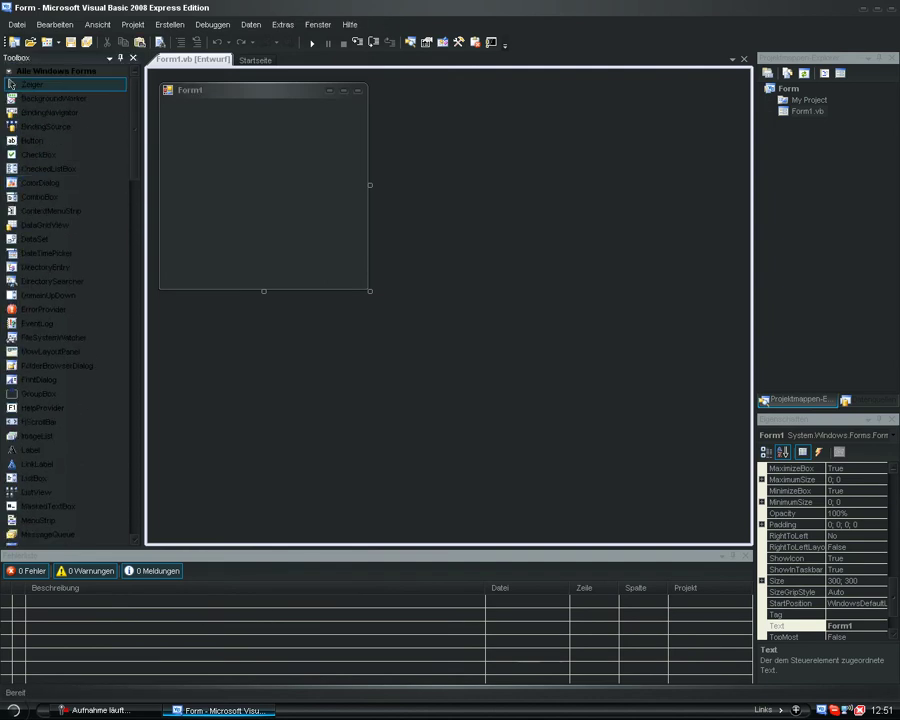
left_click_drag(893, 497, 893, 602)
left_click(866, 581)
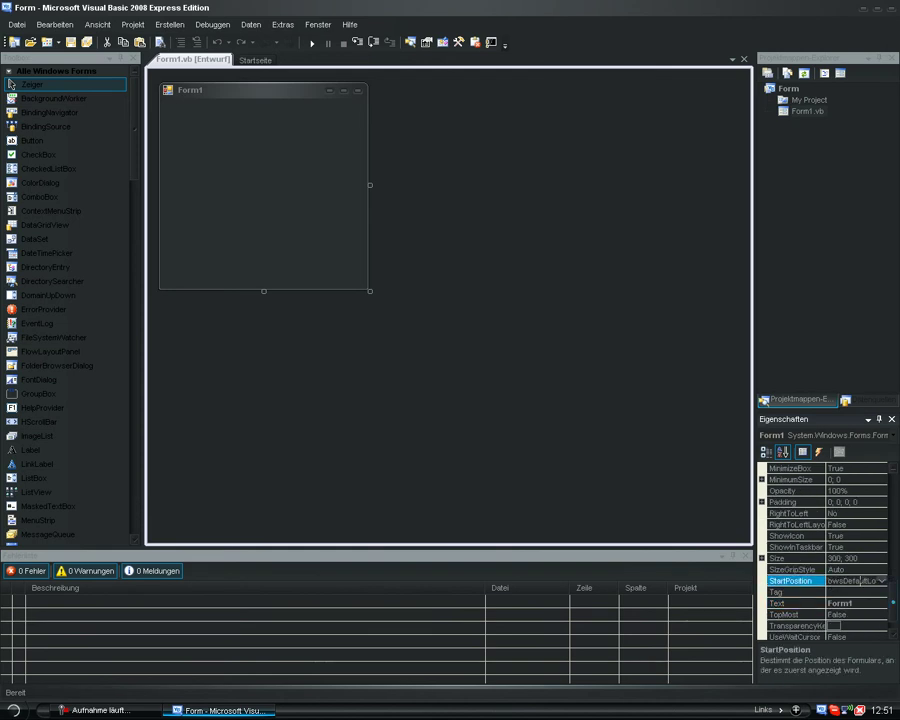
left_click(881, 581)
key("Up")
key("Return")
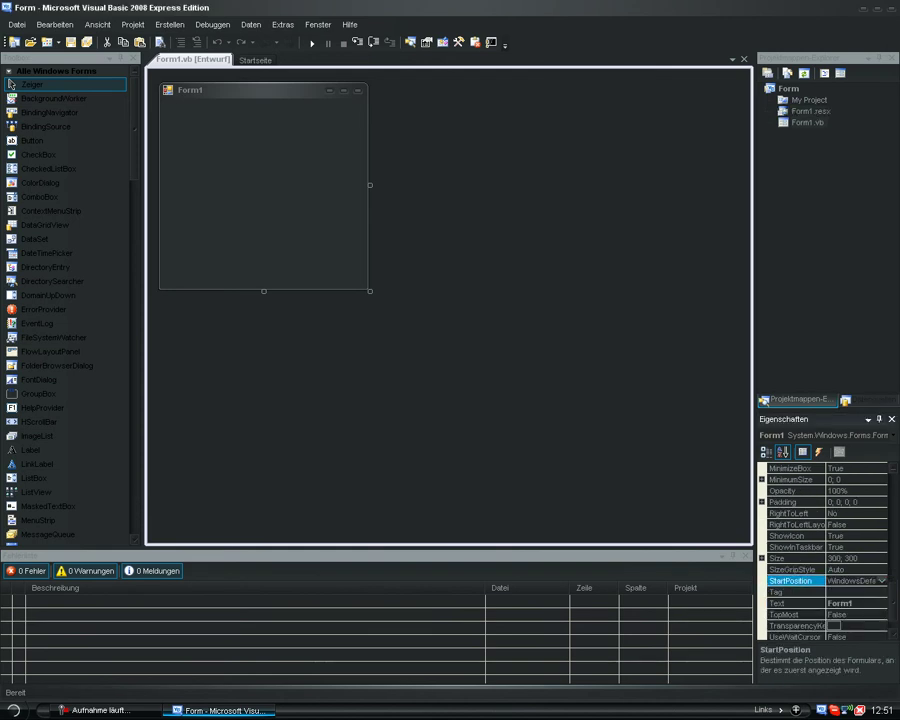
Add a button to the form and move it into the form's upper-left corner at 12; 12.
mouse_move(134, 128)
left_mouse_down()
mouse_move(134, 163)
mouse_move(134, 128)
left_mouse_up()
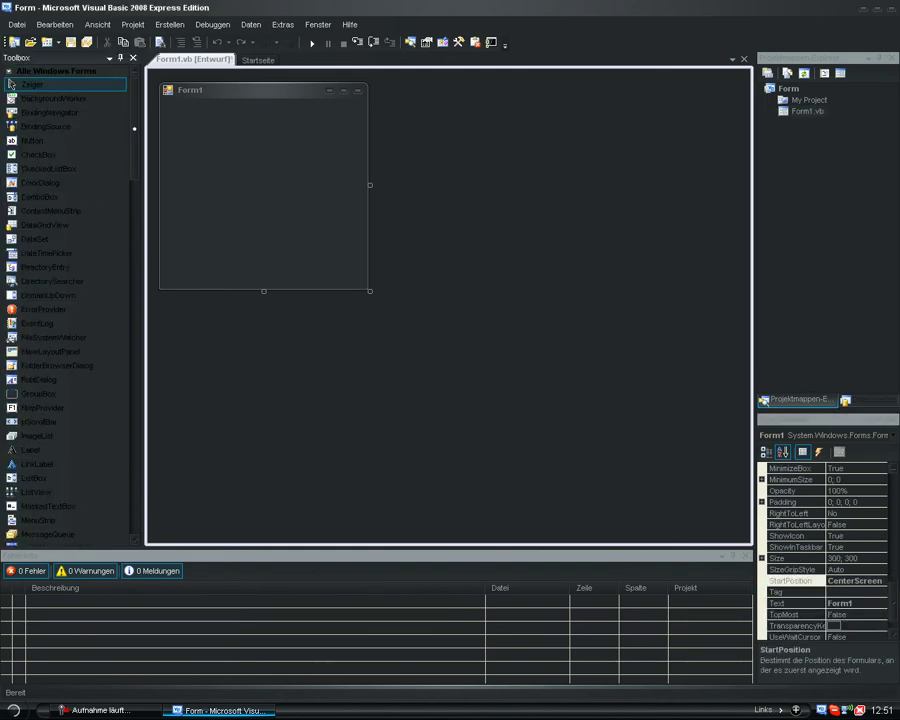
left_click(60, 141)
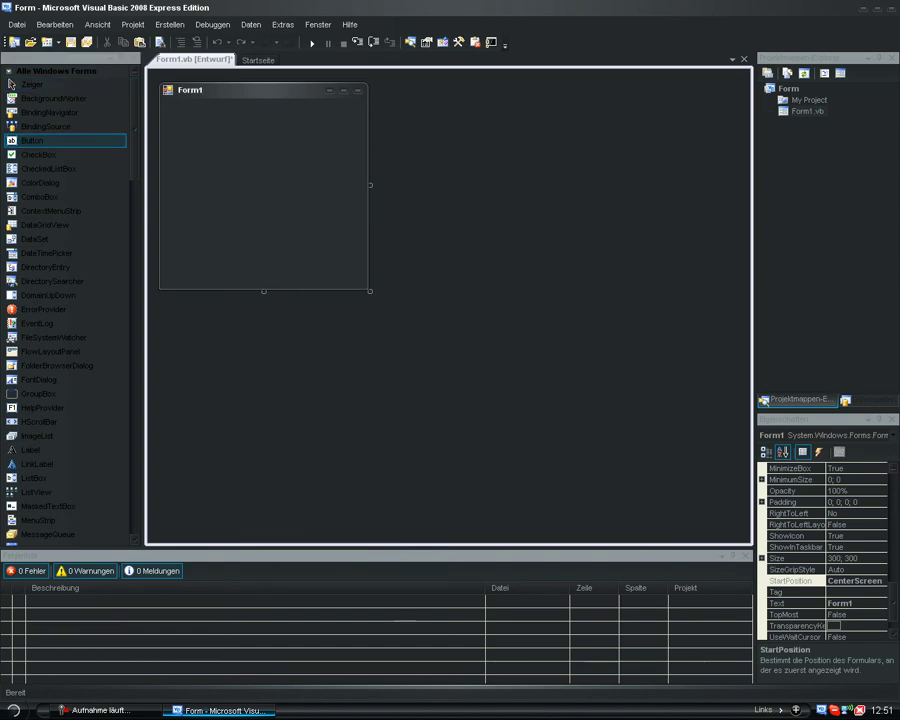
left_click(269, 190)
left_click_drag(296, 199, 195, 115)
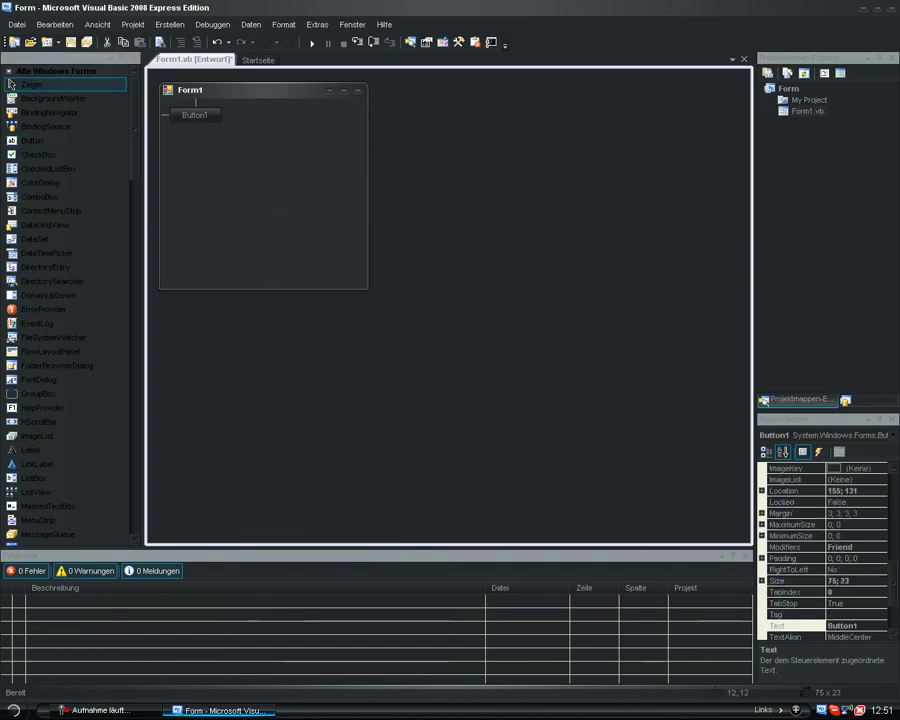
right_click(216, 116)
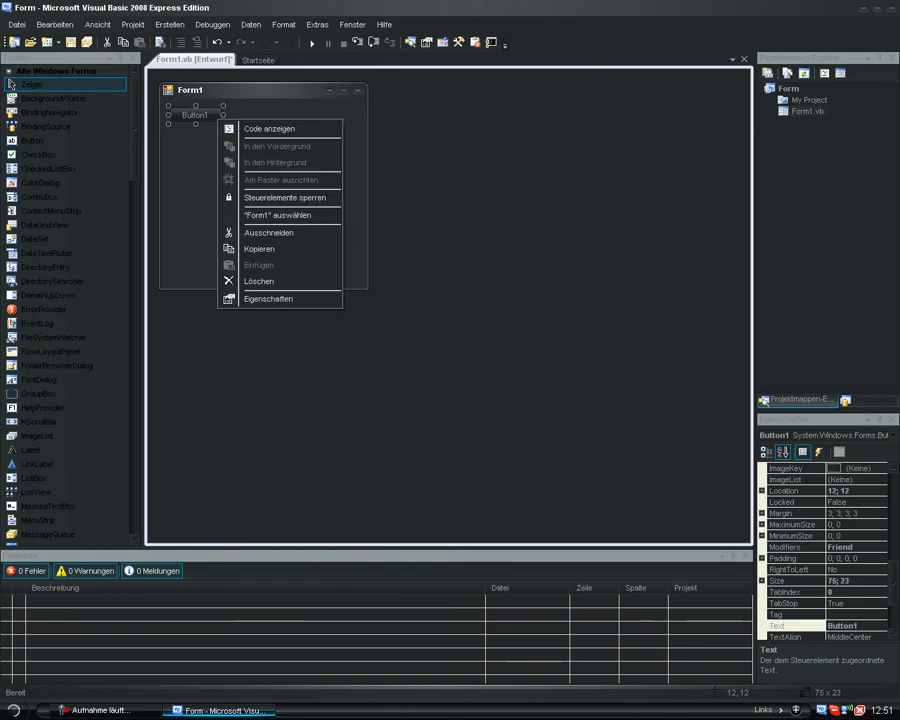
left_click(190, 200)
Draw a picture box of about 90 x 23 pixels directly beside the button on the form.
left_click_drag(134, 128, 134, 198)
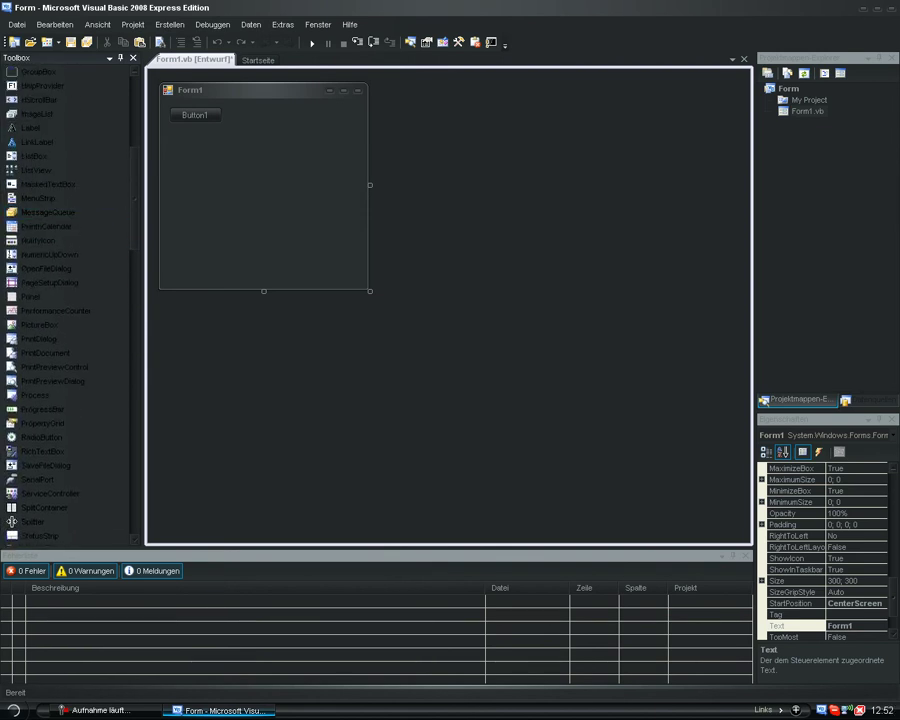
scroll(10, 84, "up", 8)
scroll(10, 84, "down", 15)
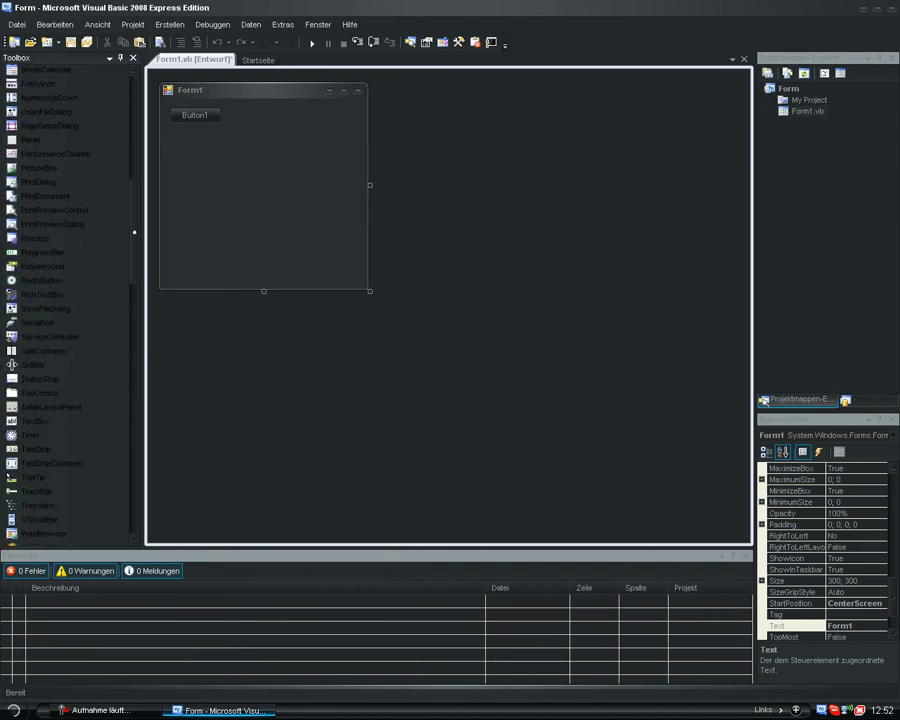
left_click_drag(134, 241, 134, 240)
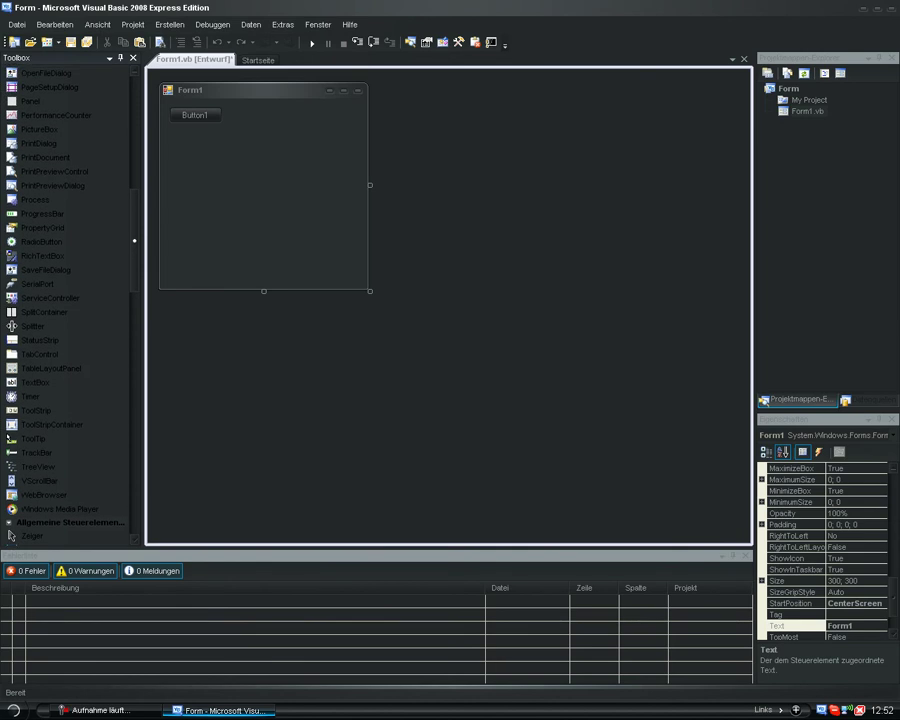
scroll(60, 190, "up", 1)
left_click_drag(40, 191, 290, 124)
left_click(285, 161)
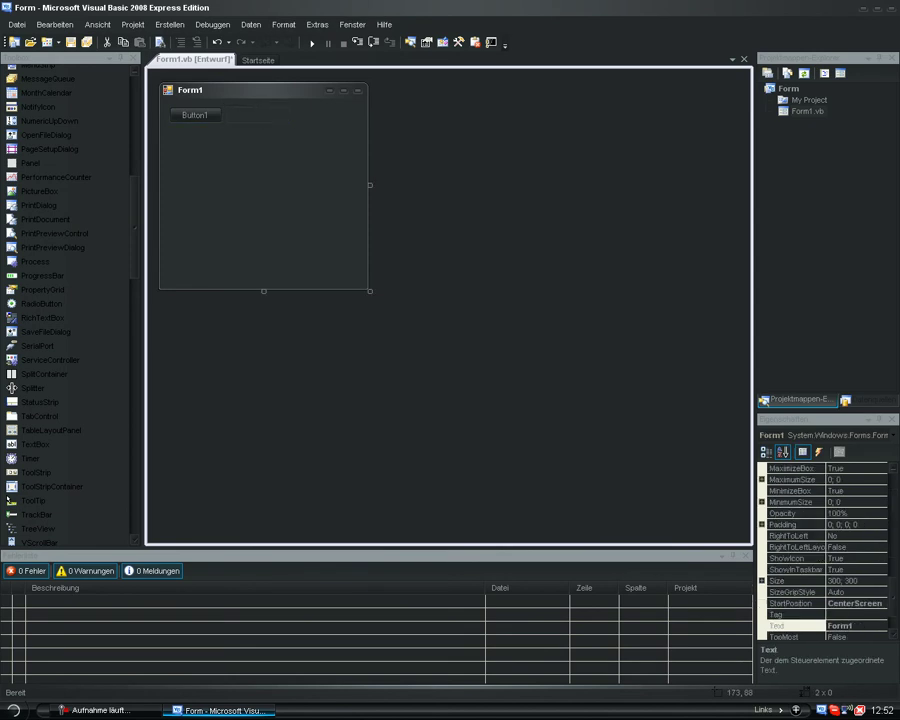
Narrow the picture box to 80 x 23 pixels and change its BackColor to a ControlDark shade.
left_click(196, 115)
left_click(228, 158)
left_click(257, 116)
left_click(258, 158)
key("shift+Tab")
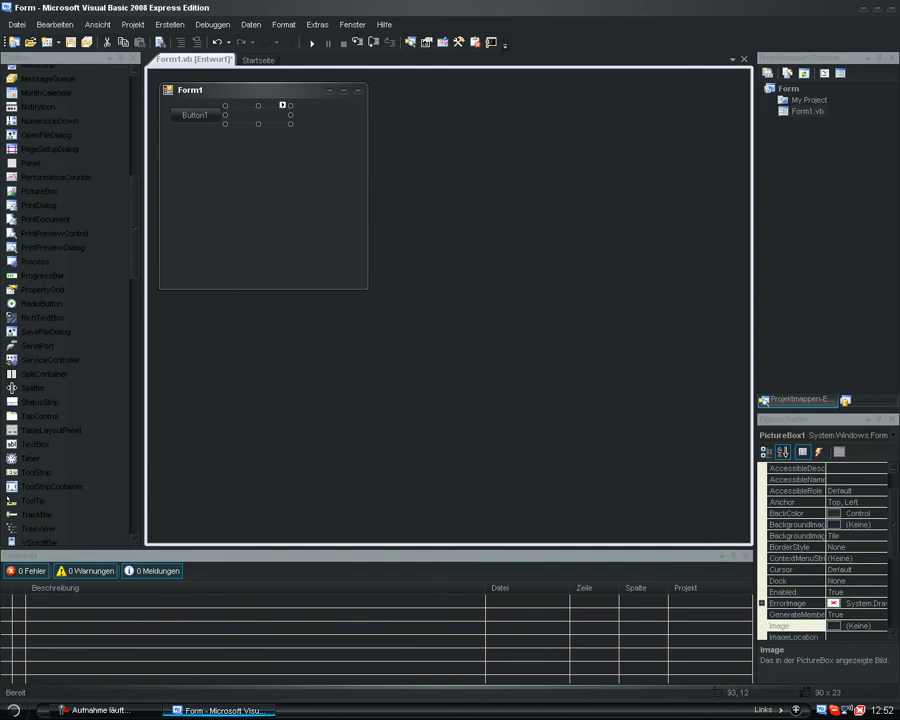
key("Tab")
key("shift+Tab")
double_click(790, 513)
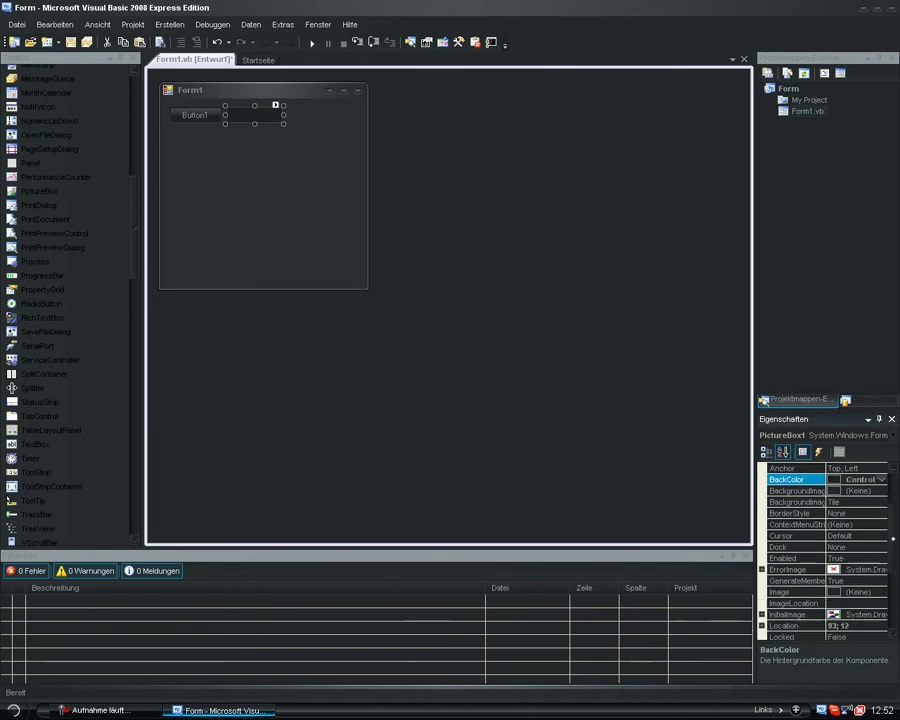
Set the picture box's Cursor property to Hand.
scroll(826, 550, "down", 4)
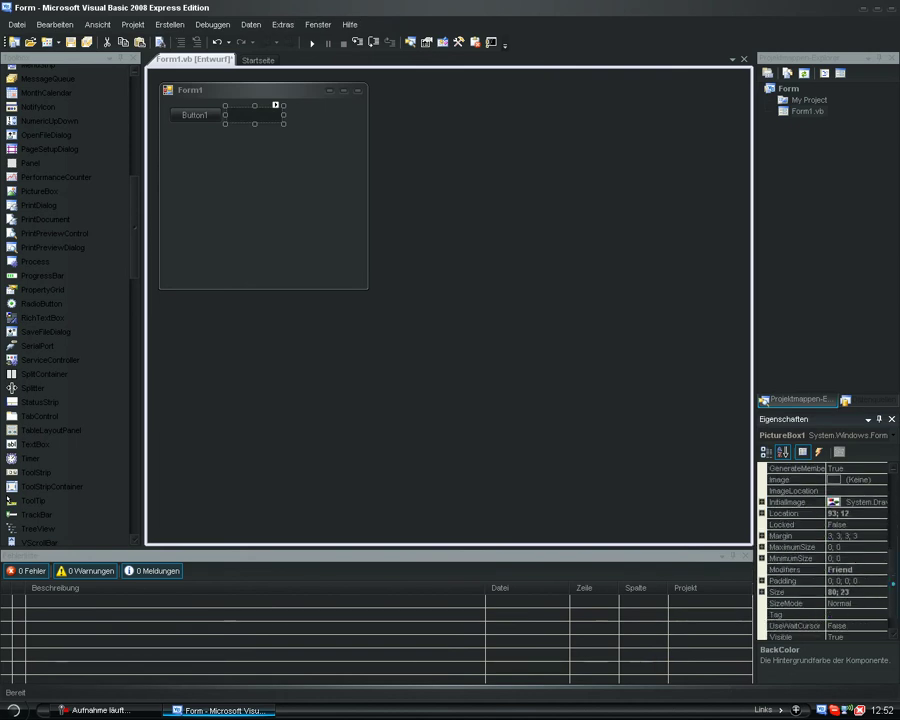
scroll(826, 550, "up", 3)
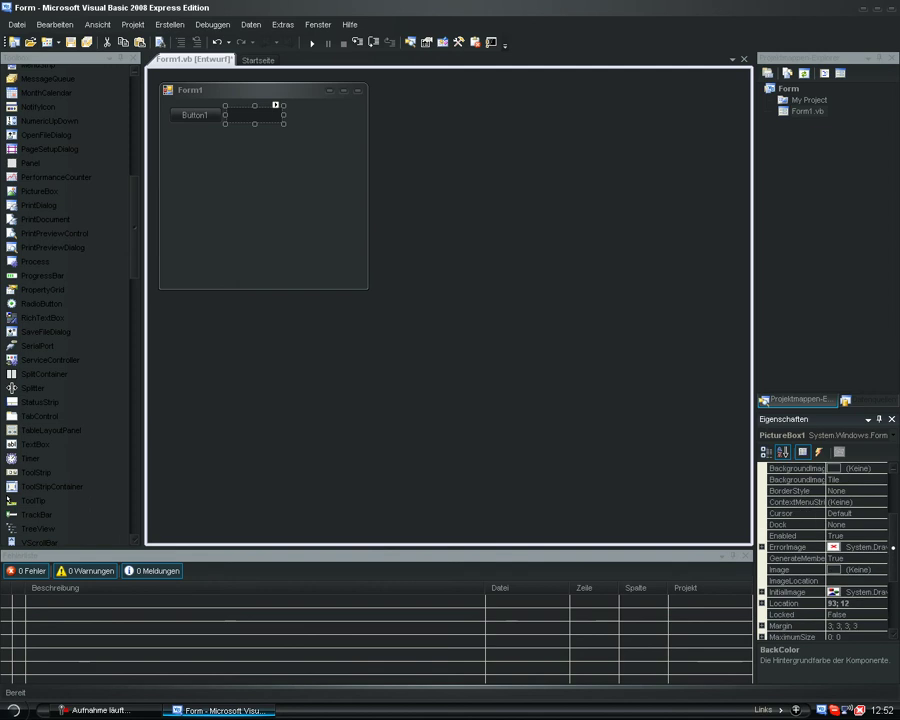
left_click_drag(893, 547, 893, 538)
left_click(860, 536)
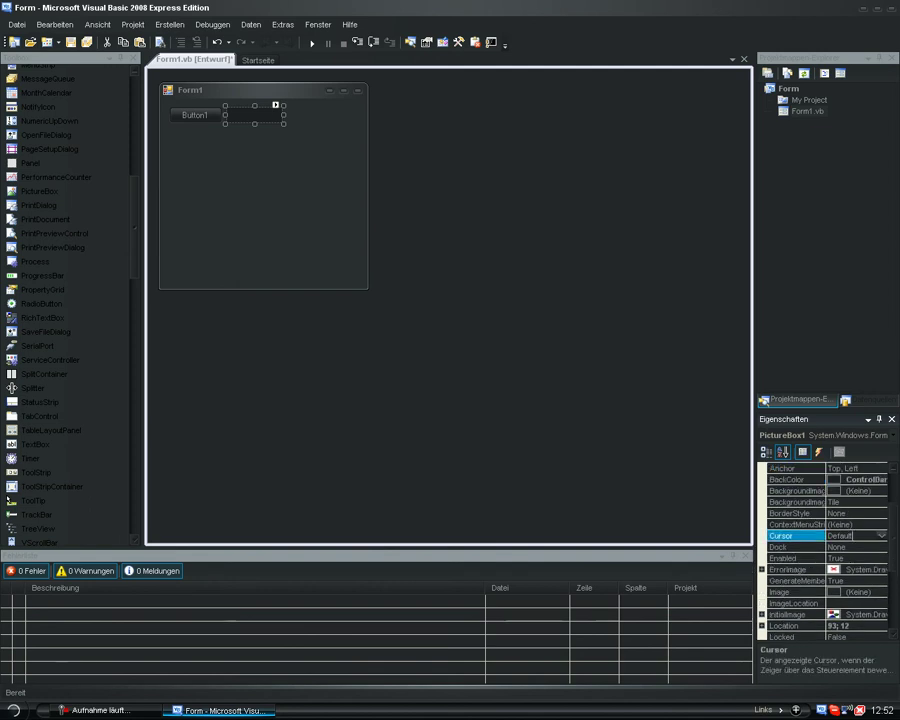
left_click(882, 536)
scroll(811, 491, "down", 5)
left_click(813, 497)
Run the project to try out the button and picture box, and close the running form.
left_click(237, 181)
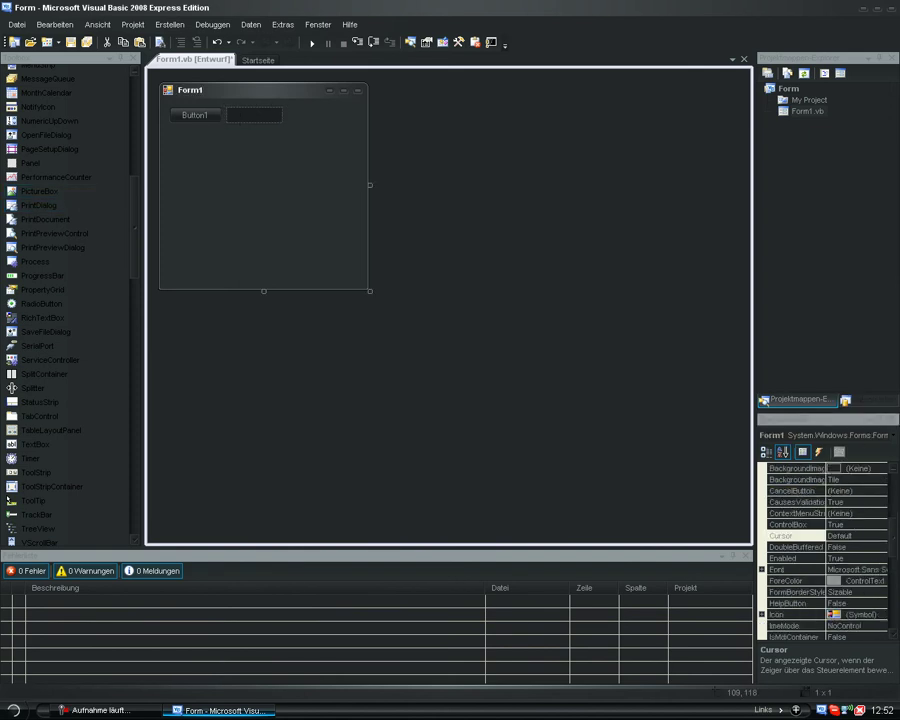
key("F5")
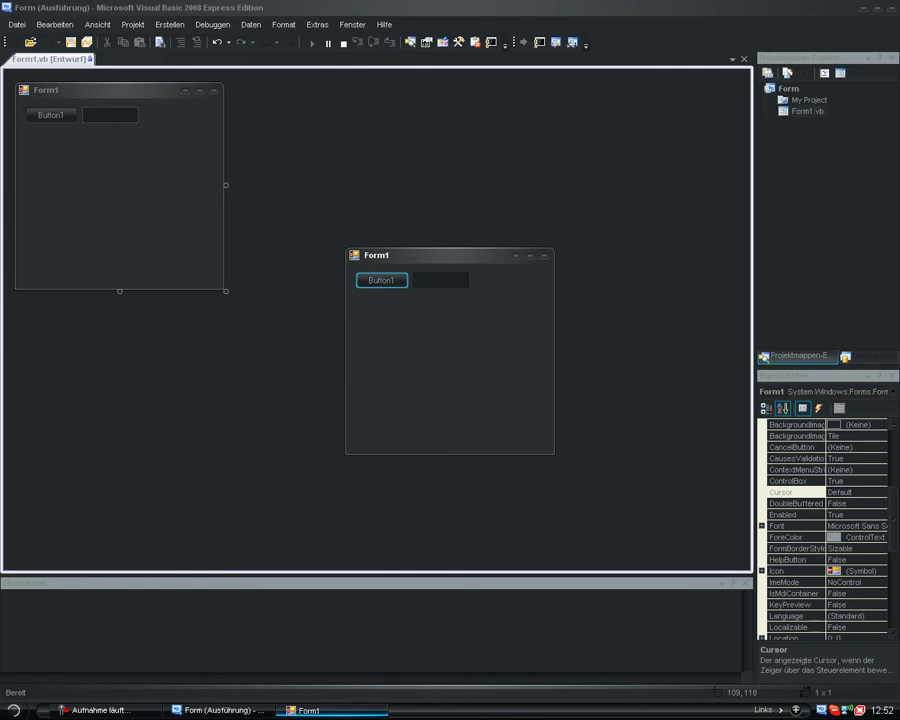
left_click(544, 256)
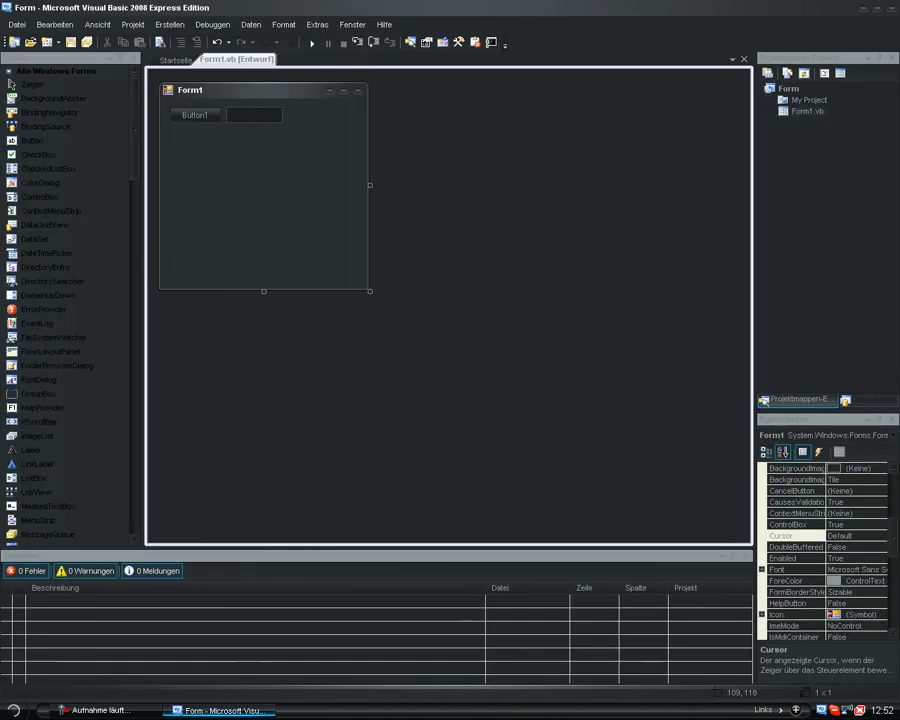
Delete the button from the form and move the picture box into its place at 12; 12.
right_click(188, 111)
left_click(230, 272)
left_click(240, 215)
left_click_drag(253, 115, 197, 115)
left_click(240, 200)
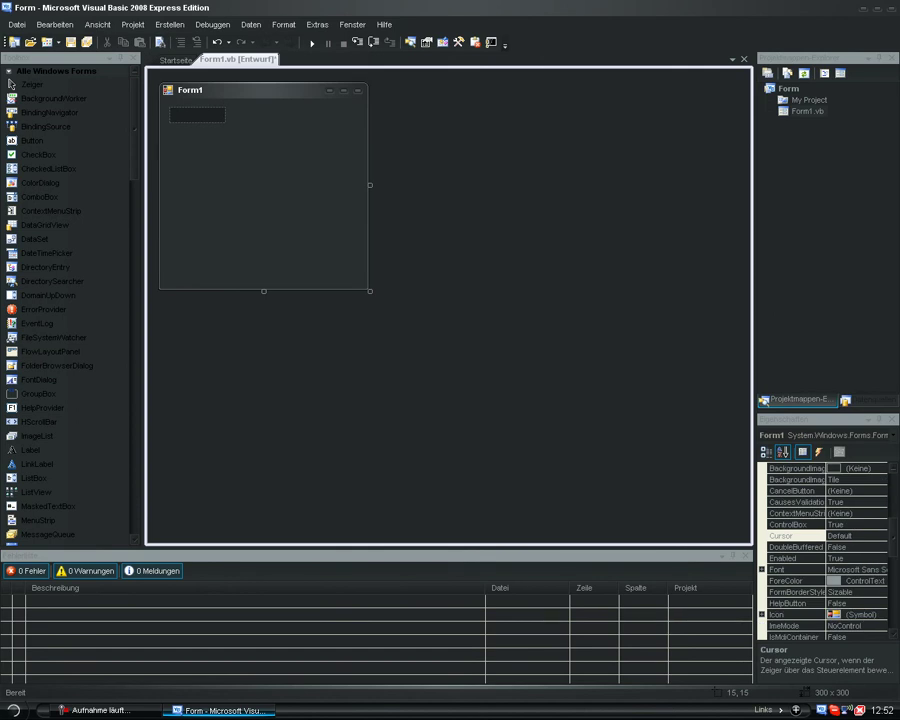
Launch Adobe Photoshop CS5 from the desktop and start a new document.
key("super+d")
key("super")
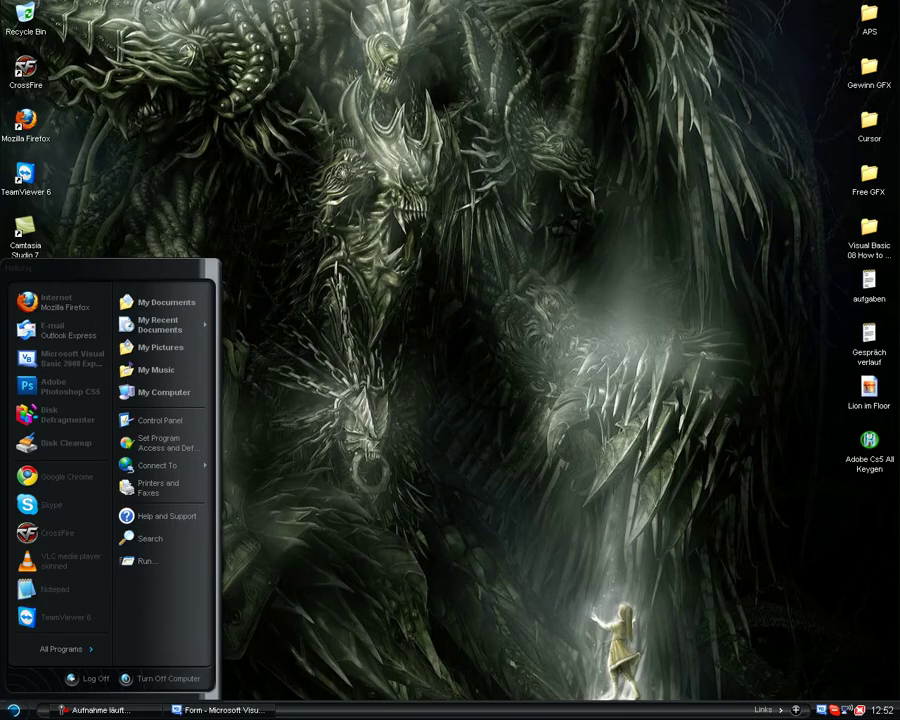
left_click(68, 387)
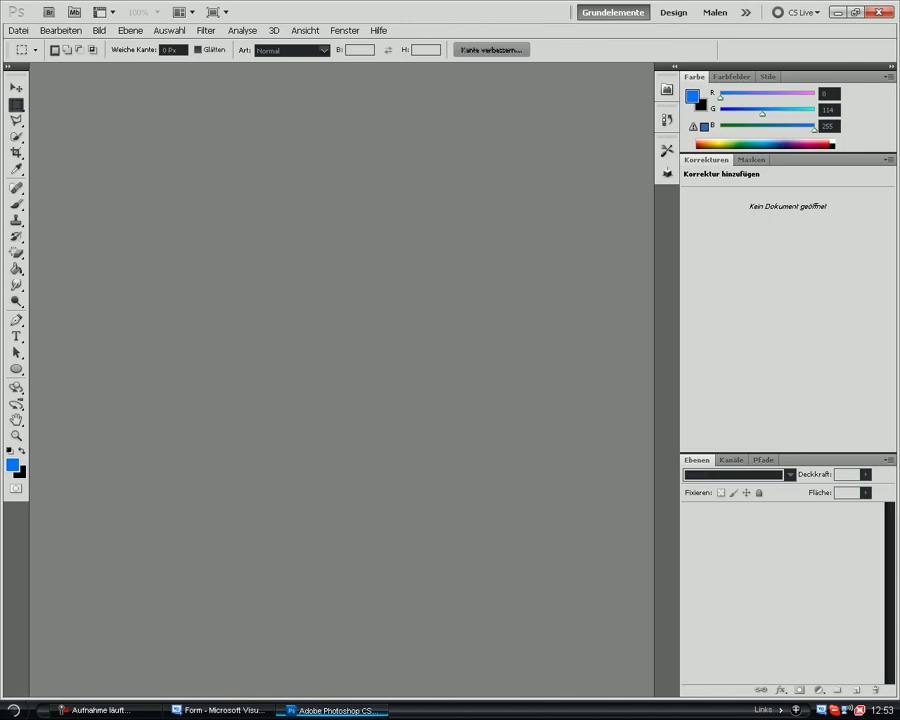
left_click(18, 31)
left_click(28, 44)
key("alt+d")
key("Return")
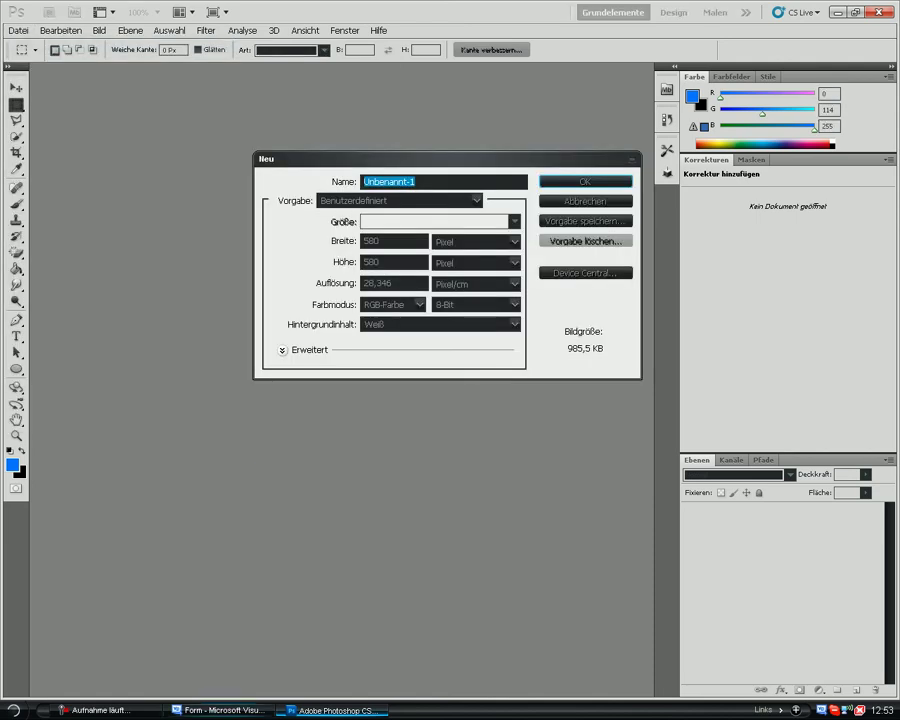
Switch back to Visual Basic and copy the picture box's Size value.
left_click(220, 710)
left_click(197, 115)
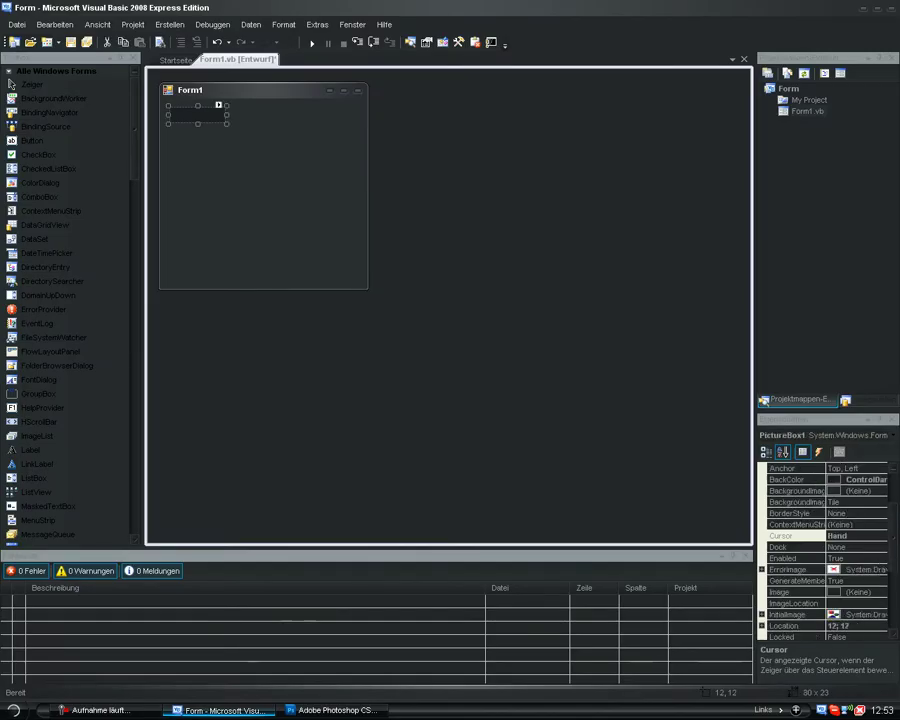
left_click_drag(893, 538, 893, 594)
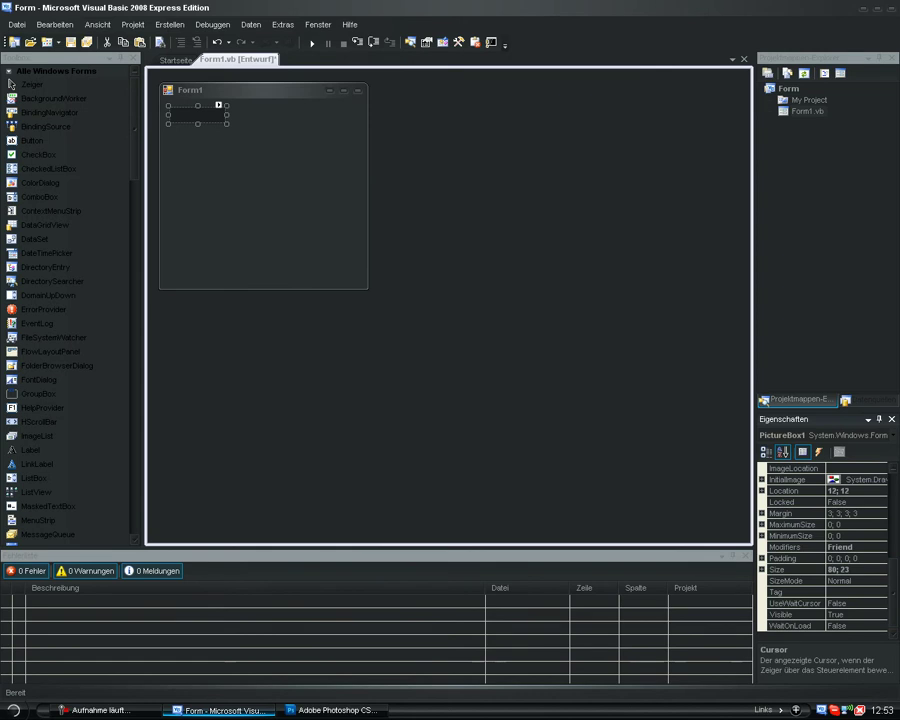
left_click(856, 570)
double_click(840, 570)
key("ctrl+c")
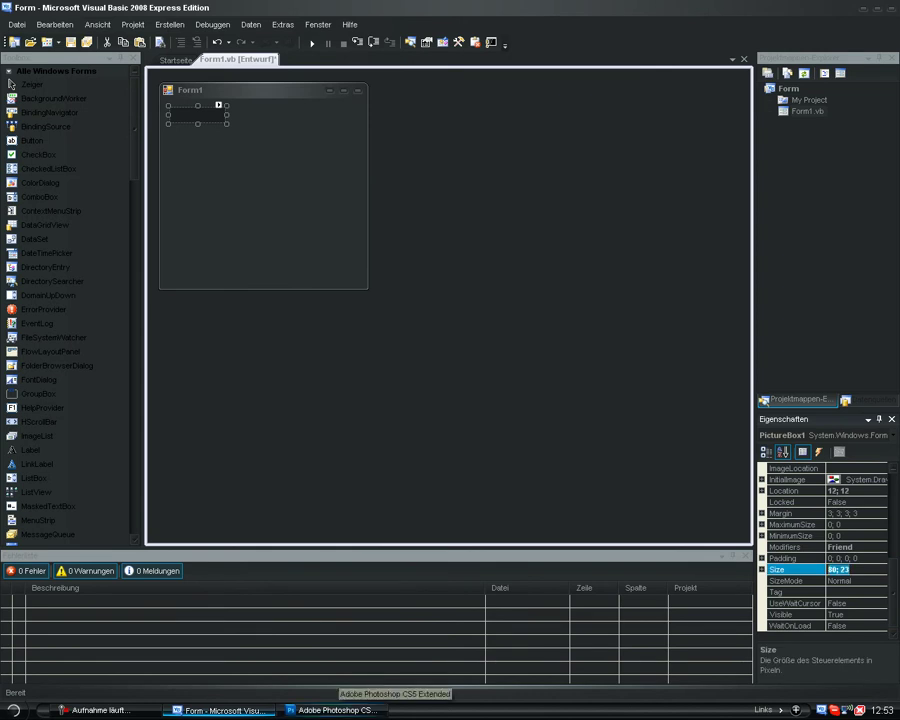
Switch to Photoshop and create the new document with a width of 80 and a height of 23 pixels.
left_click(335, 710)
double_click(371, 241)
key("ctrl+v")
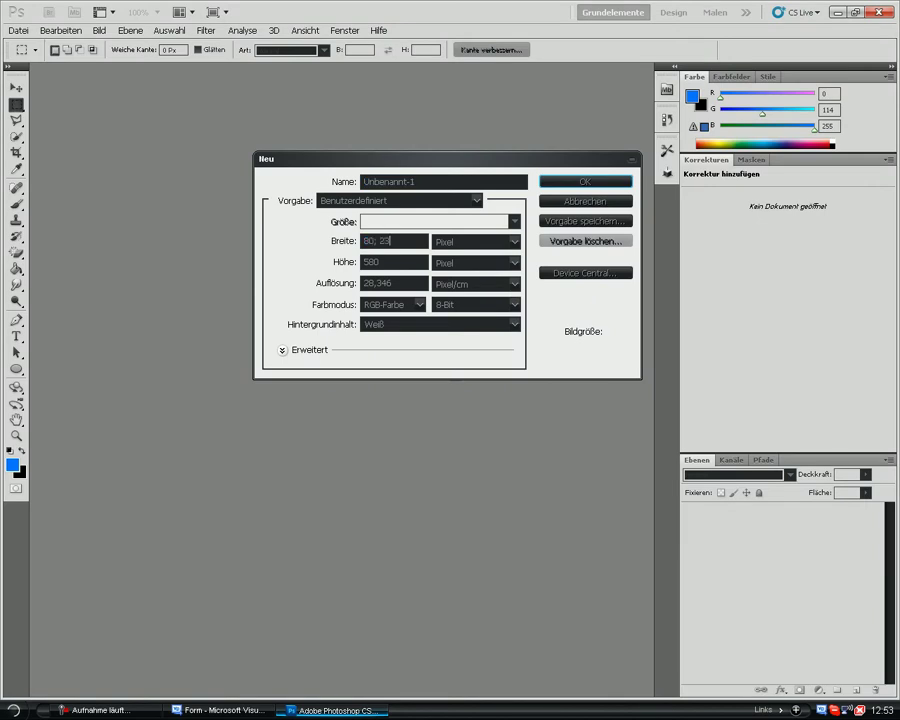
key("Tab")
key("ctrl+v")
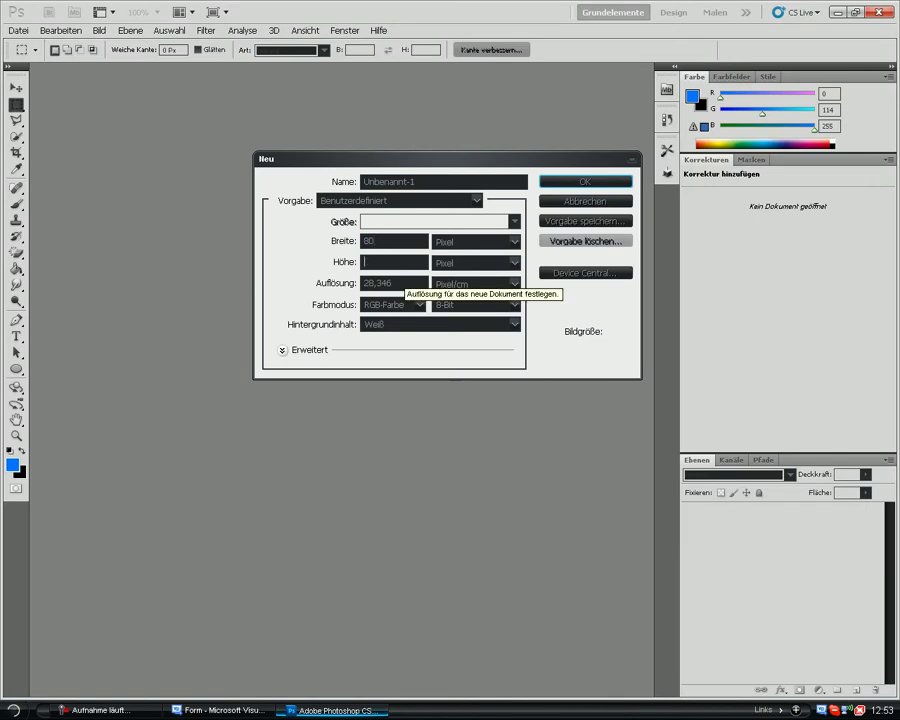
left_click_drag(376, 262, 362, 262)
key("BackSpace")
key("Return")
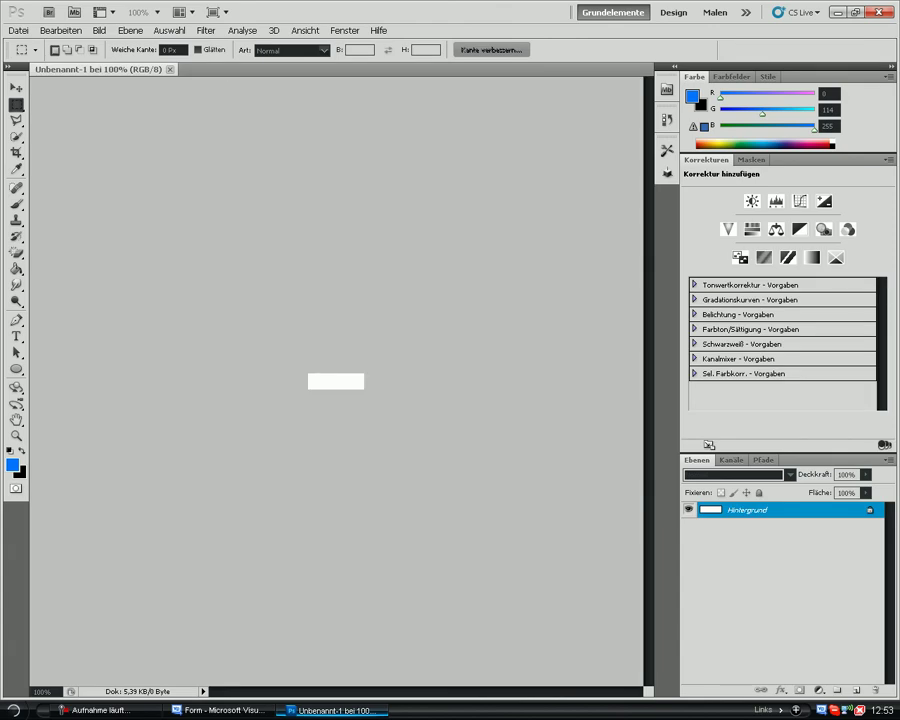
Convert the background into a regular layer named Ebene 0.
right_click(760, 511)
left_click(722, 520)
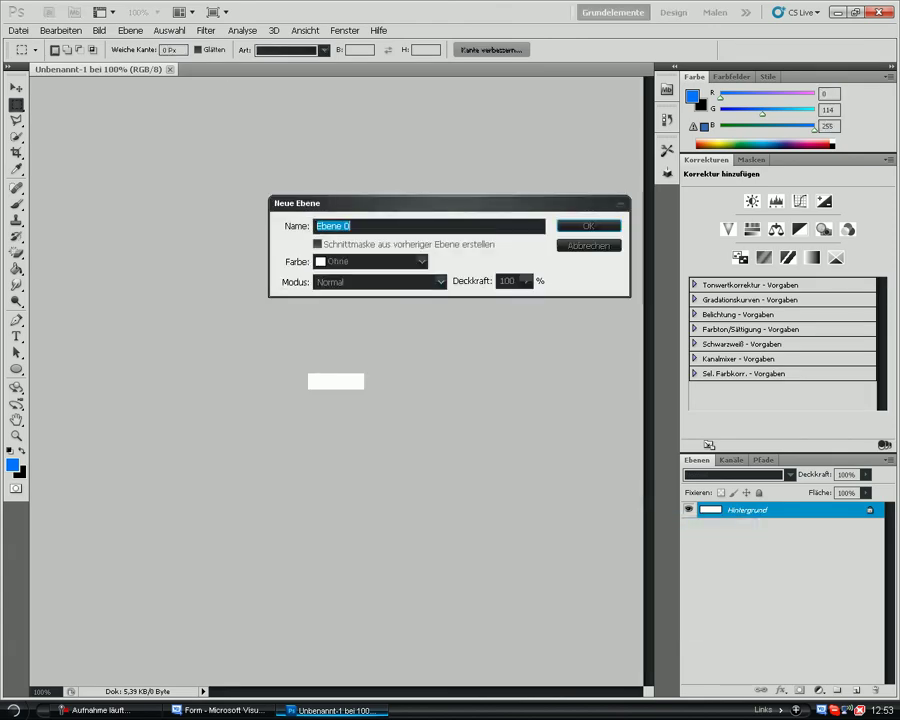
key("Return")
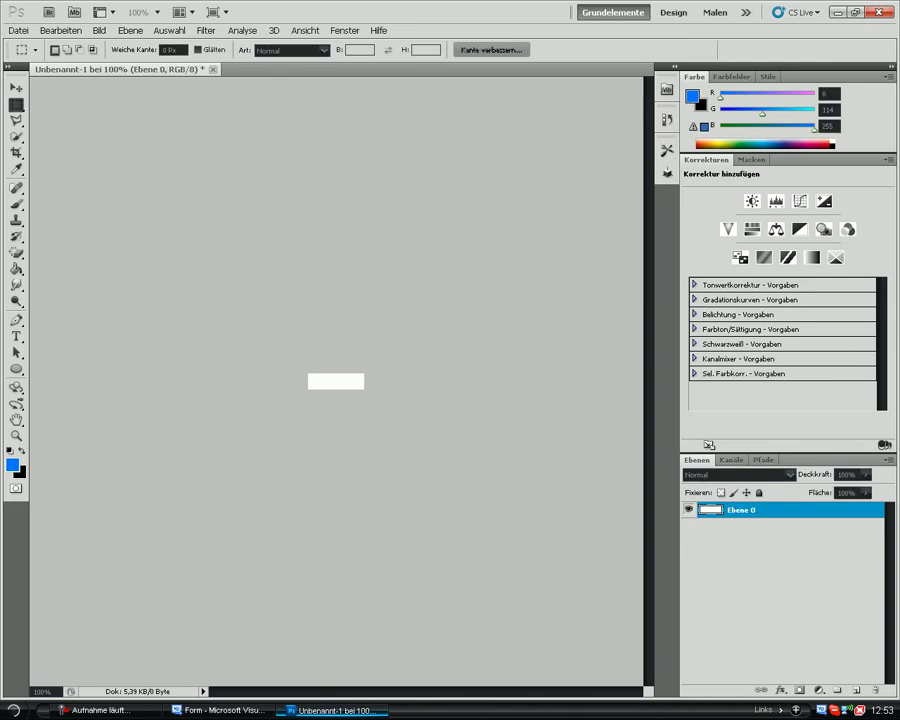
Apply a reversed black-to-white gradient overlay with the Reflektiert style to the Ebene 0 layer.
right_click(757, 508)
left_click(643, 229)
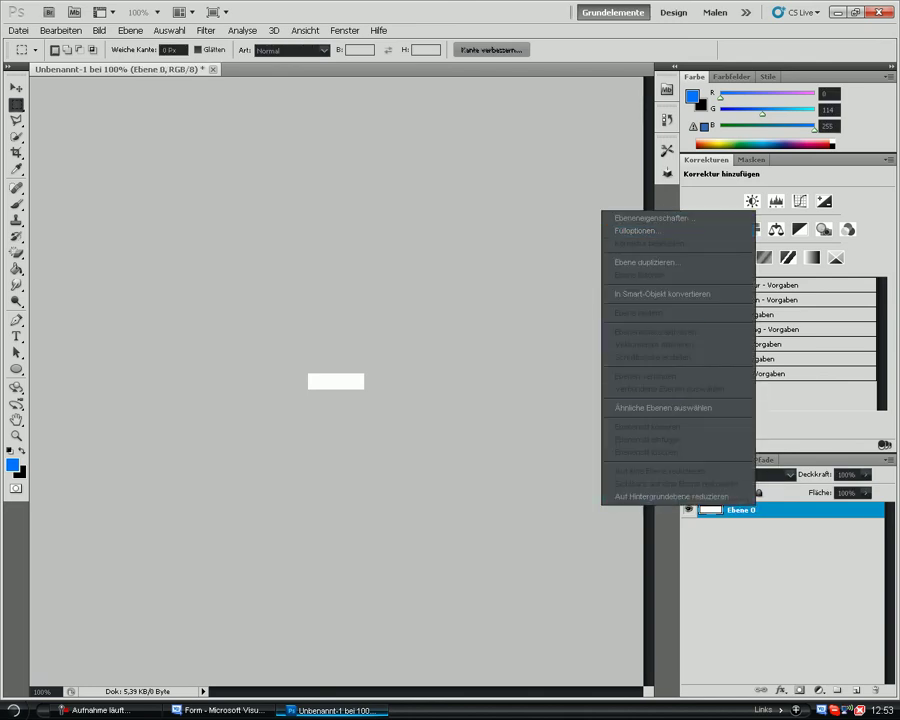
left_click(484, 252)
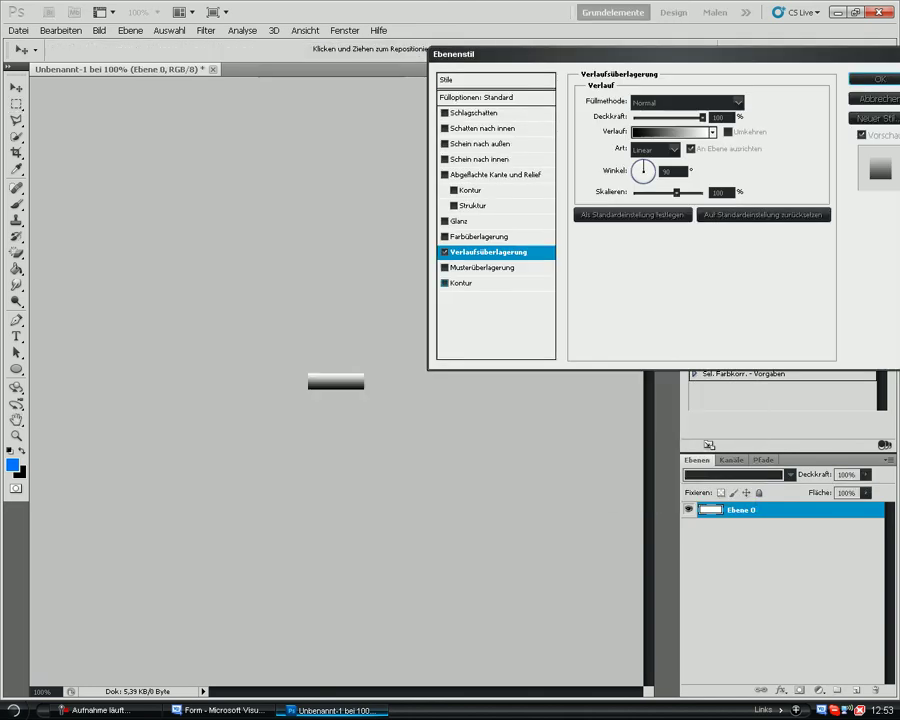
left_click(655, 148)
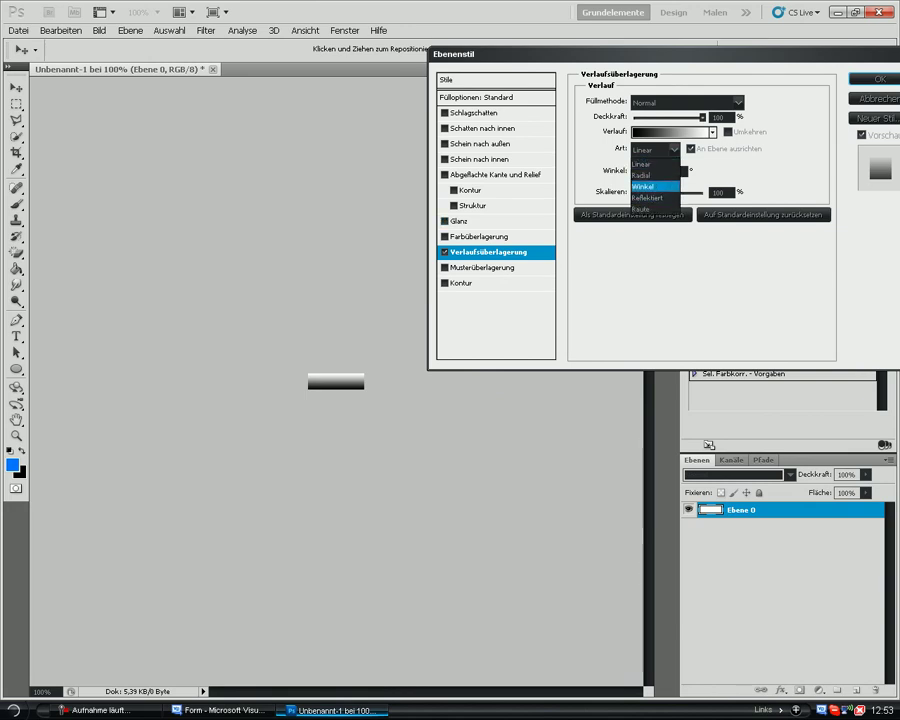
left_click(650, 172)
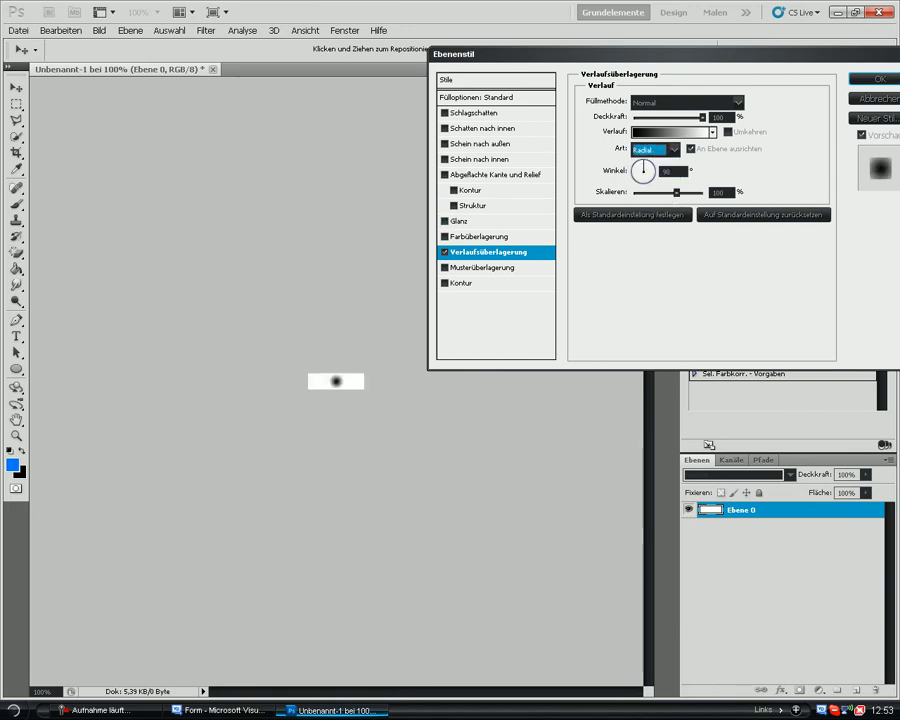
key("Down")
key("Down")
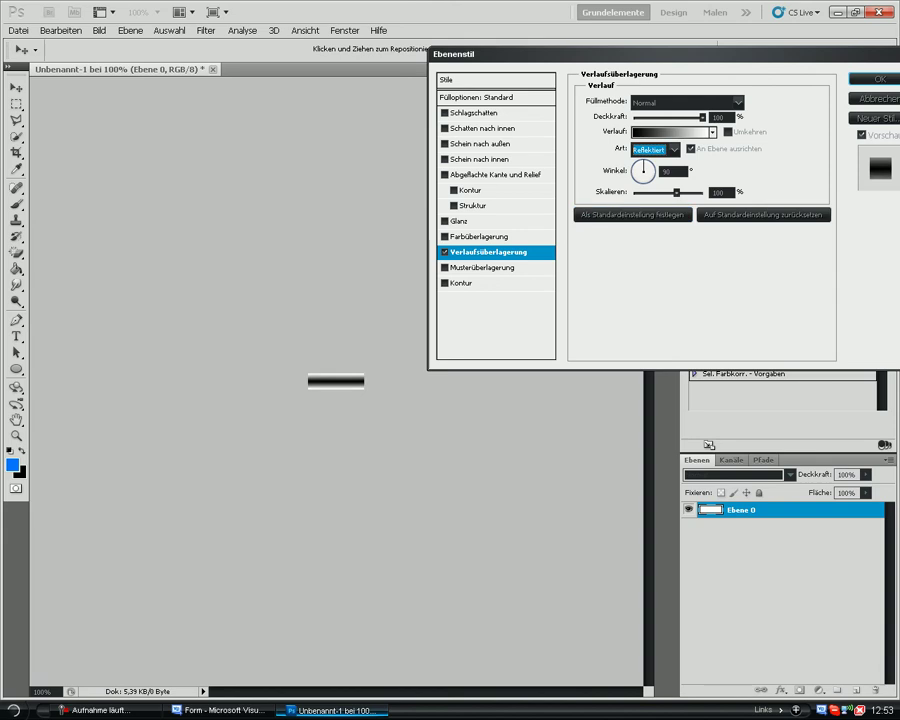
left_click(728, 132)
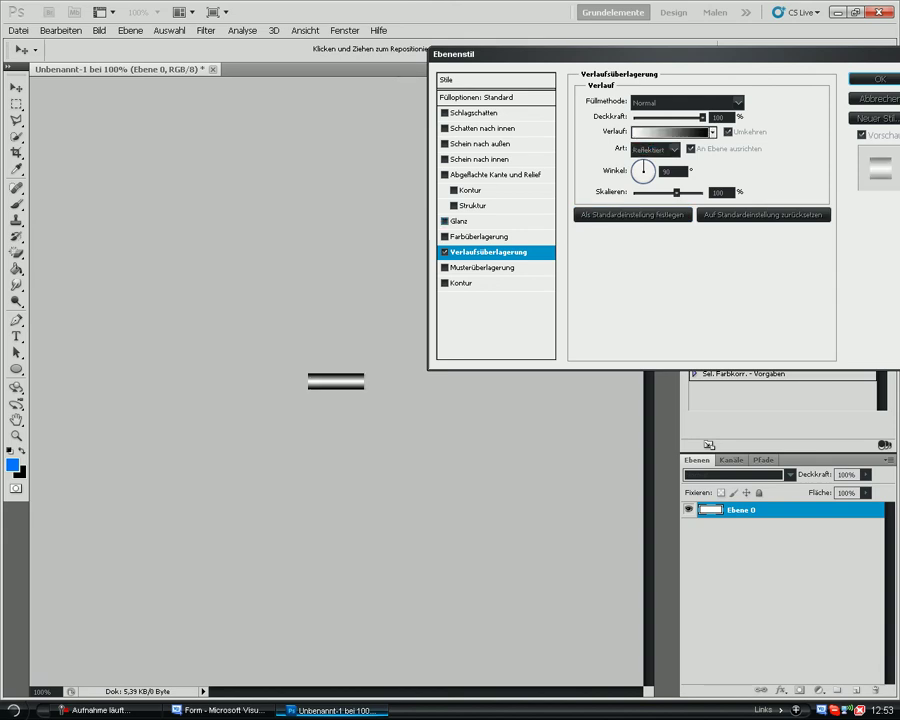
left_click(459, 221)
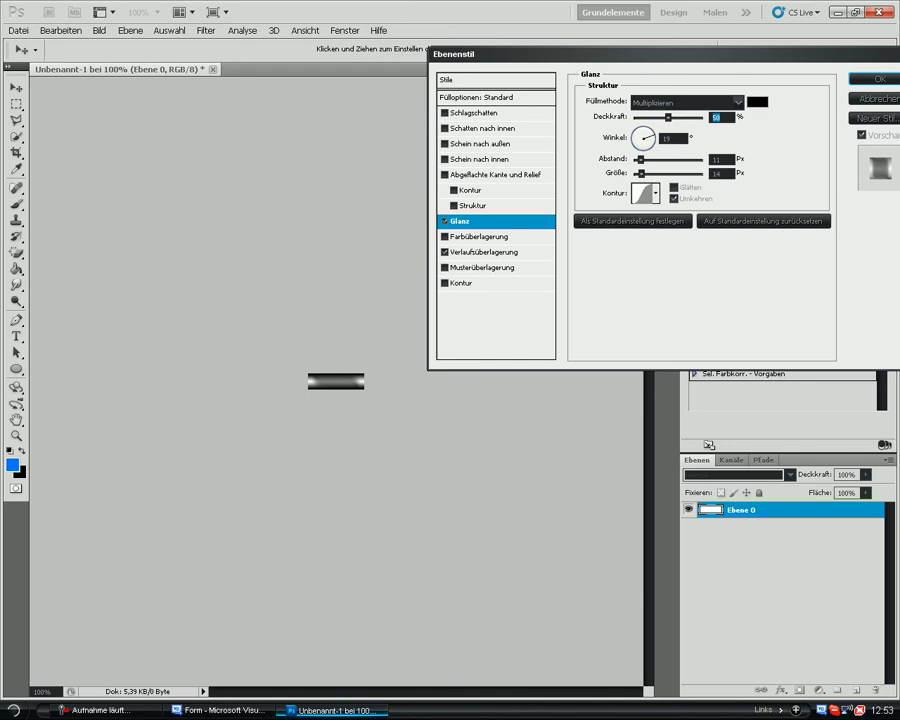
left_click(445, 221)
left_click(873, 79)
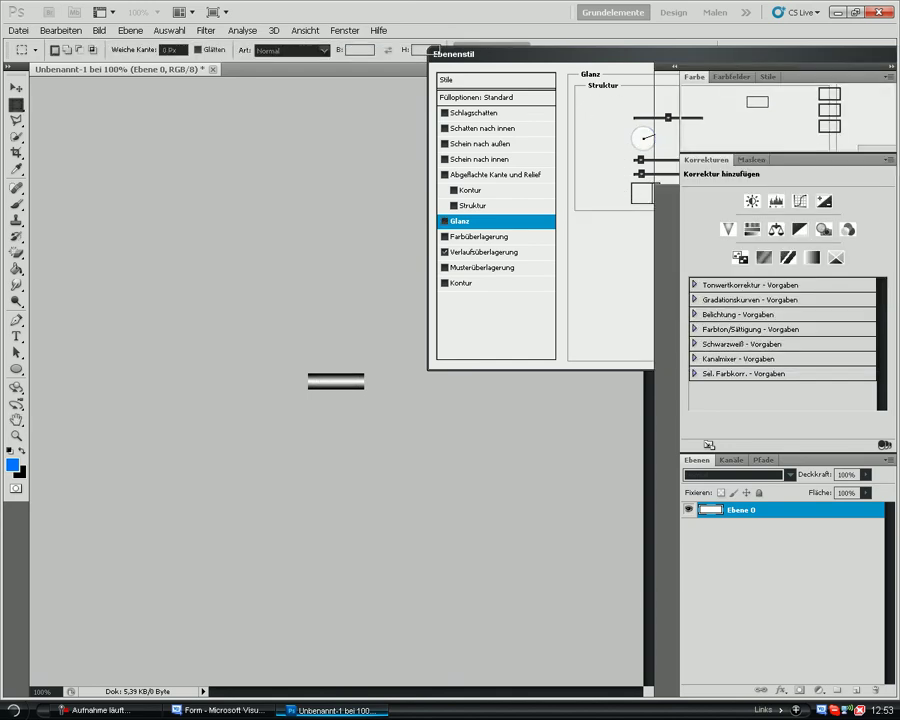
Add a text layer reading Open, starting near the graphic's upper-left corner.
left_click(16, 337)
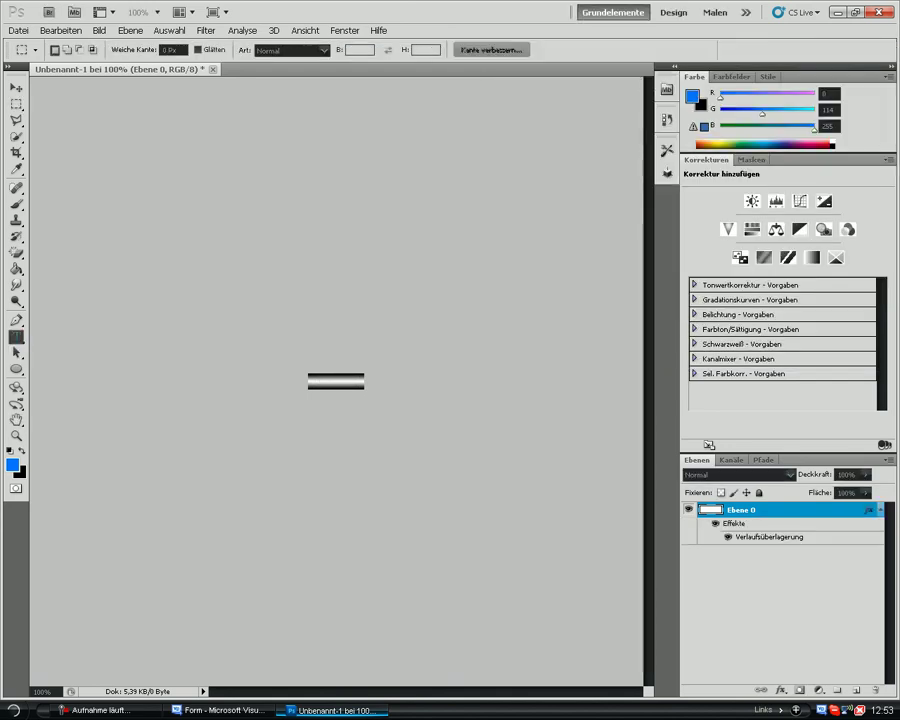
left_click(311, 375)
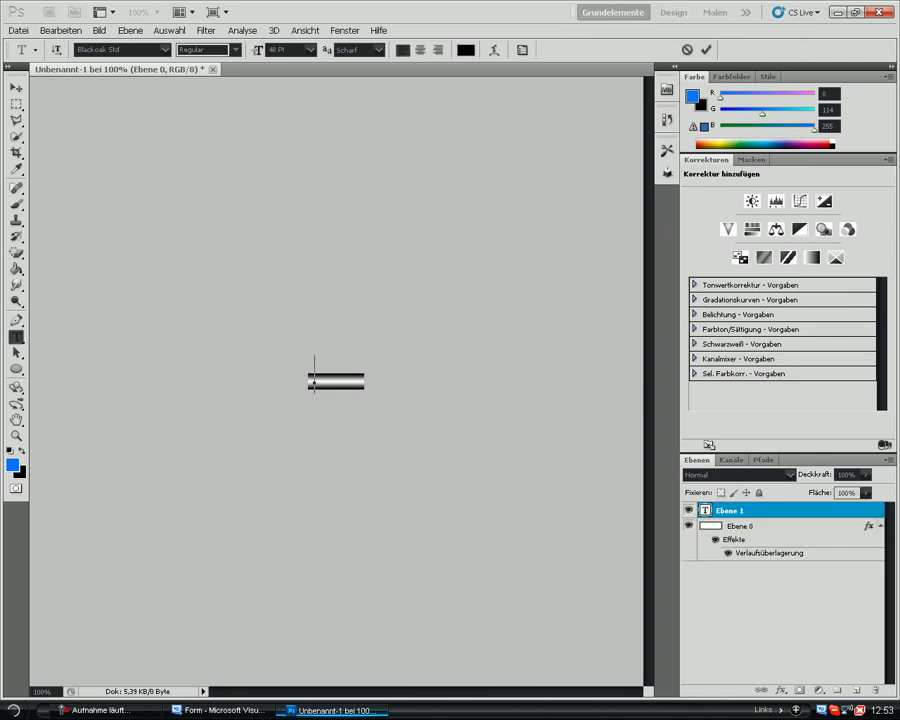
type("clos")
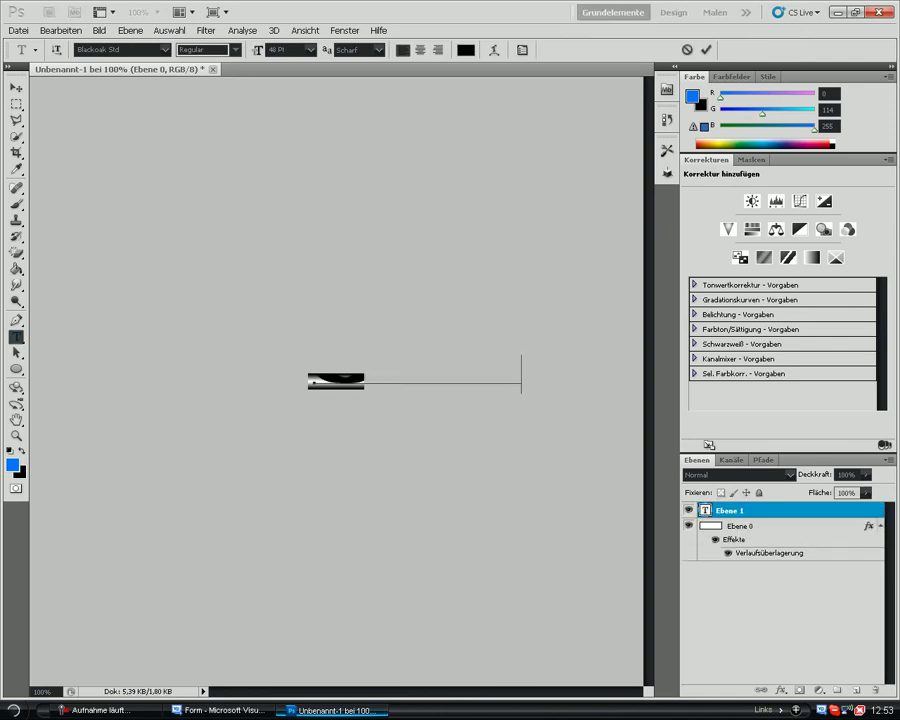
left_click(98, 710)
Scale the Open text to about 15% width and 45% height, center it on the graphic, and select the Ebene 0 layer.
left_click(16, 88)
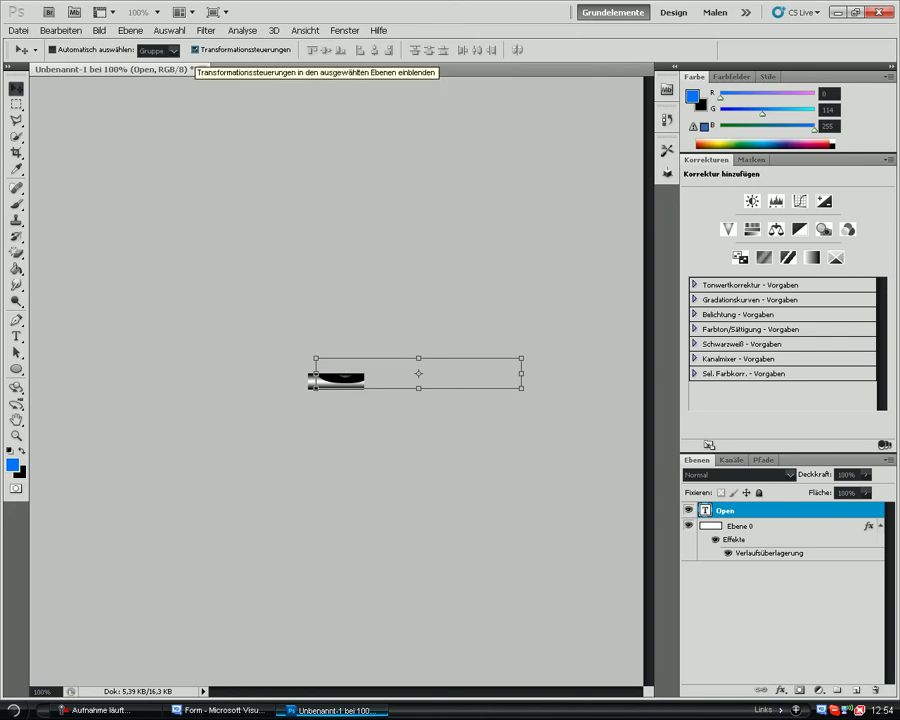
key("ctrl+t")
left_click_drag(364, 389, 339, 382)
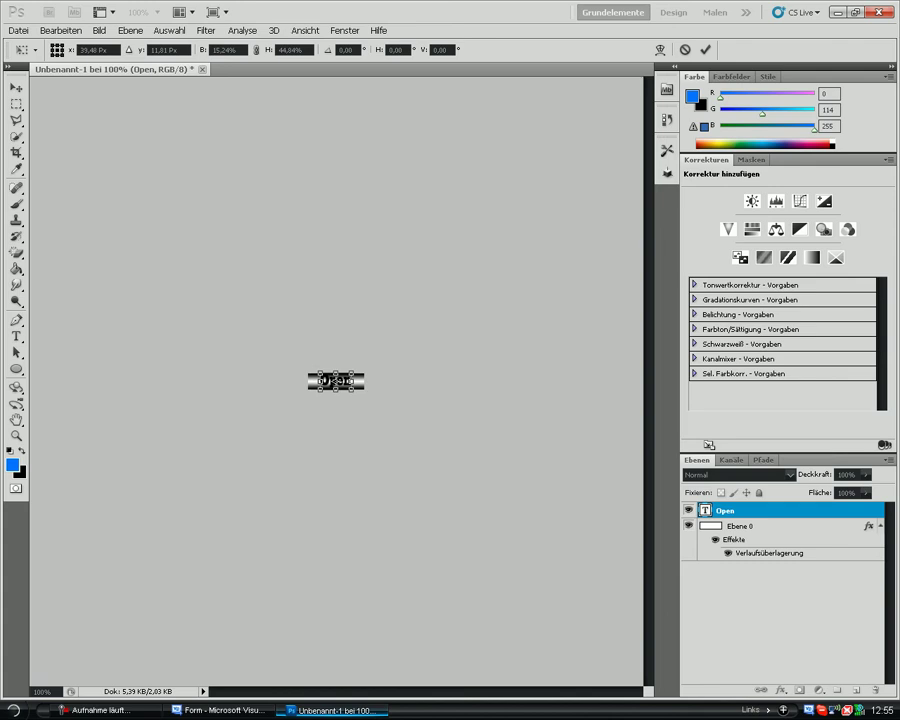
left_click(706, 50)
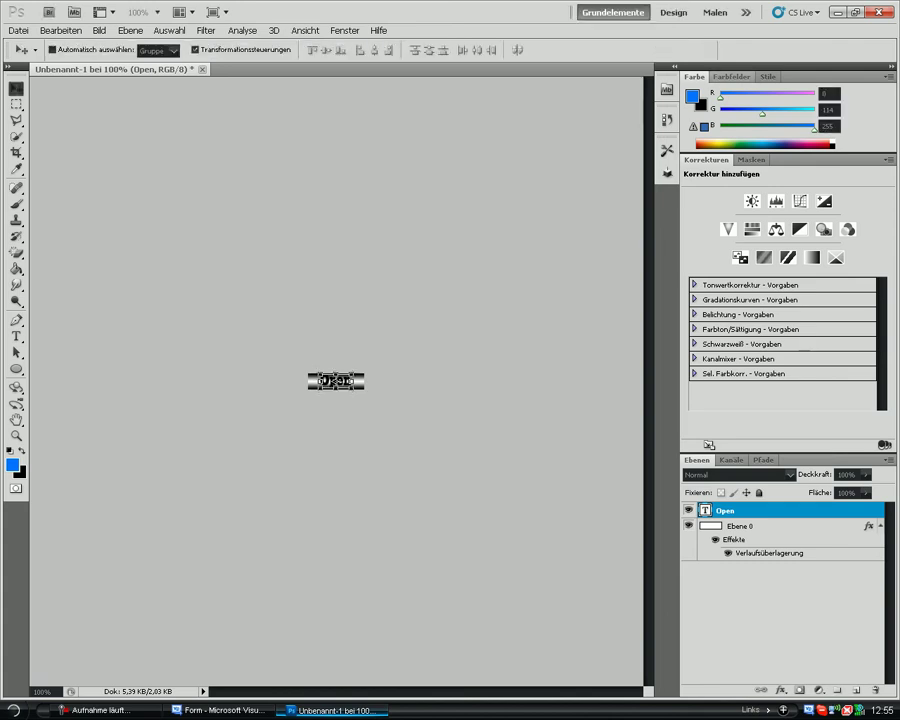
left_click(740, 526)
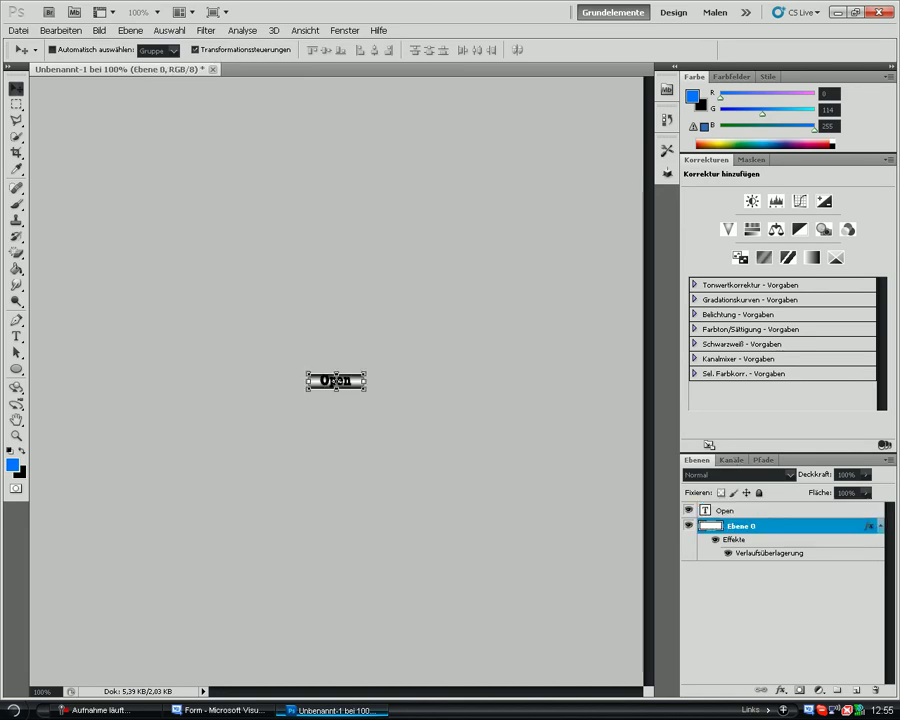
Save the graphic to the Desktop in JPEG format as Button1, accepting the JPEG options.
left_click(18, 30)
left_click(40, 233)
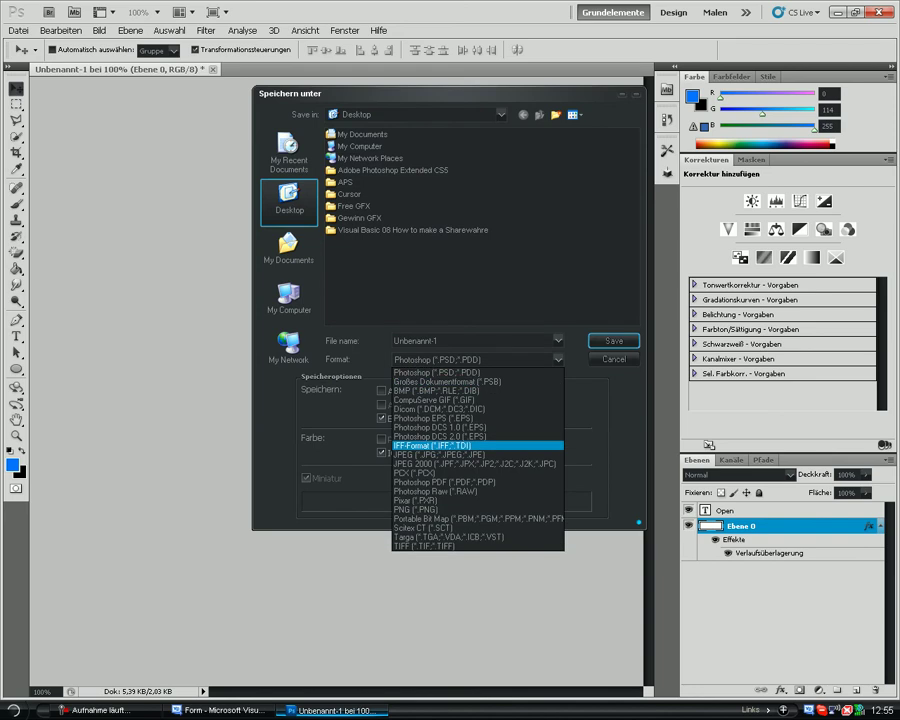
left_click(446, 454)
double_click(421, 341)
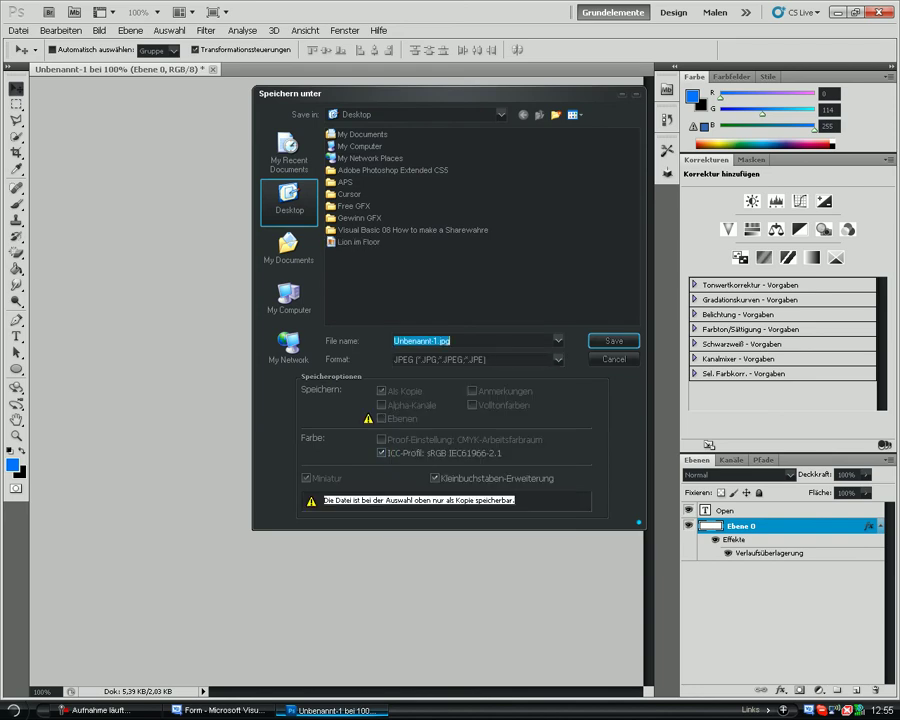
key("BackSpace")
key("Return")
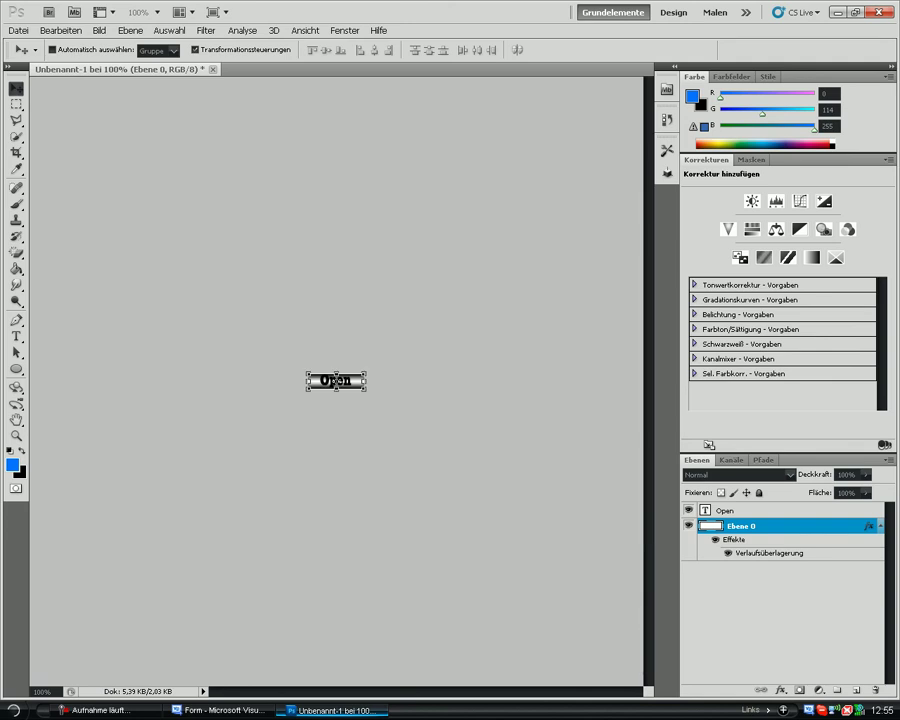
key("Return")
Switch to Visual Basic and import Button1.jpg as a project resource for the picture box's image.
key("alt+Tab")
right_click(195, 113)
left_click(225, 212)
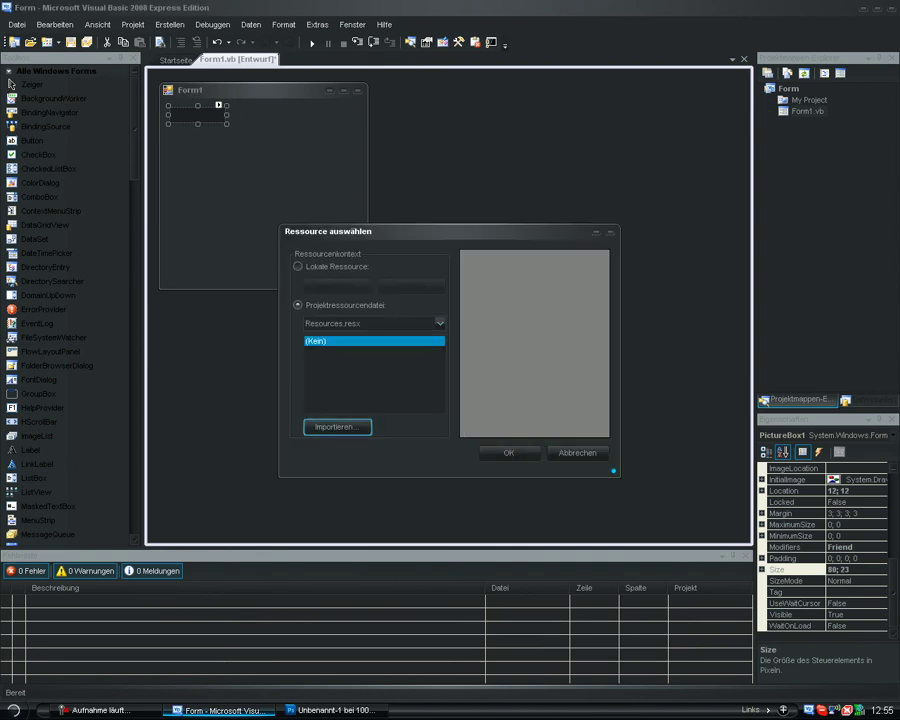
left_click(337, 427)
left_click(350, 295)
left_click(613, 394)
left_click(509, 453)
Run the form to check how the picture box button looks, and close the running form.
left_click(290, 205)
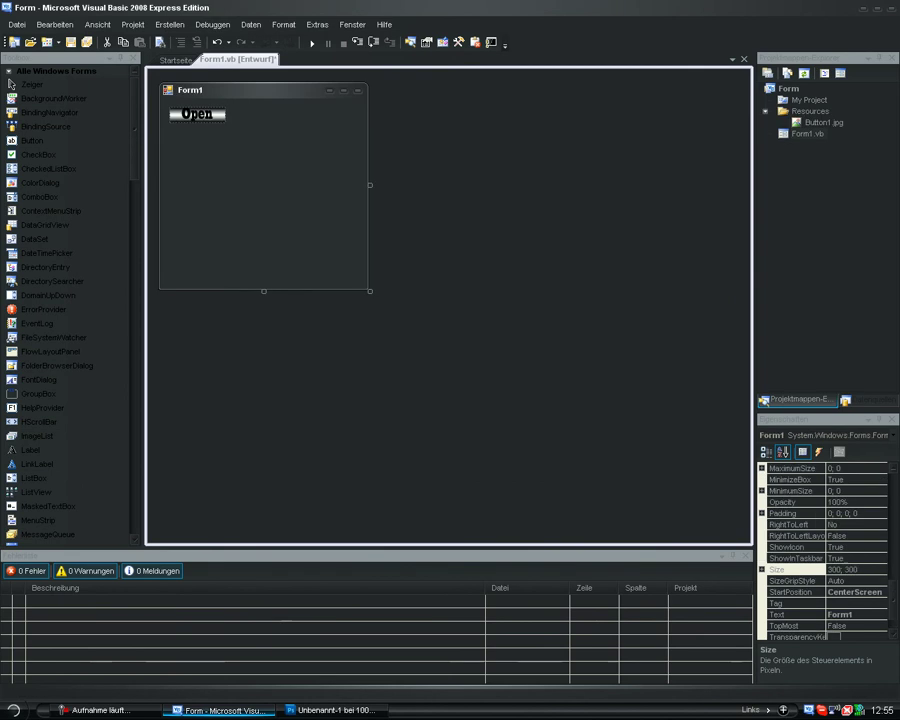
left_click(312, 43)
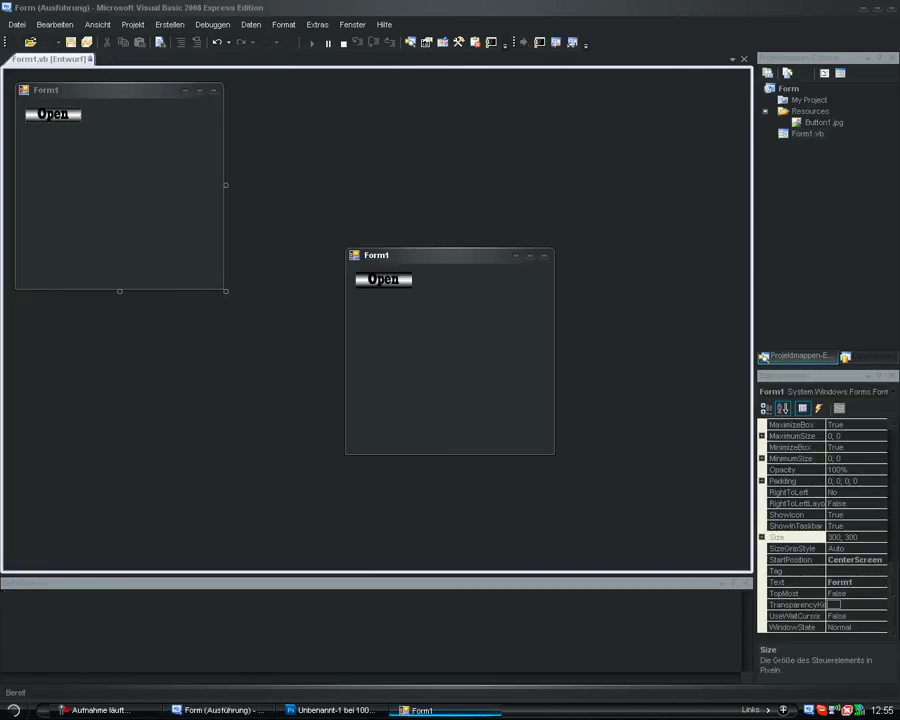
left_click(544, 256)
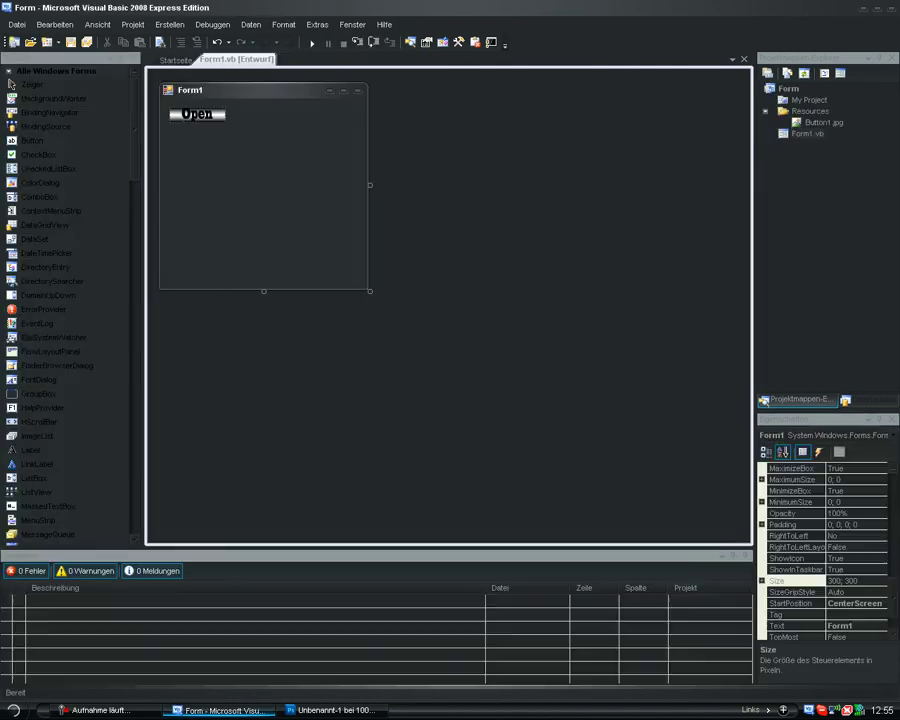
Switch to Photoshop and change the gradient overlay of Ebene 0 to the blue-to-black preset.
key("alt+Tab")
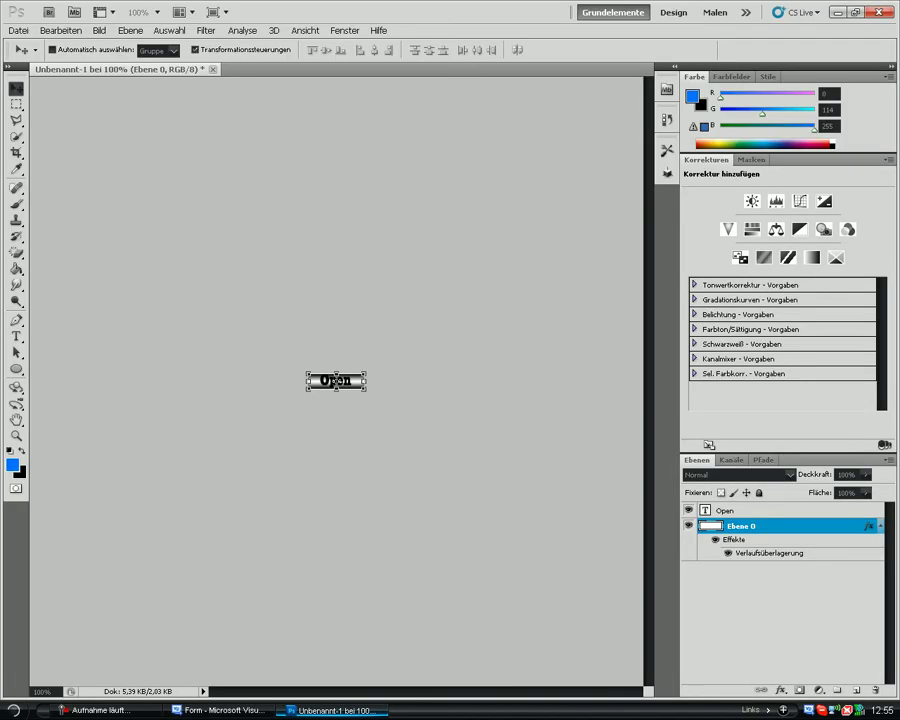
left_click(760, 511)
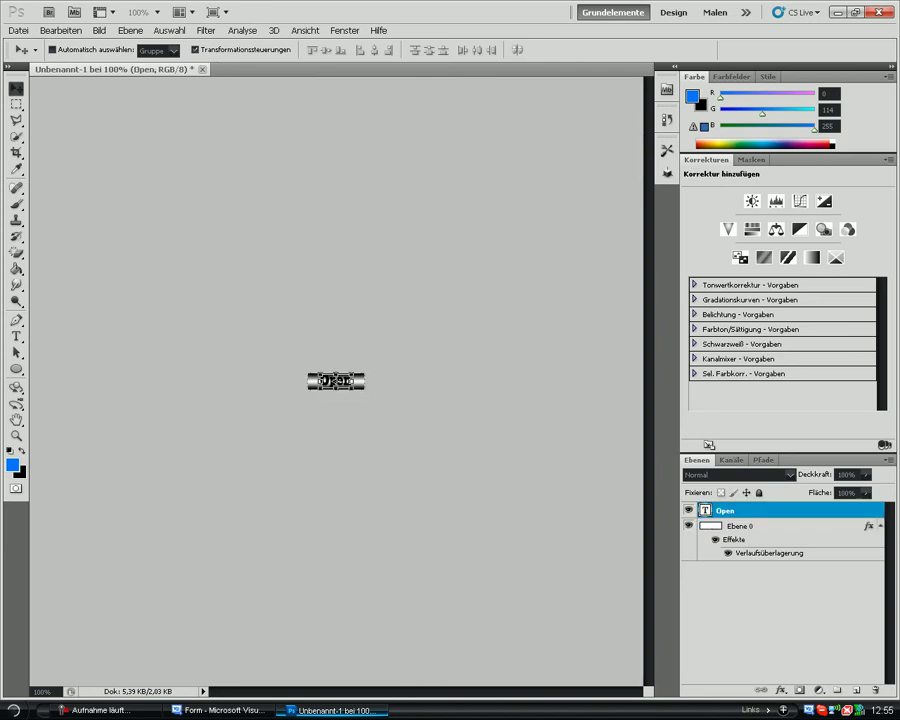
left_click(760, 526)
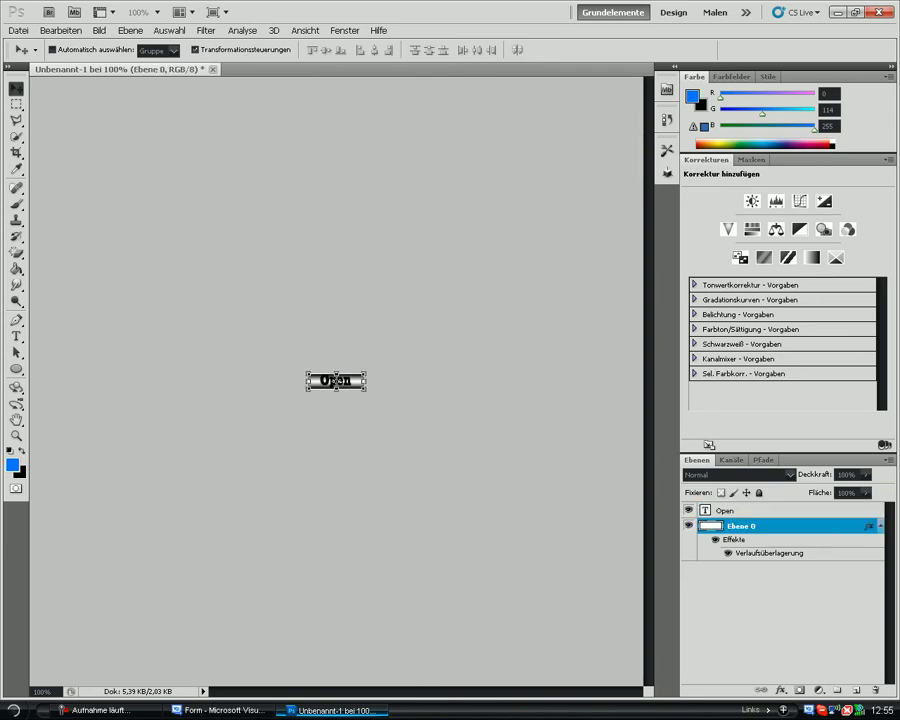
right_click(745, 526)
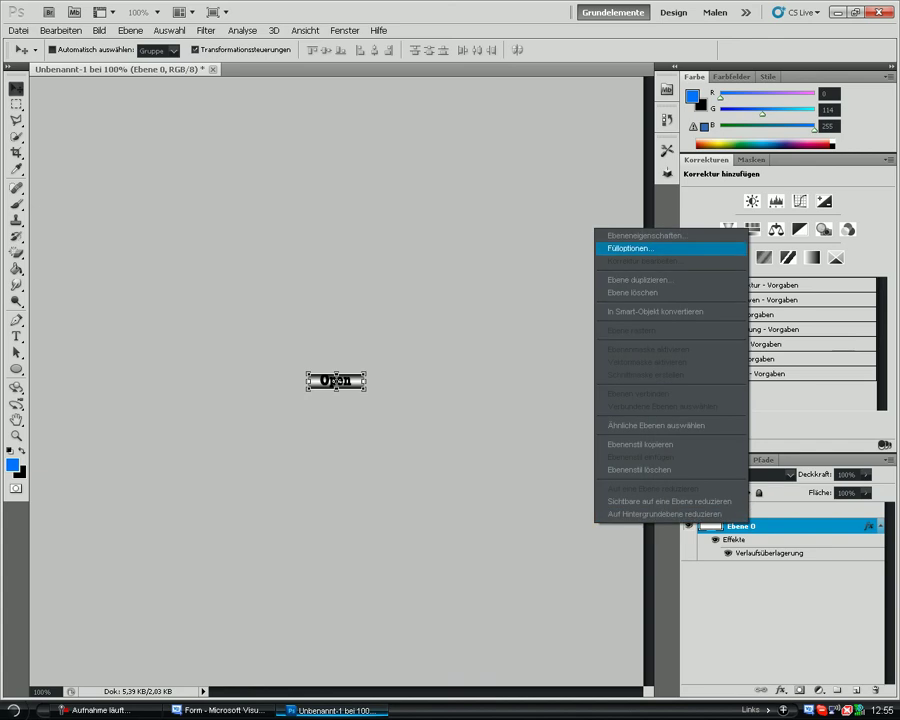
left_click(642, 247)
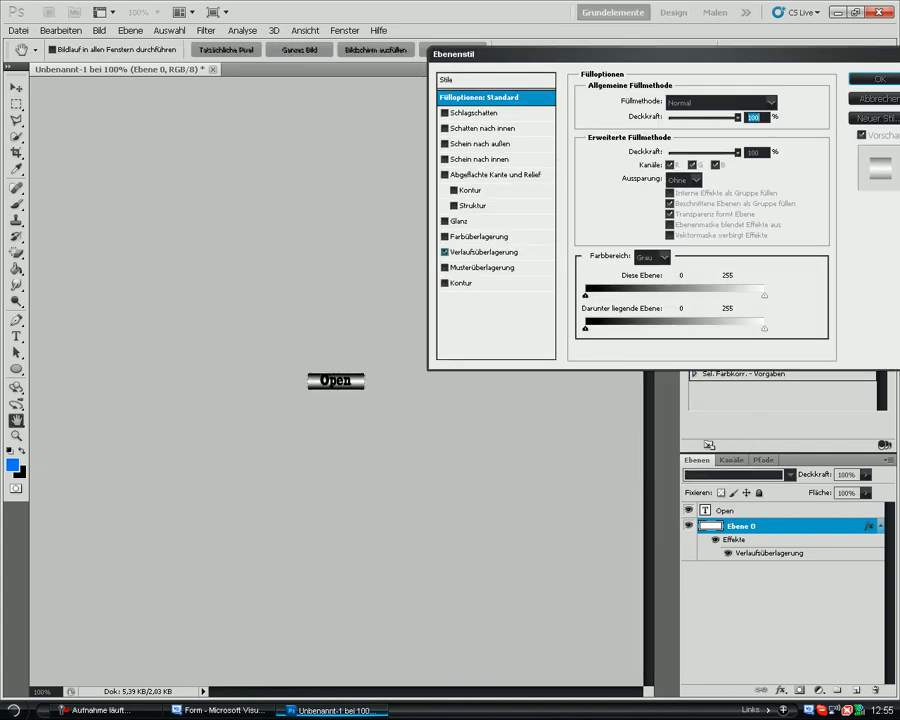
left_click(485, 252)
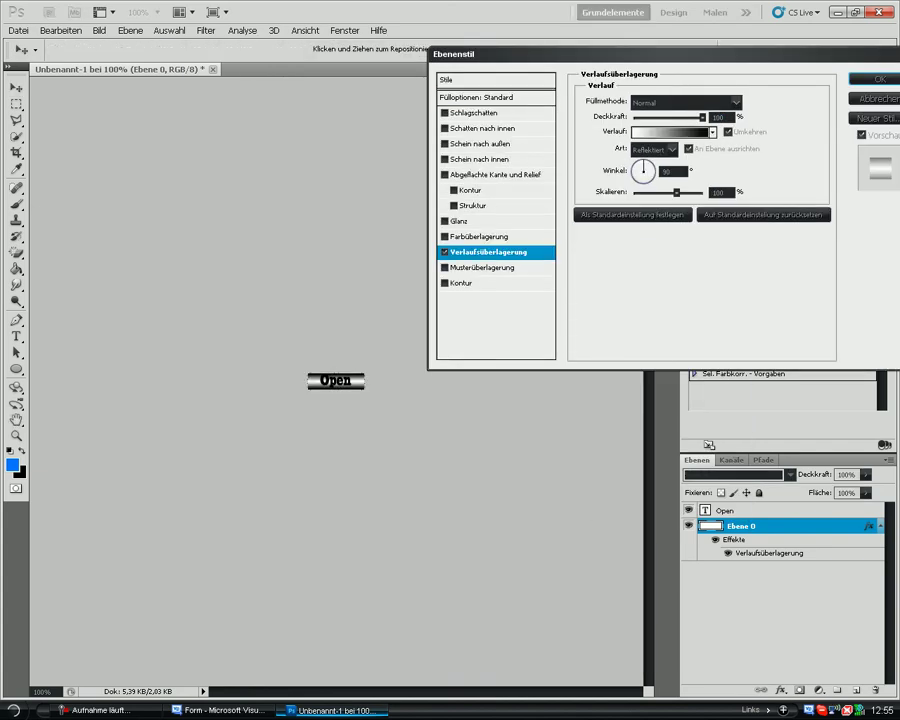
left_click(713, 131)
left_click(713, 132)
left_click(670, 132)
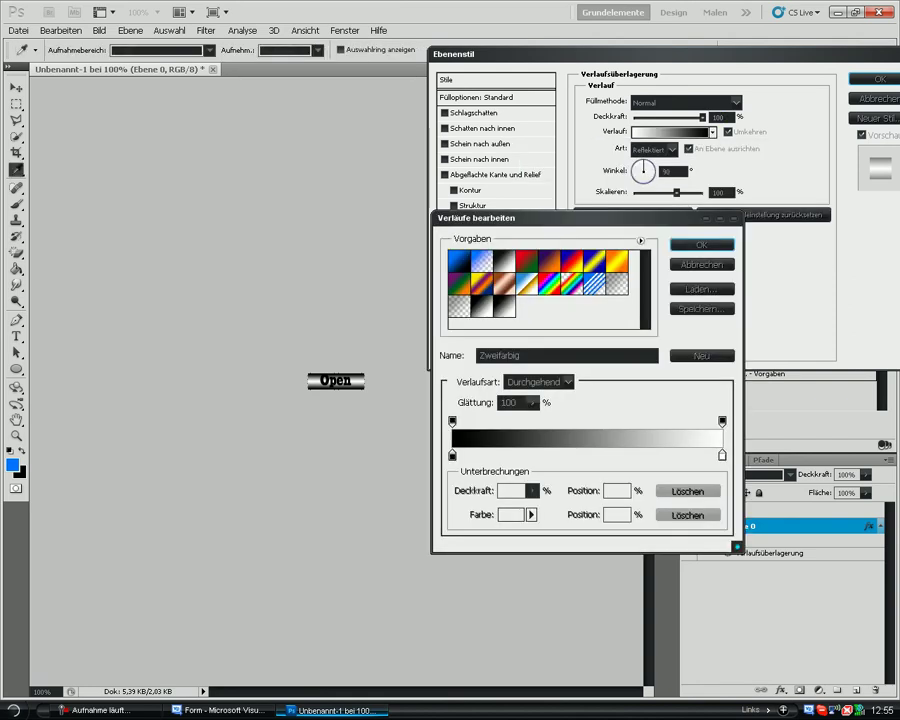
left_click(459, 262)
left_click(701, 245)
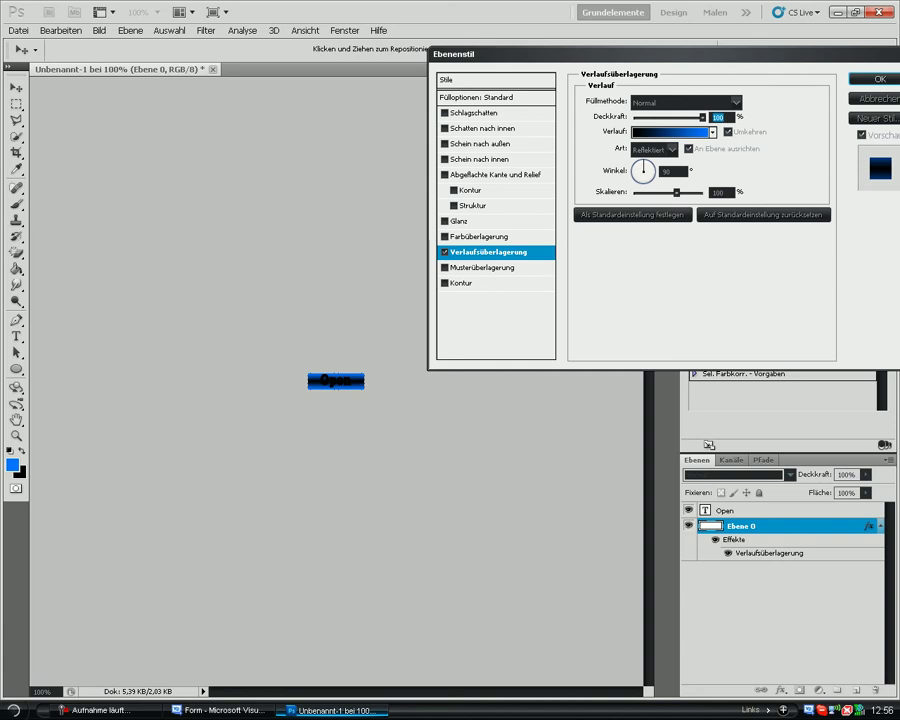
key("Return")
Add an outer glow effect (Schein nach außen) to the Open text layer.
right_click(740, 510)
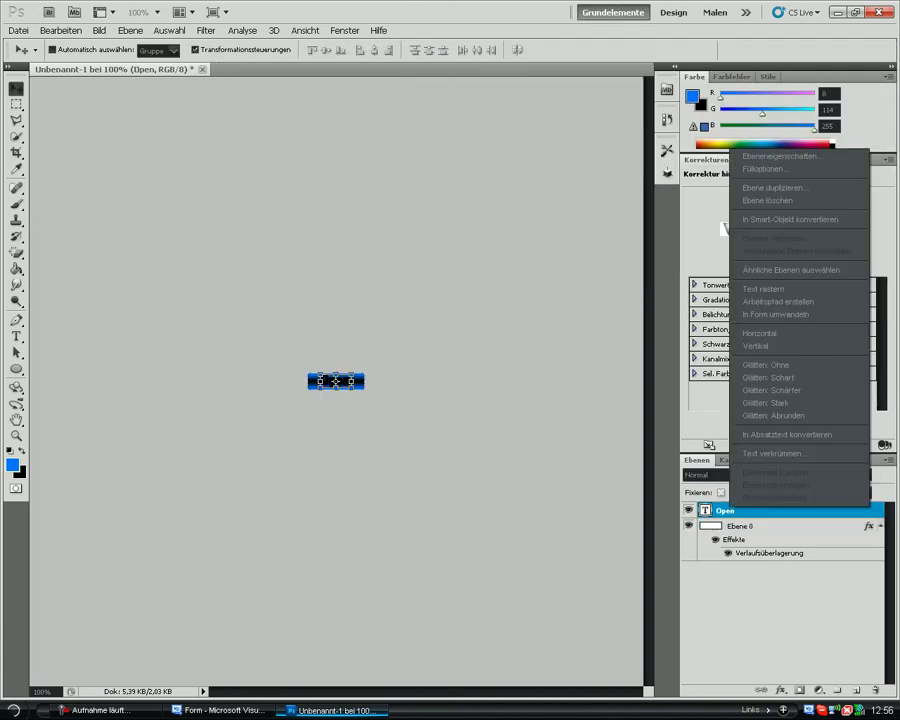
left_click(765, 169)
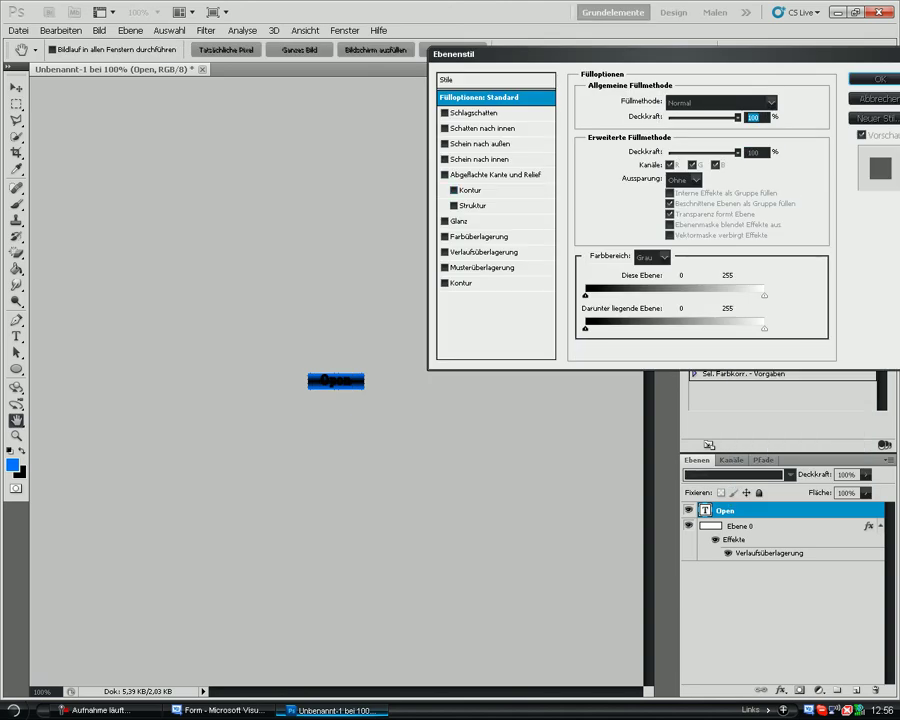
left_click(481, 144)
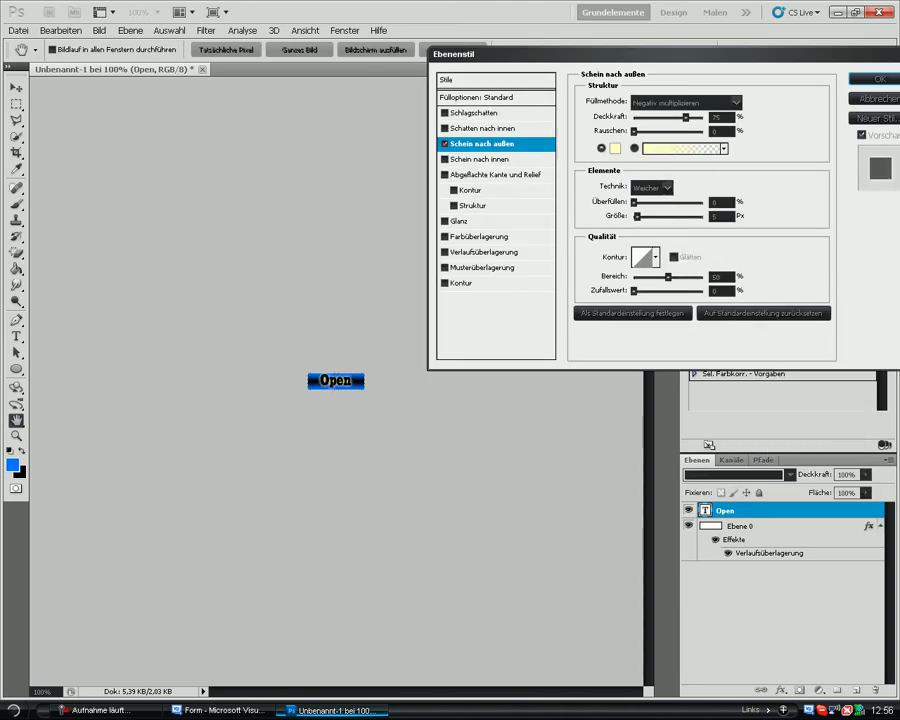
left_click(615, 148)
key("Return")
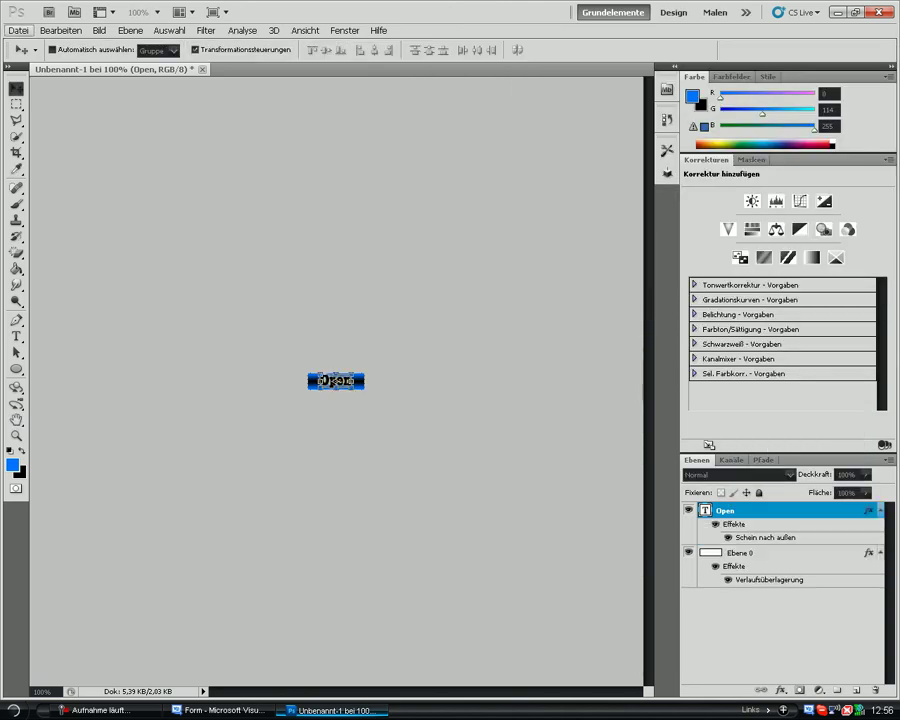
Save the blue button graphic to the Desktop as a JPEG named button Gif at maximum quality 12.
left_click(17, 30)
left_click(45, 233)
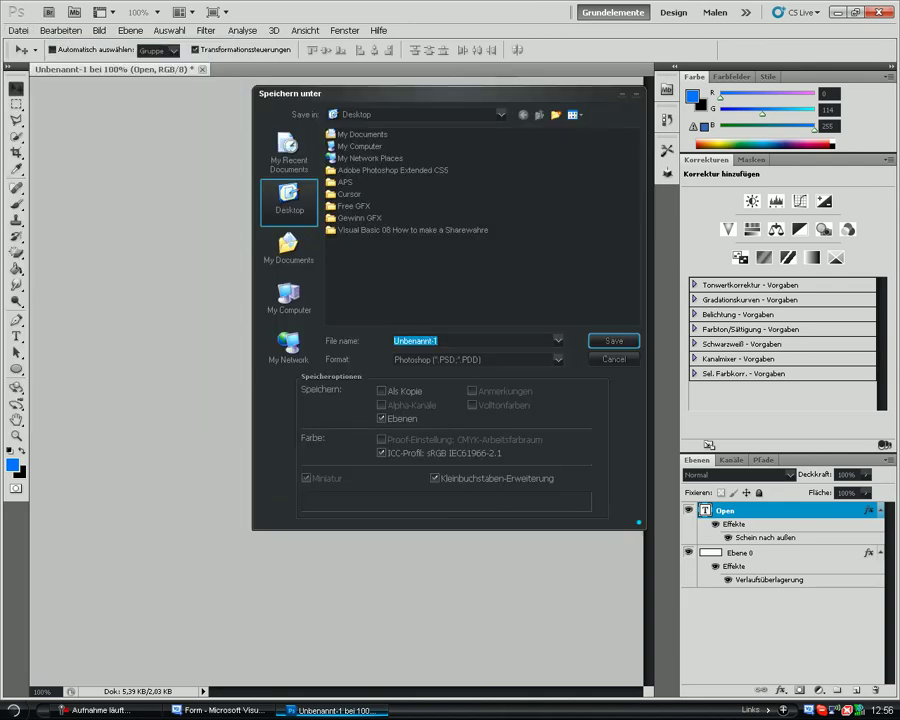
type("button Gif")
left_click(558, 360)
left_click(439, 455)
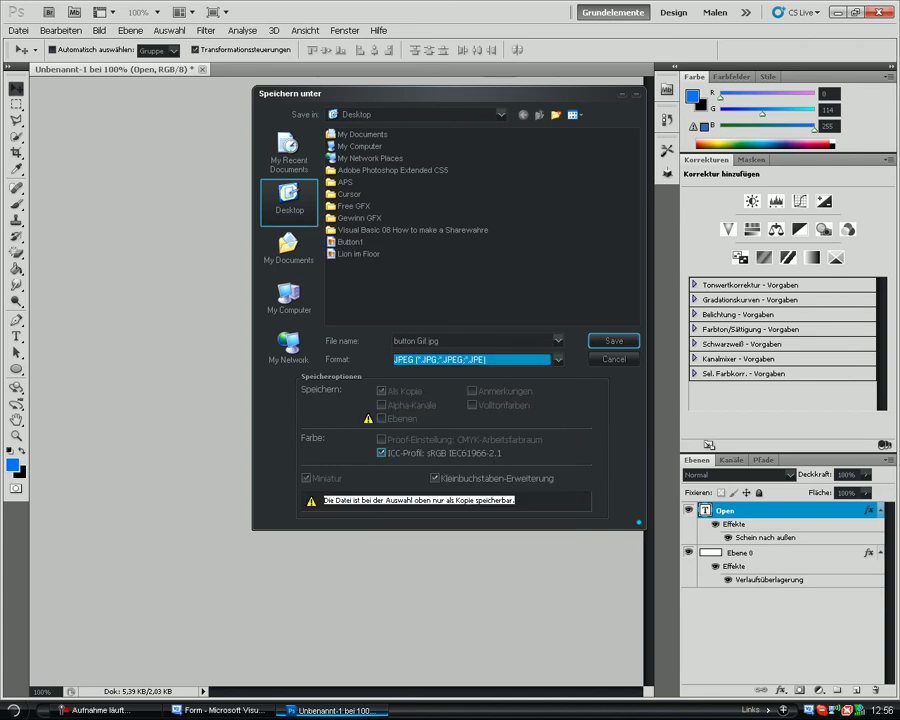
left_click(614, 341)
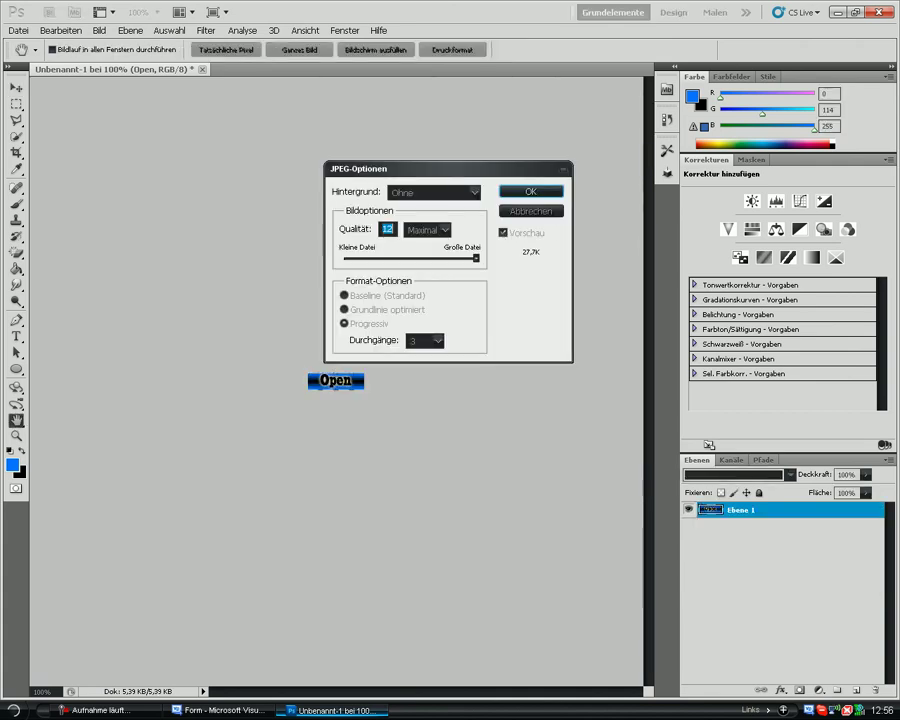
key("Return")
Switch to Visual Basic, duplicate the Open picture box and place the copy directly beneath the original.
left_click(220, 710)
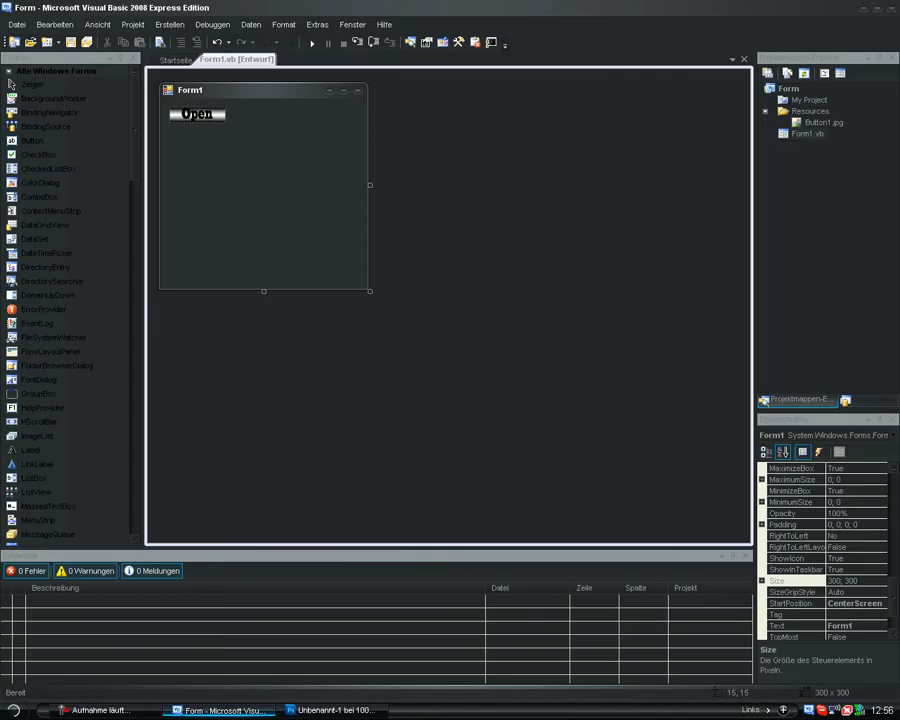
left_click(200, 113)
right_click(207, 113)
left_click(250, 259)
left_click(252, 222)
key("ctrl+v")
left_click_drag(261, 190, 198, 135)
Import button Gif.jpg as a project resource and use it as the image of the lower picture box.
right_click(208, 135)
left_click(262, 230)
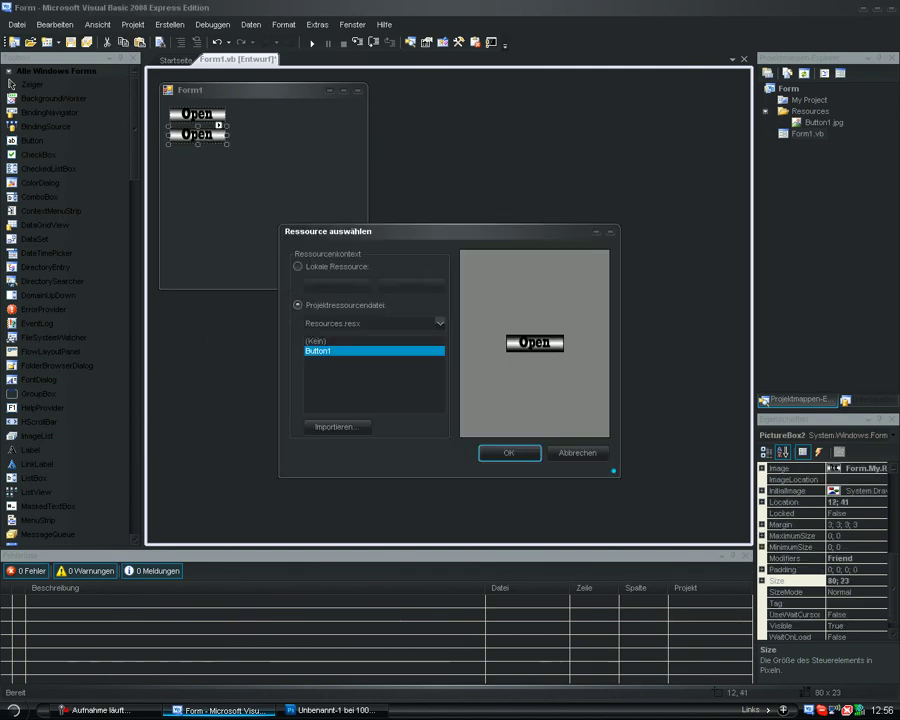
left_click(337, 426)
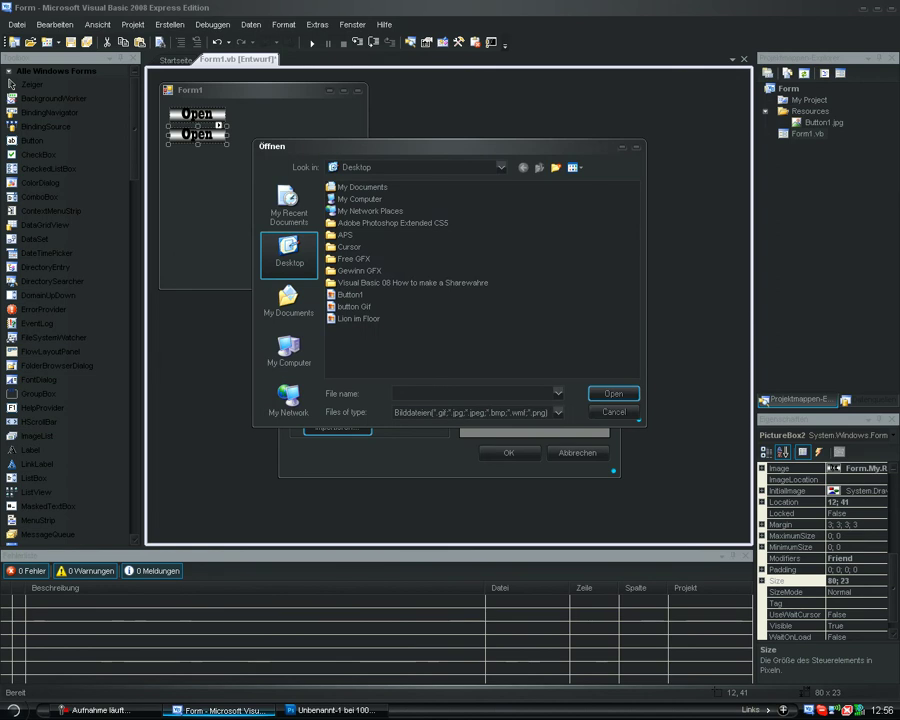
left_click(354, 307)
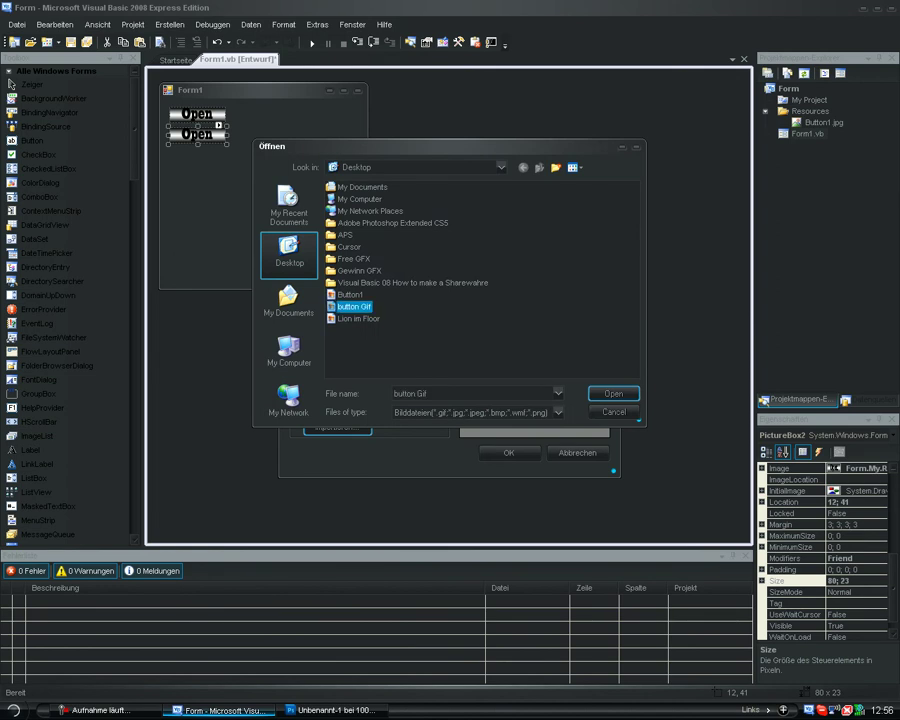
left_click(614, 394)
left_click(509, 453)
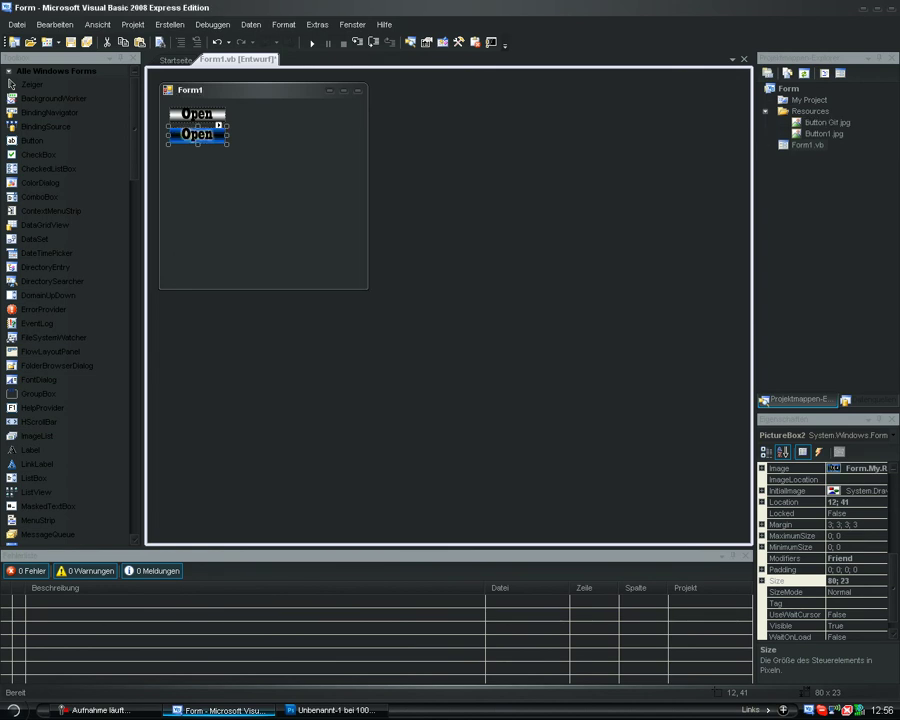
left_click(290, 225)
mouse_move(197, 135)
left_mouse_down()
mouse_move(197, 115)
mouse_move(197, 135)
left_mouse_up()
left_click(264, 205)
Open the code for the original grey picture box and add a MouseMove event handler for PictureBox1.
left_click(197, 114)
double_click(197, 114)
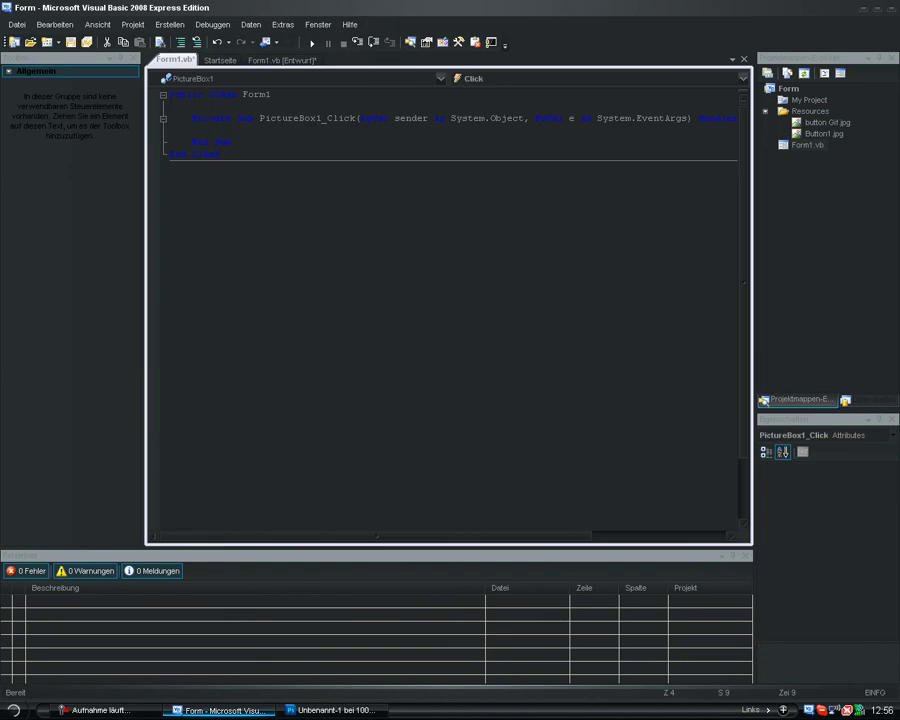
left_click(743, 78)
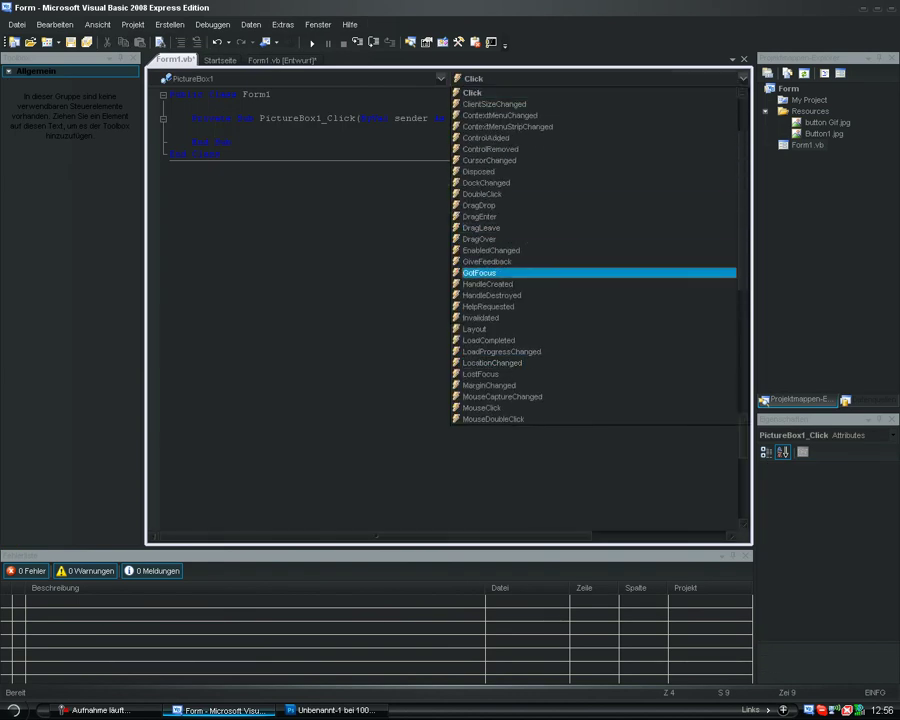
left_click_drag(742, 210, 742, 294)
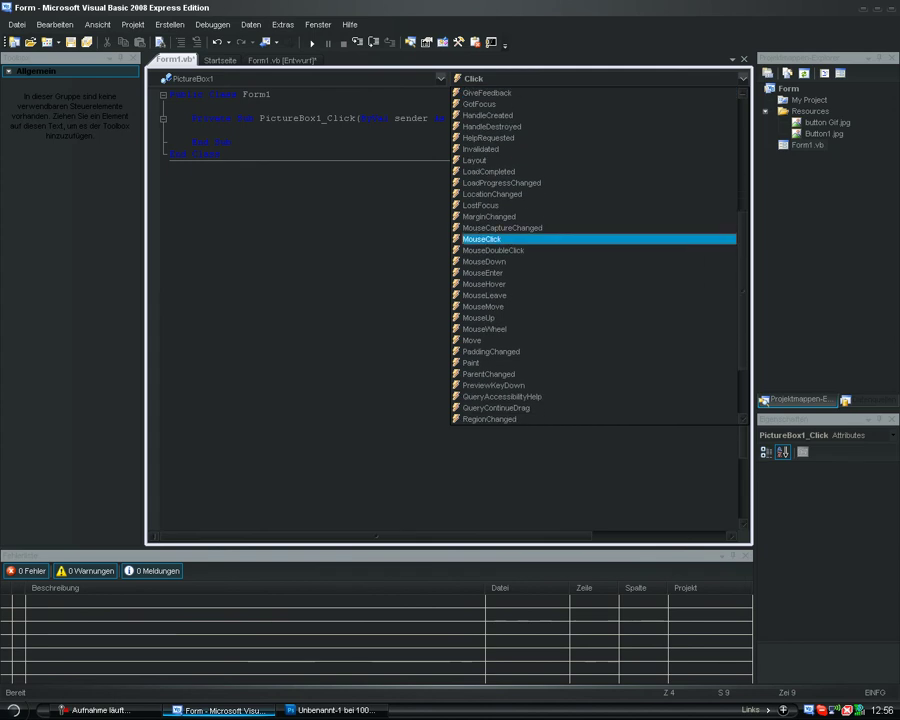
left_click(600, 306)
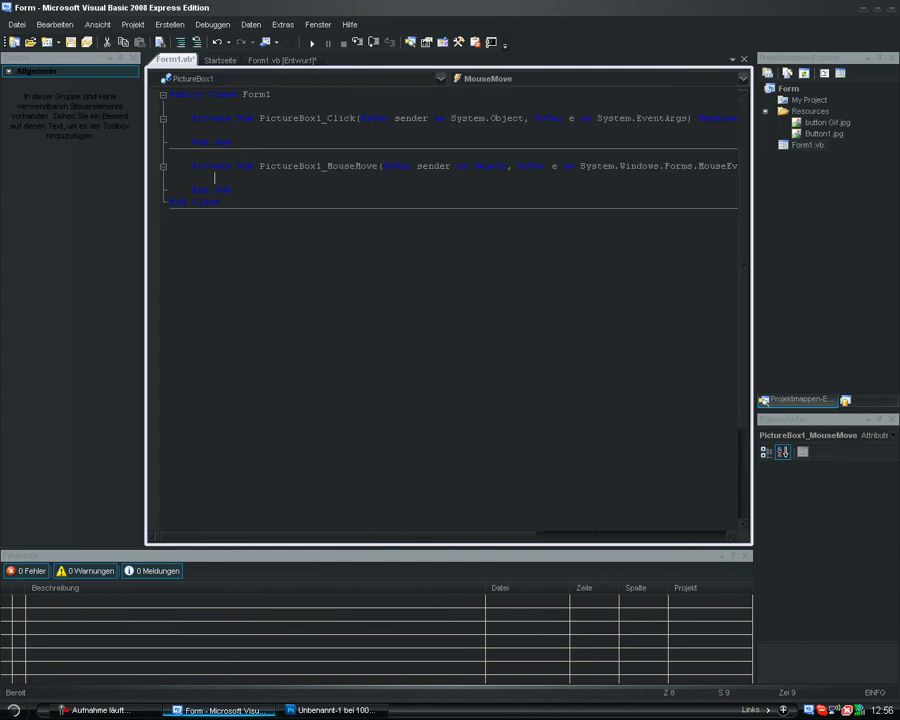
Write PictureBox1.Hide() and PictureBox2.Show() in the PictureBox1_MouseMove handler.
type("PictureBox1.")
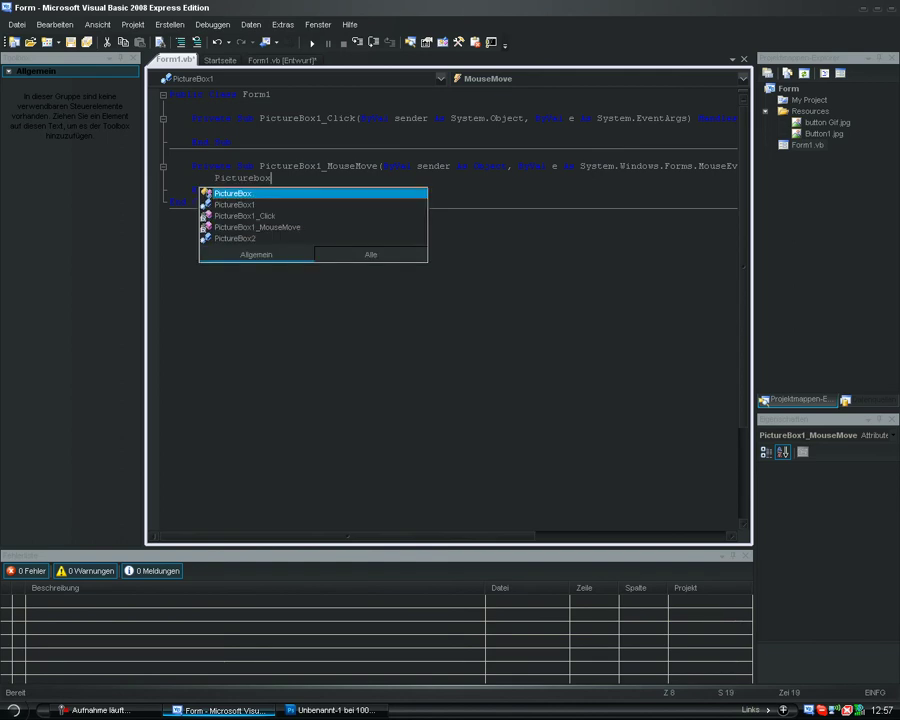
type("Hid")
key("Return")
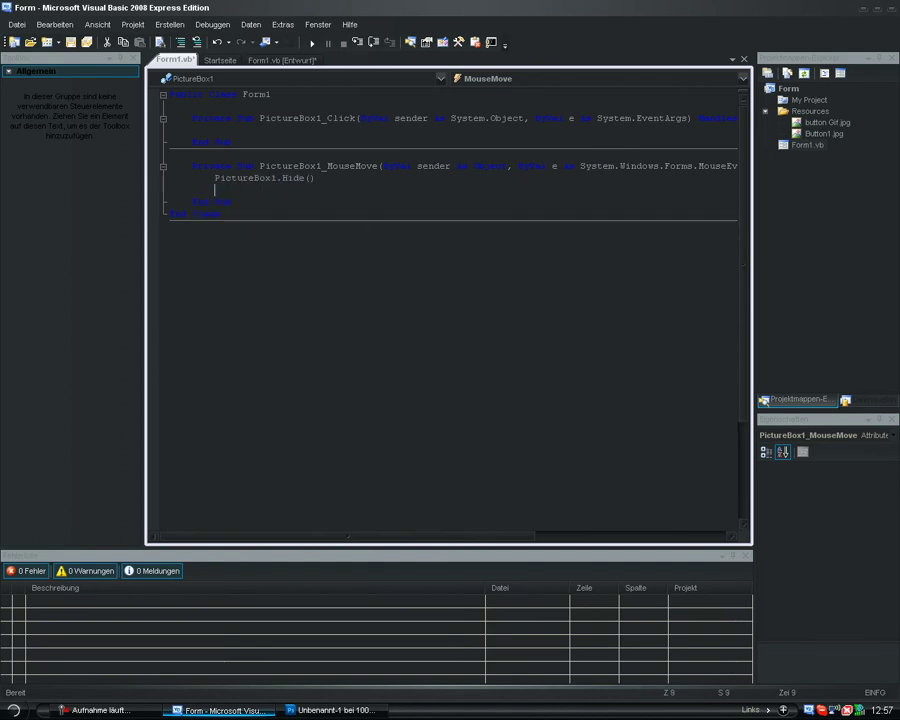
type("Pict")
key("Down")
key("Down")
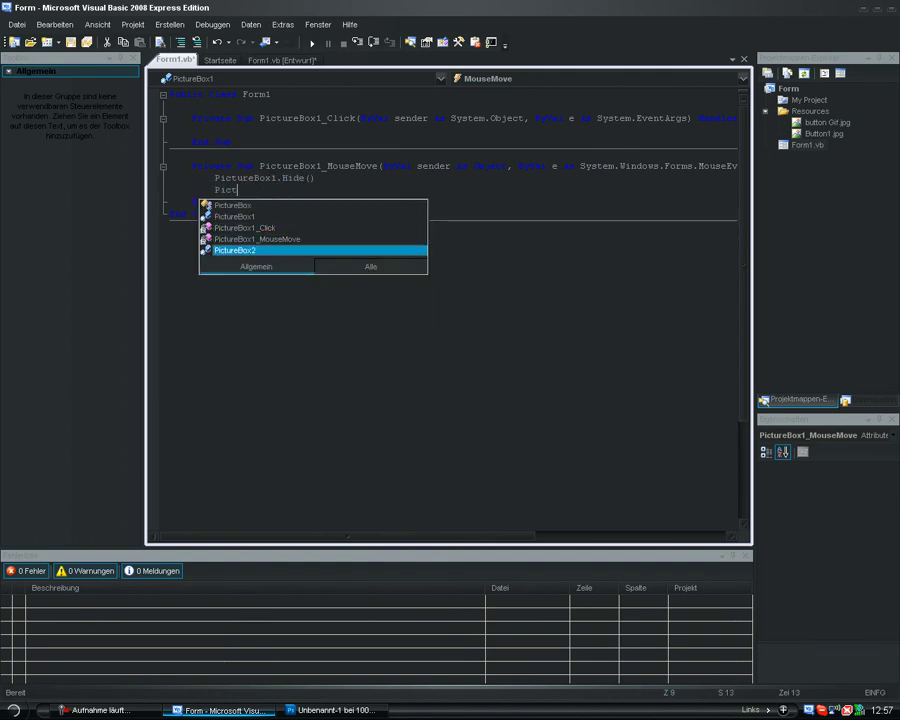
key("Tab")
type(".show")
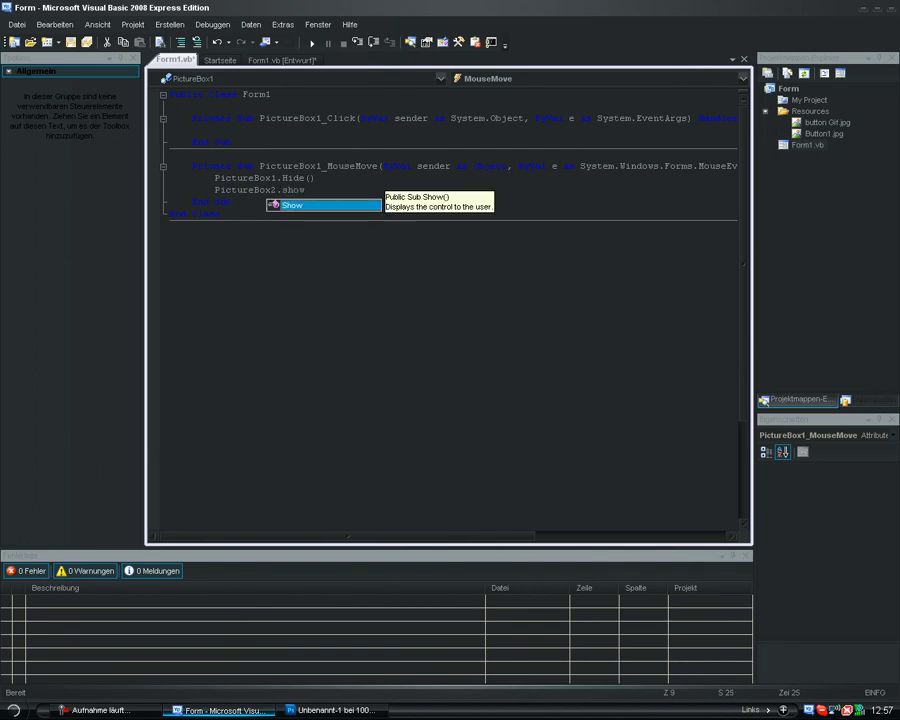
left_click(170, 226)
Copy the Hide and Show lines and add a MouseMove event handler for Form1.
left_click_drag(317, 191, 210, 179)
key("ctrl+c")
left_click(215, 130)
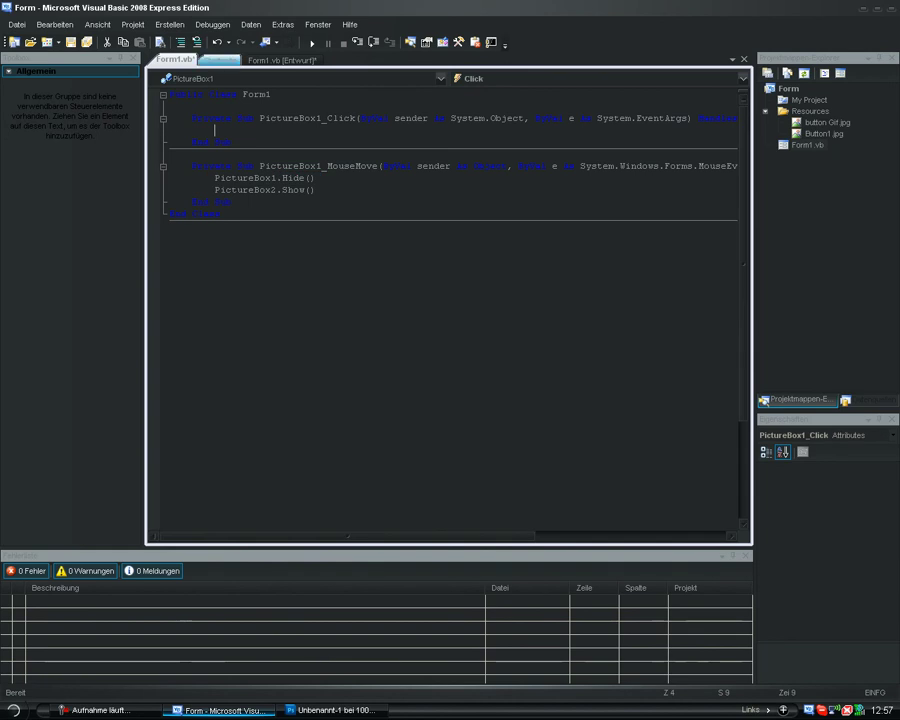
left_click(281, 60)
double_click(263, 203)
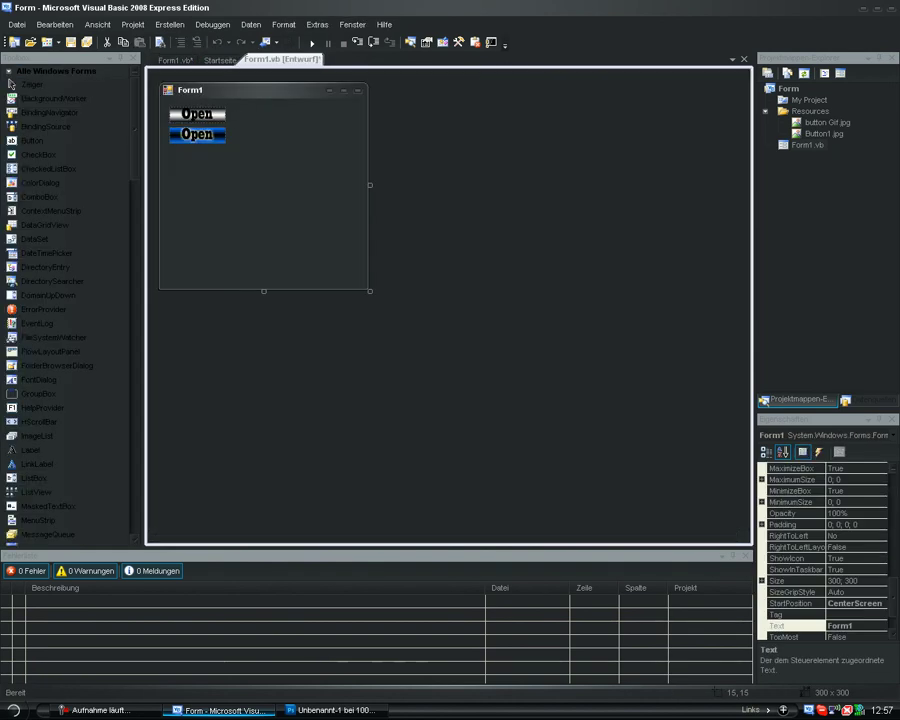
left_click(743, 78)
left_click(484, 272)
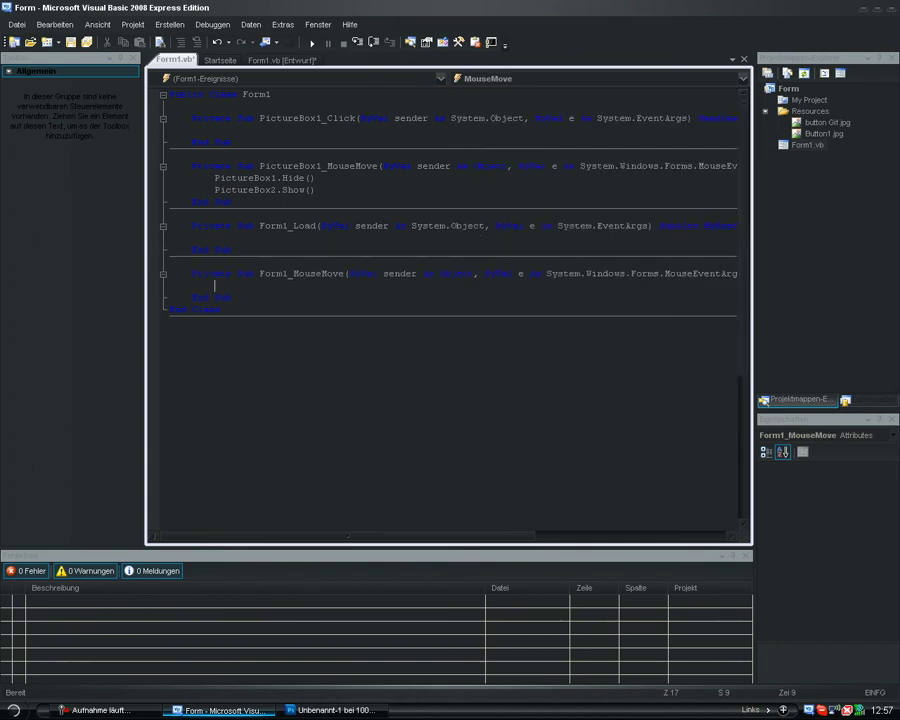
Paste the lines into Form1_MouseMove and change them to PictureBox2.Hide() and PictureBox1.Show().
key("ctrl+v")
left_click(277, 286)
key("BackSpace")
type("2")
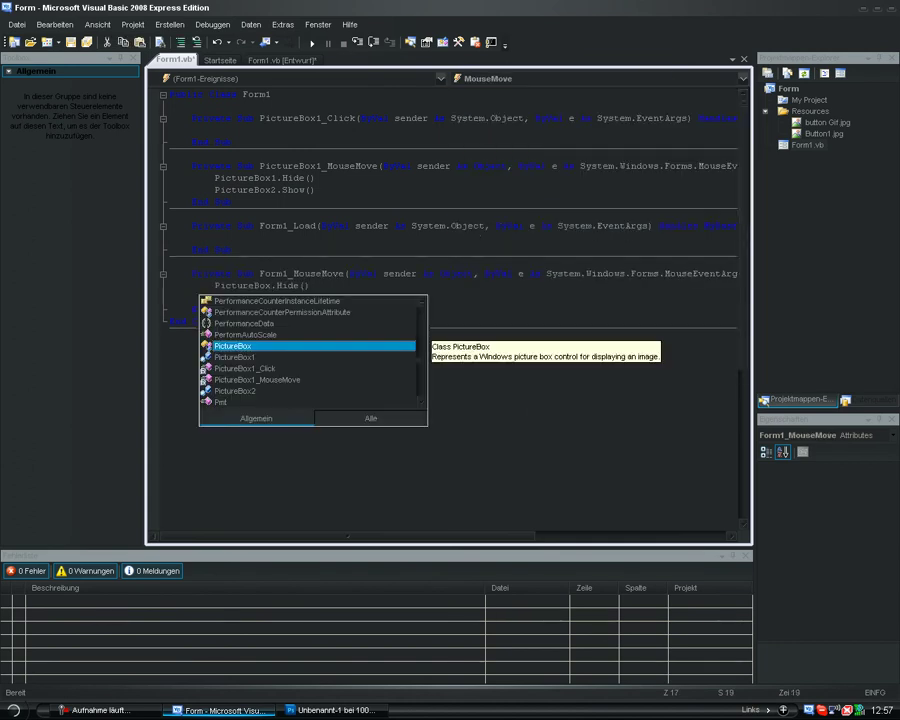
left_click(293, 273)
left_click(277, 298)
key("BackSpace")
type("1")
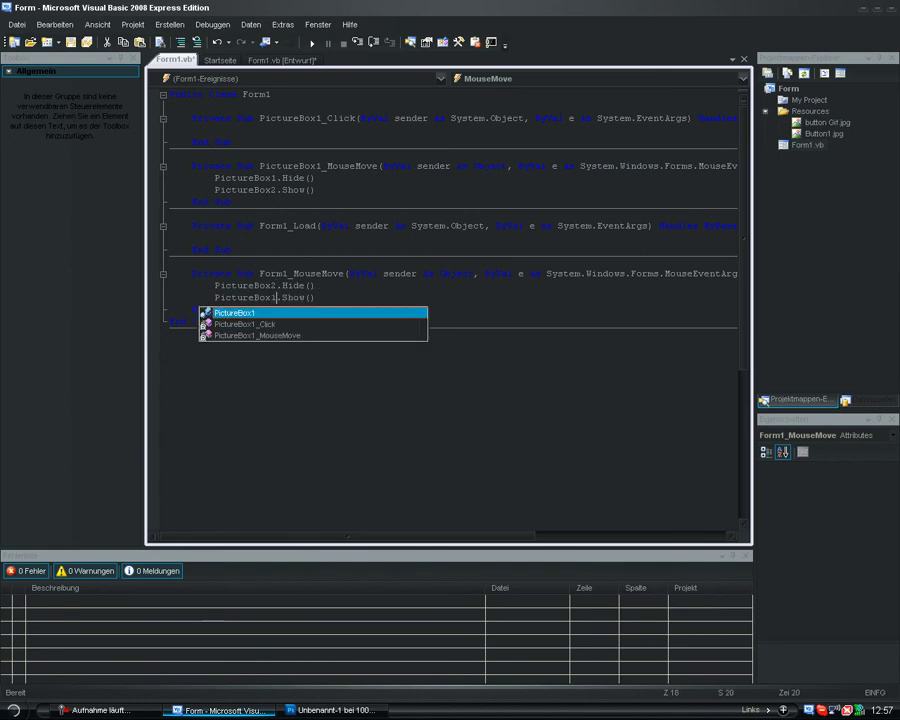
left_click(192, 262)
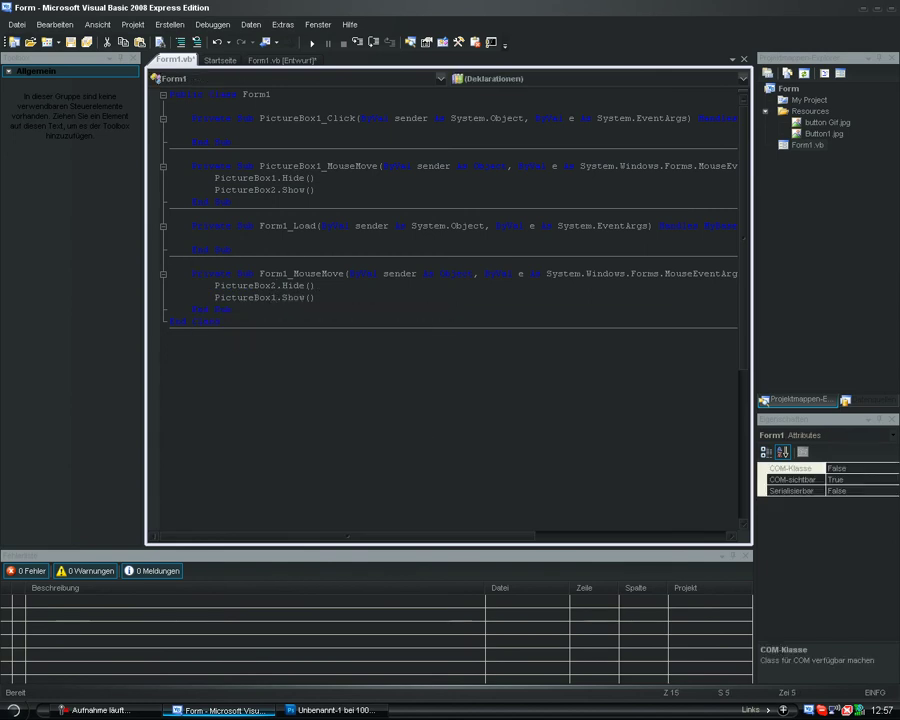
Place the blue picture box exactly over the grey one at 12, 12 and toggle its Visible property.
left_click(281, 60)
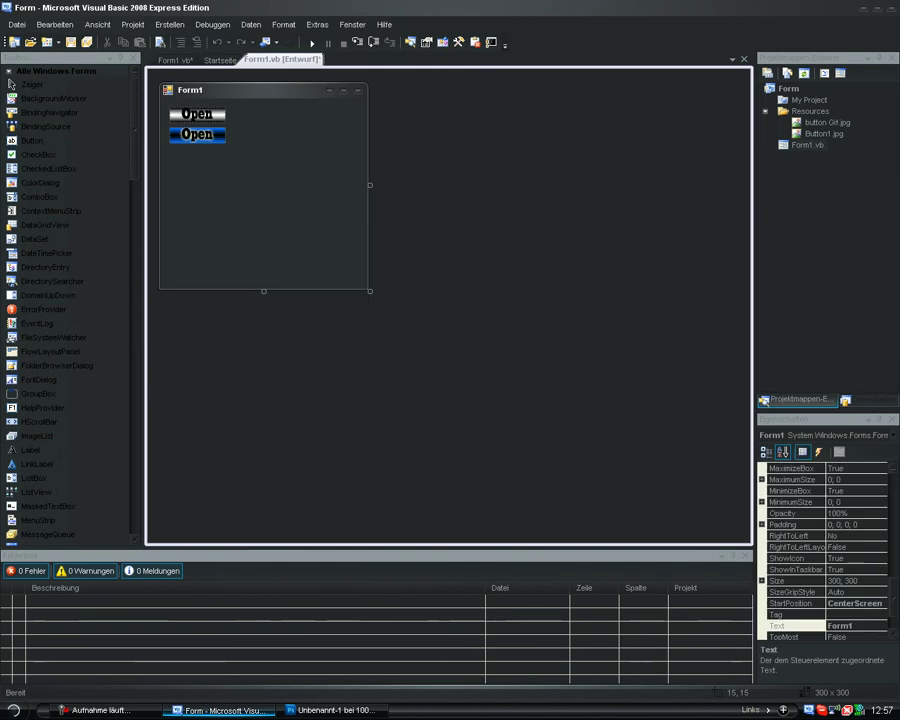
left_click_drag(197, 134, 197, 114)
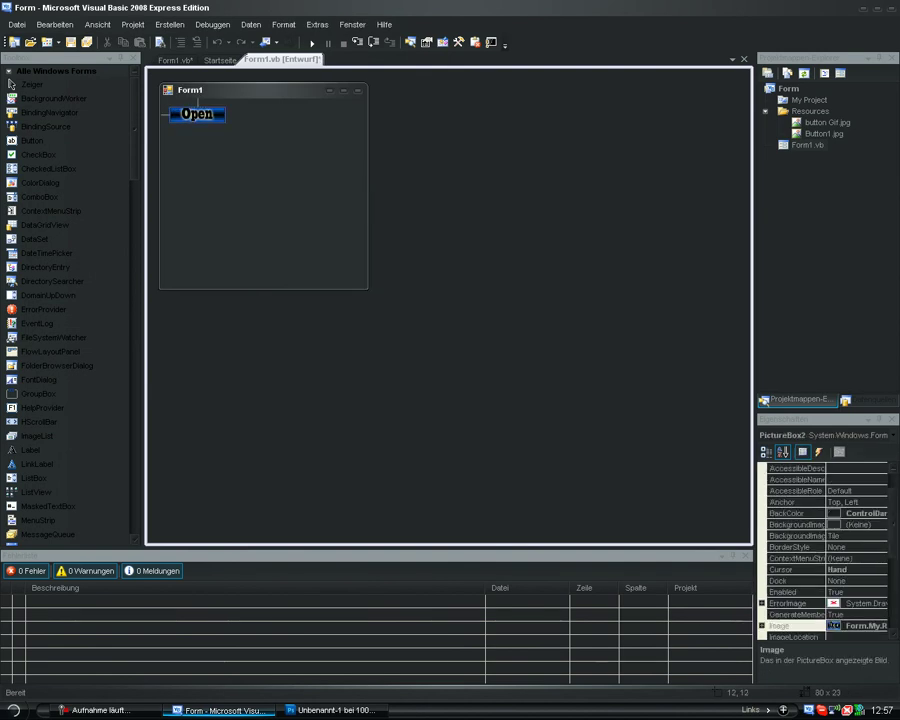
left_click_drag(893, 524, 893, 595)
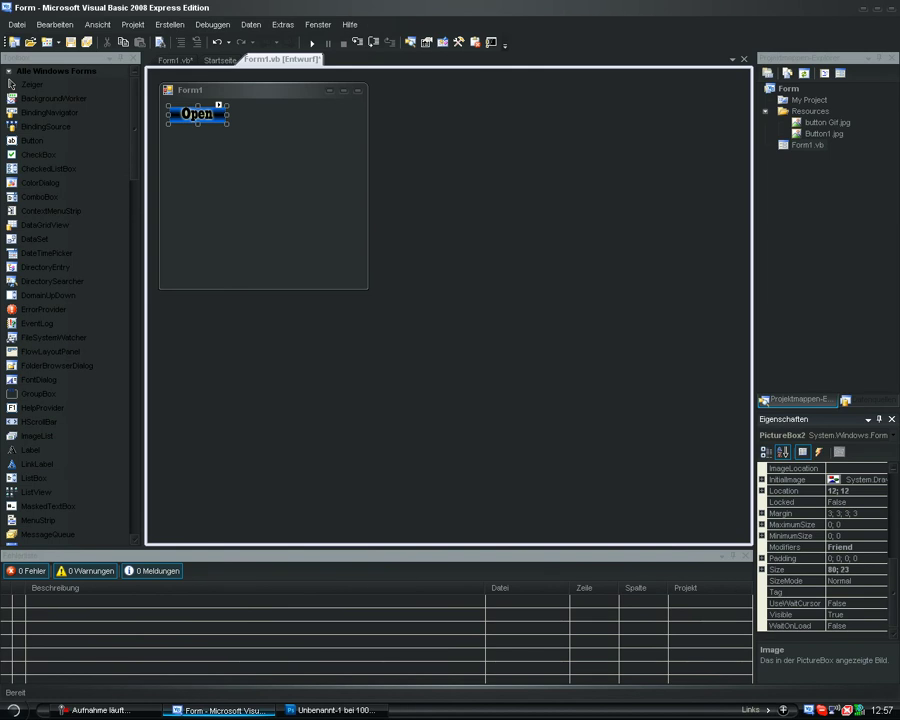
double_click(802, 615)
left_click(290, 200)
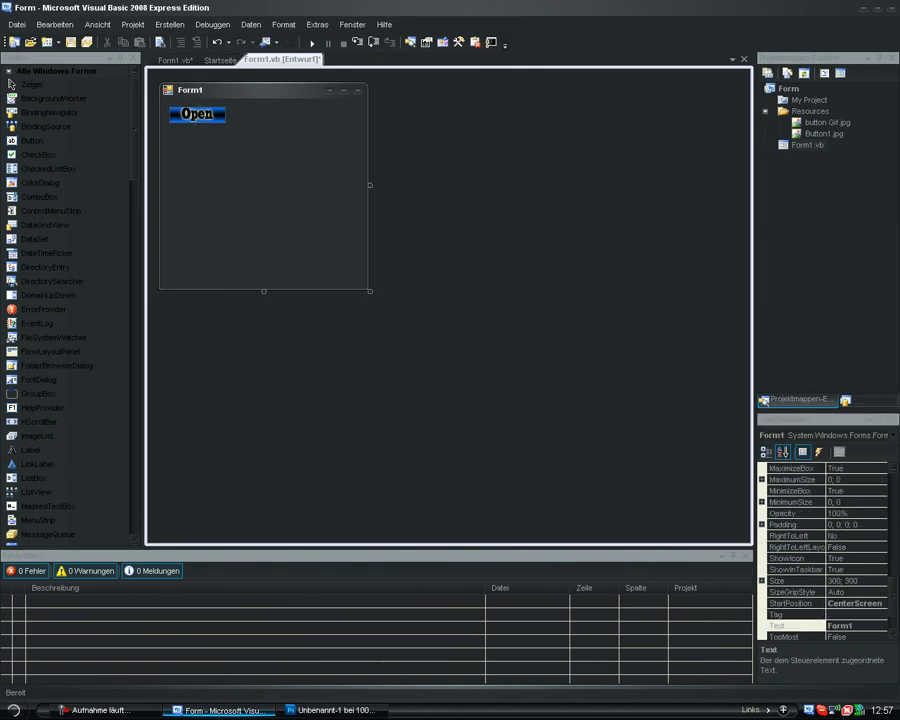
Run the form to test the Open button's hover effect, and close the running form.
left_click(312, 43)
key("F5")
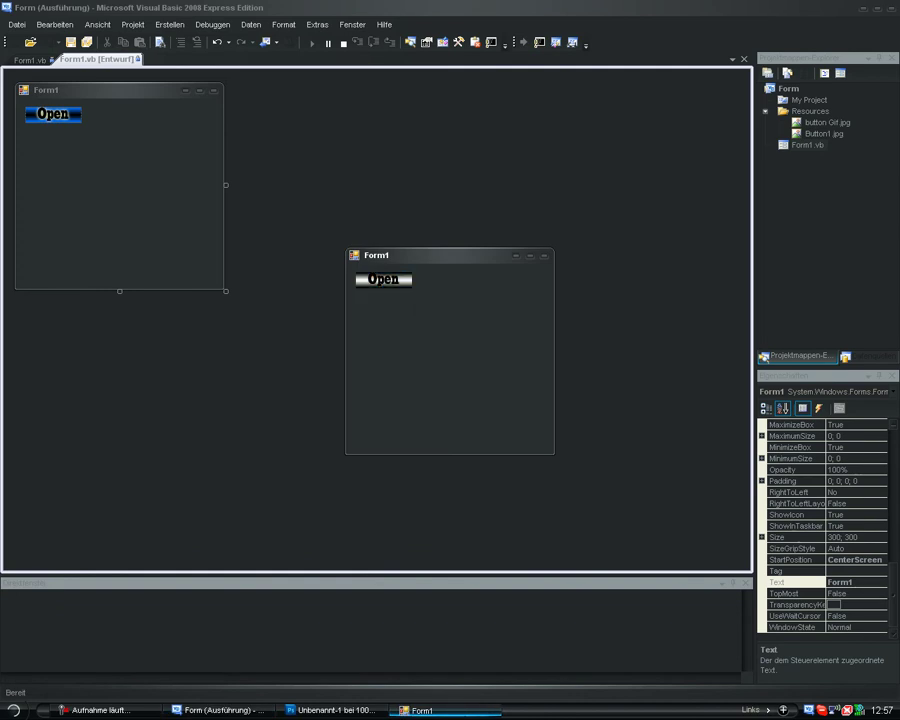
left_click(544, 256)
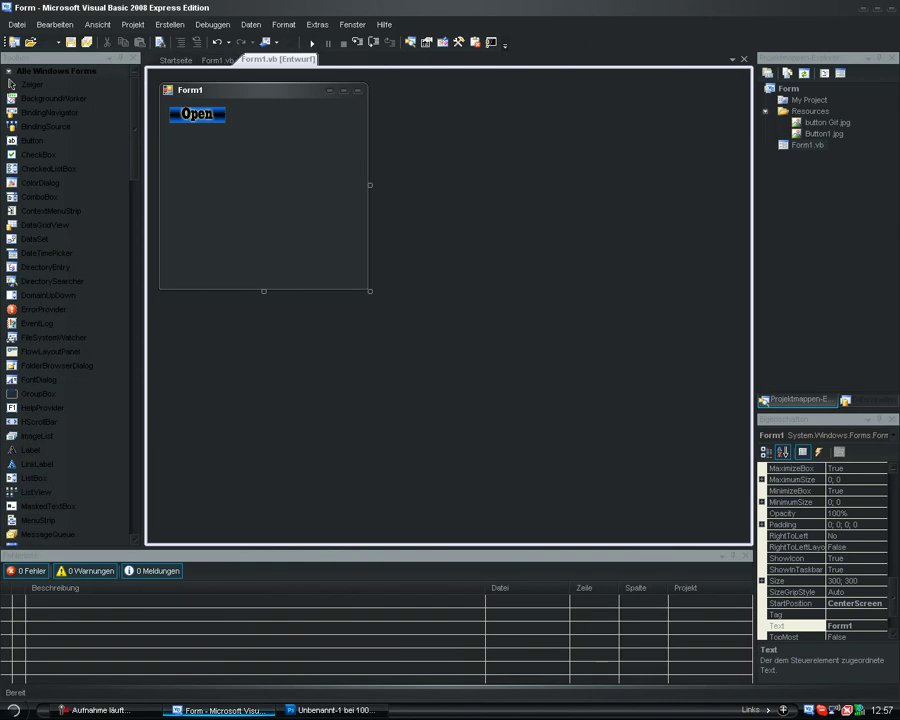
Set the FormBorderStyle property of Form1 to None.
left_click(268, 190)
left_click_drag(893, 597, 893, 546)
left_click(852, 592)
double_click(840, 581)
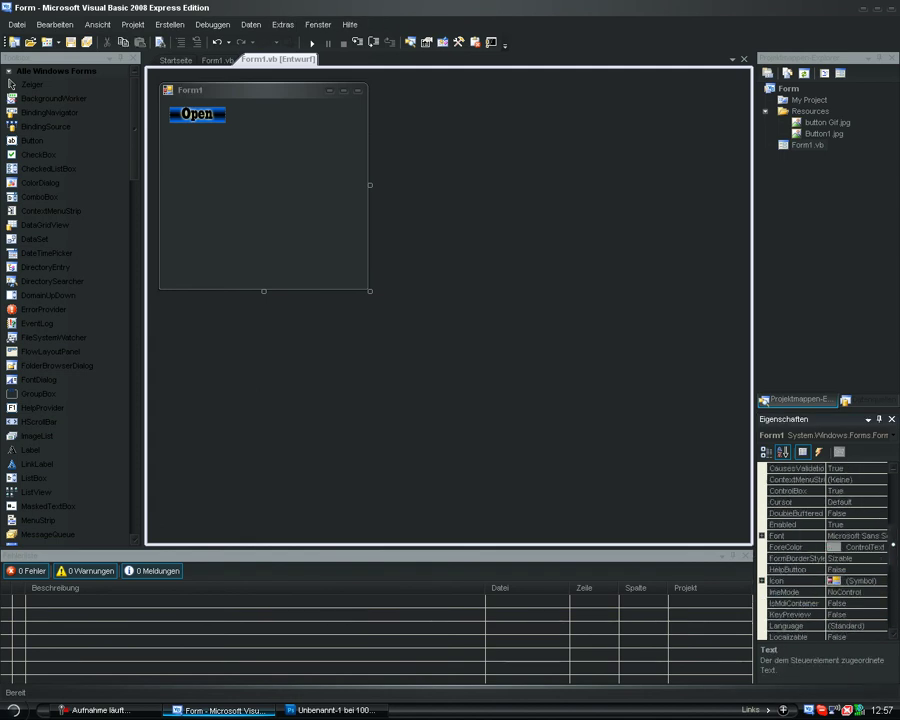
scroll(825, 550, "up", 3)
scroll(825, 550, "down", 2)
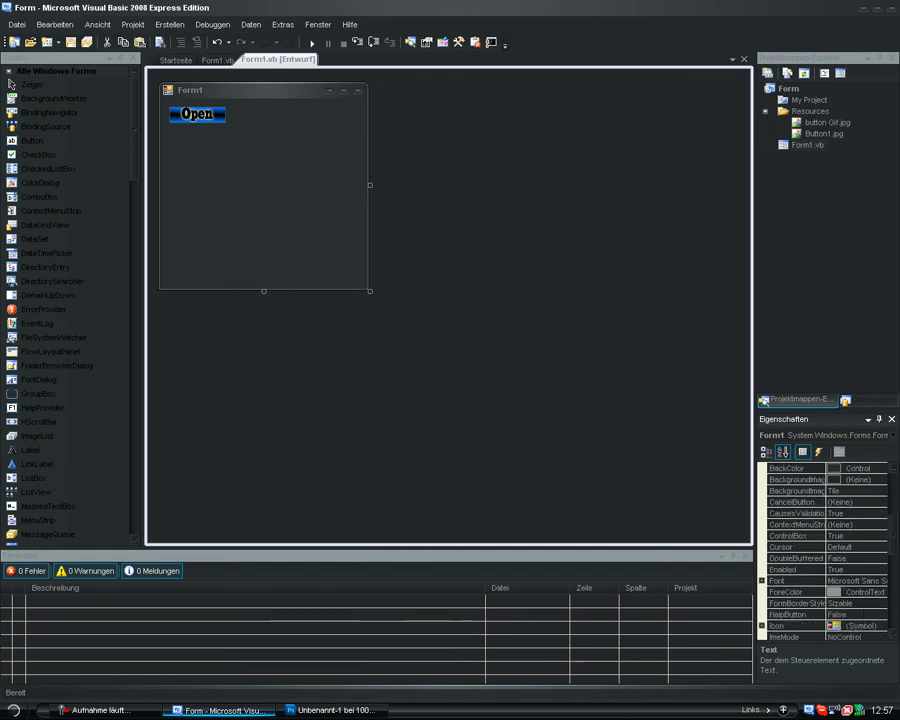
left_click(848, 603)
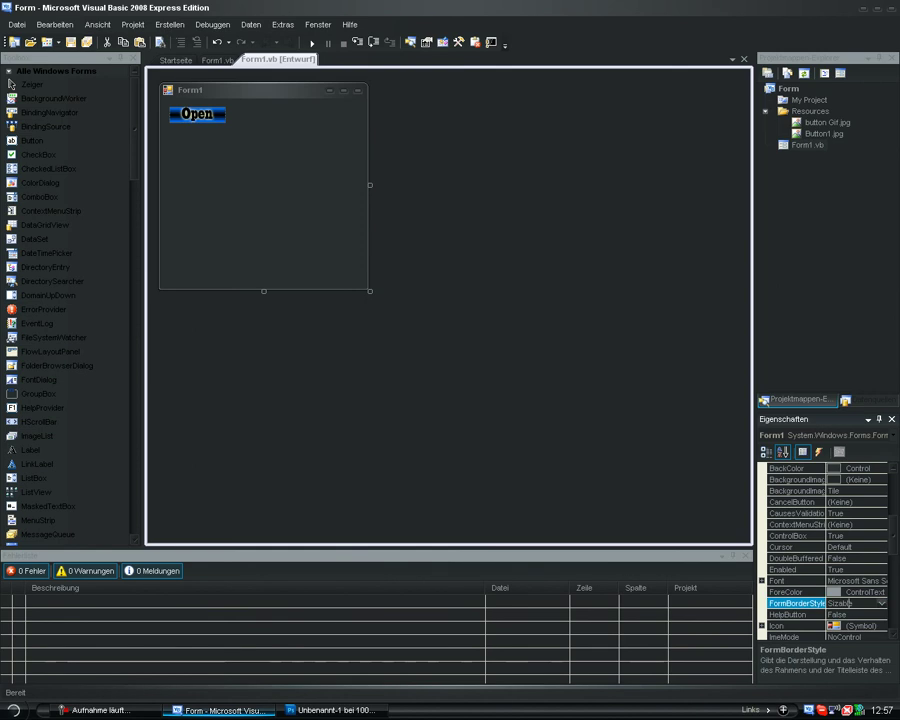
left_click(881, 603)
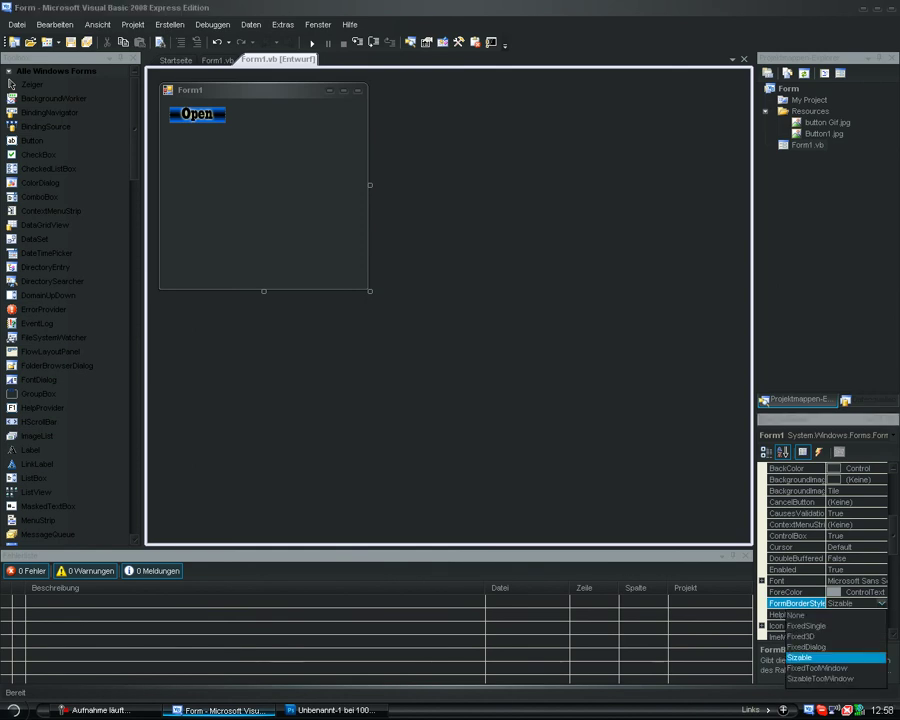
left_click(845, 614)
left_click(234, 161)
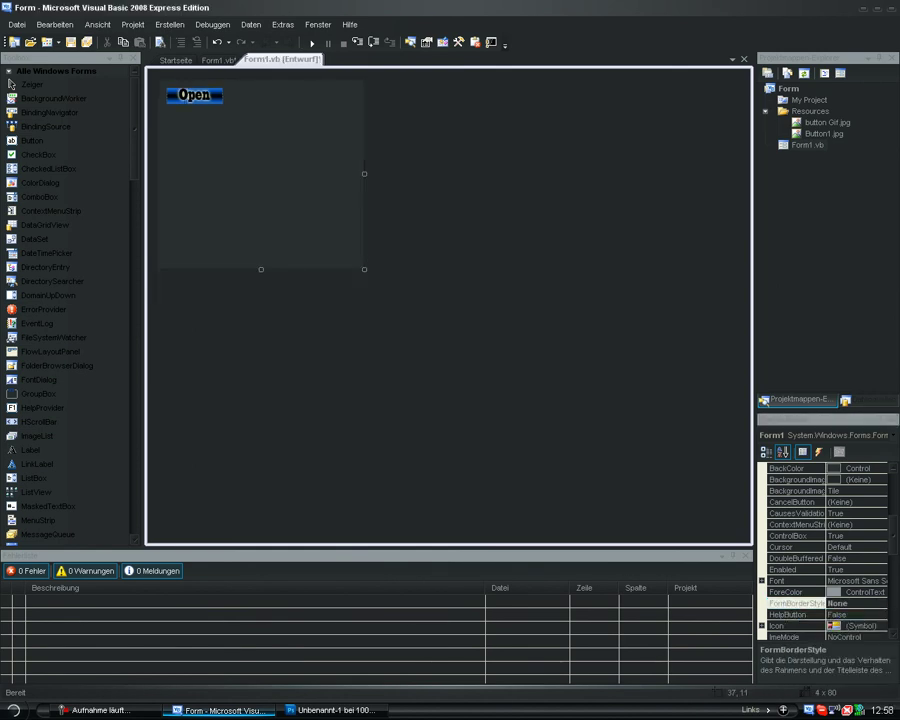
Move the blue Open picture box straight down the borderless form to location 12, 45 and reselect the form.
left_click(188, 95)
left_click_drag(190, 95, 190, 119)
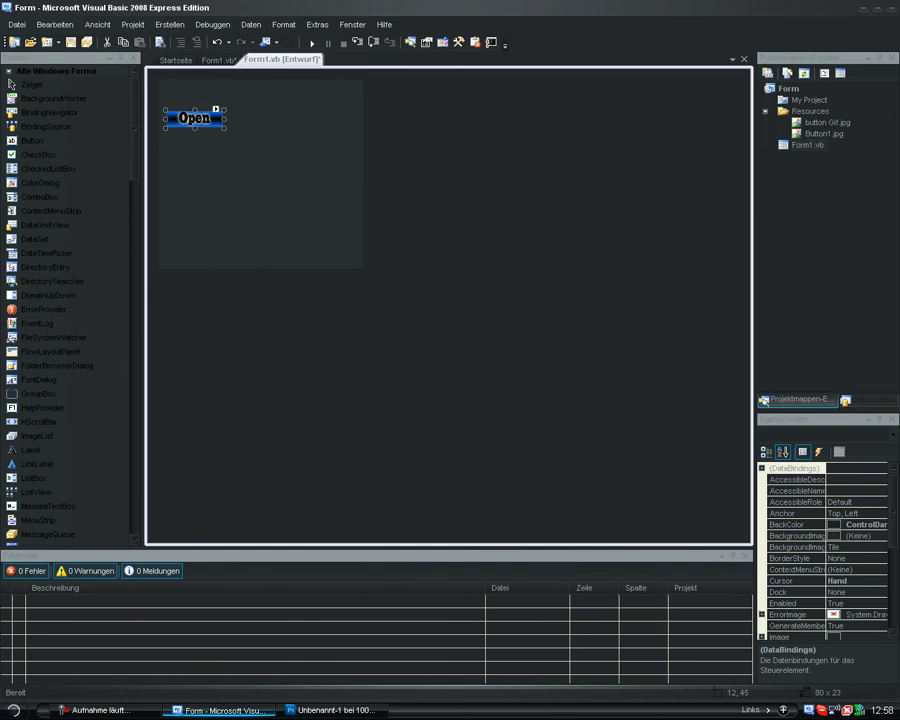
left_click(236, 170)
mouse_move(893, 497)
left_mouse_down()
mouse_move(893, 583)
mouse_move(893, 497)
left_mouse_up()
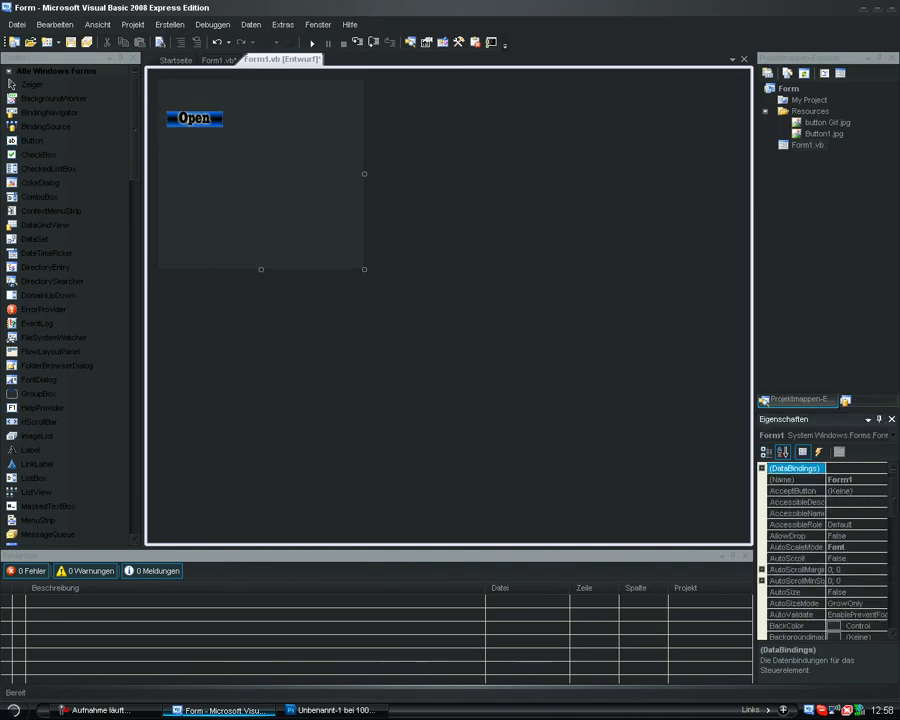
Select the form and copy its Size property value.
left_click(262, 185)
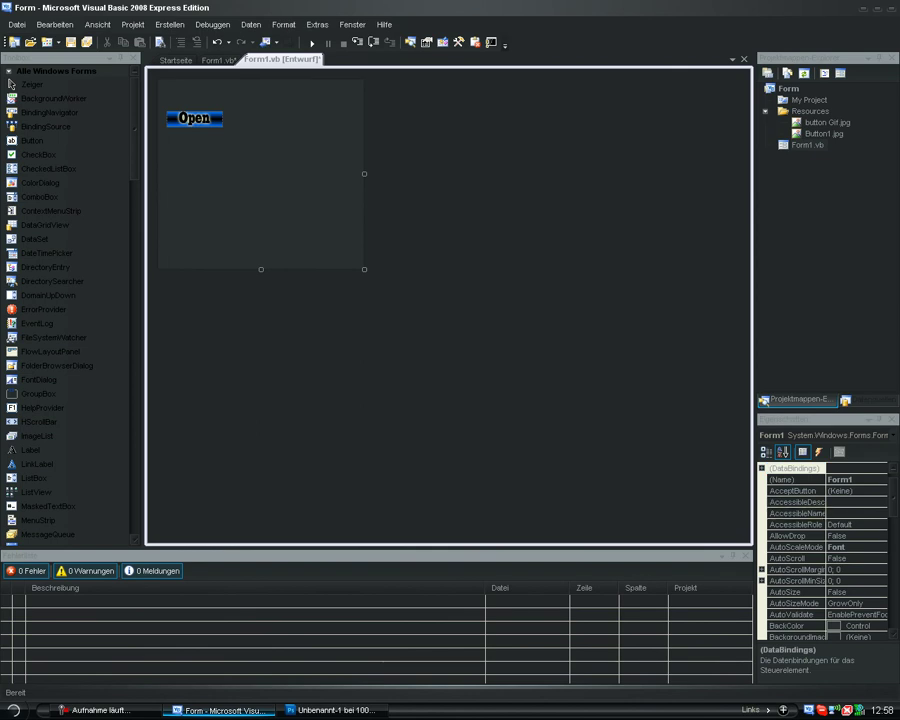
left_click_drag(893, 497, 893, 606)
left_click_drag(861, 547, 829, 547)
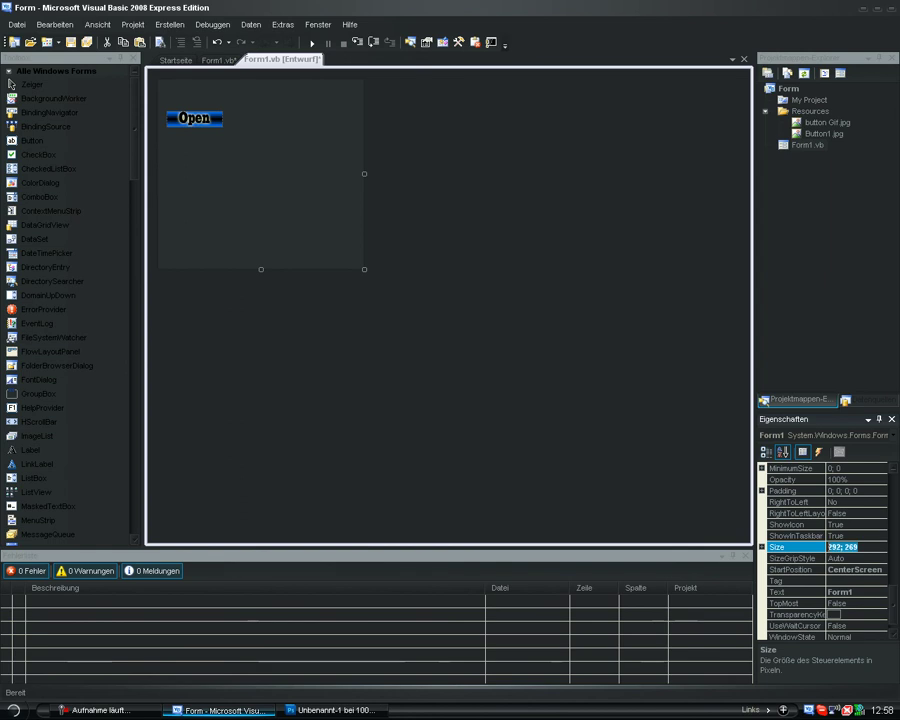
Switch to Photoshop and create a new document 292 pixels wide and 269 pixels high.
left_click(333, 710)
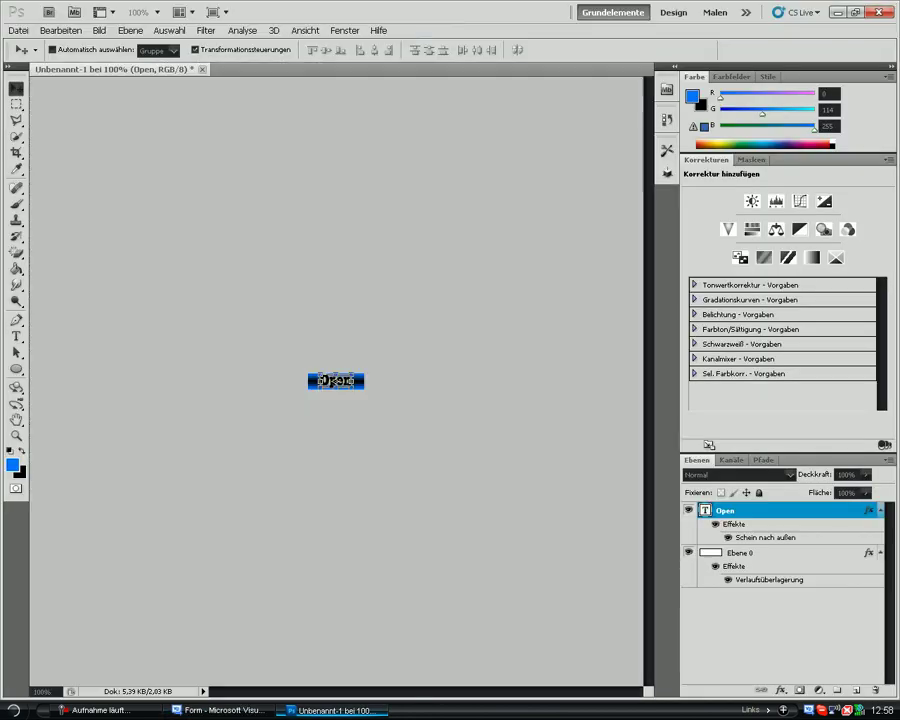
left_click(18, 31)
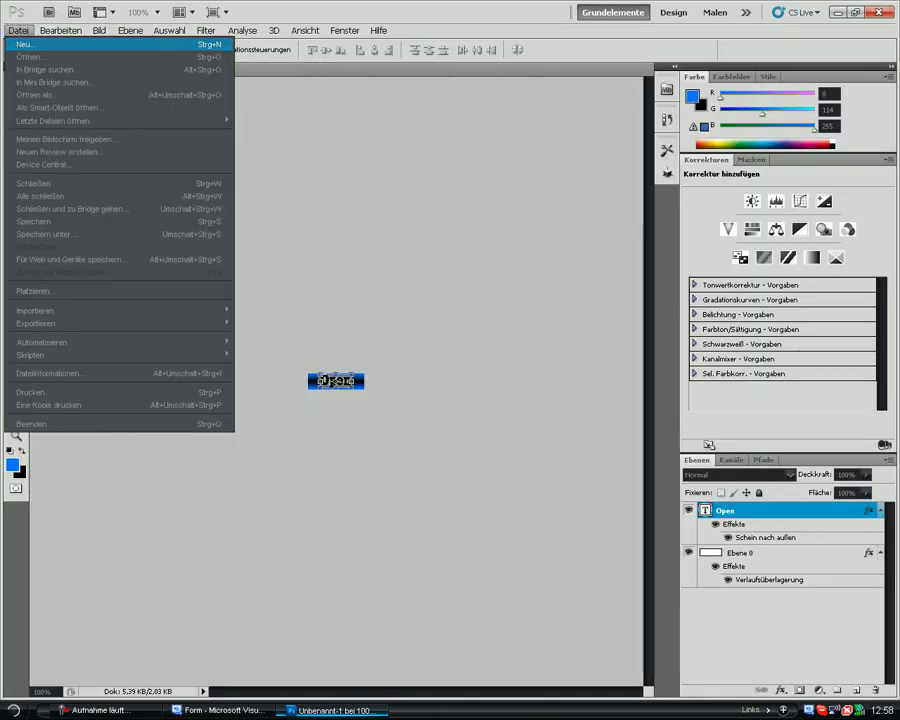
left_click(27, 44)
key("Tab")
type("292; 269")
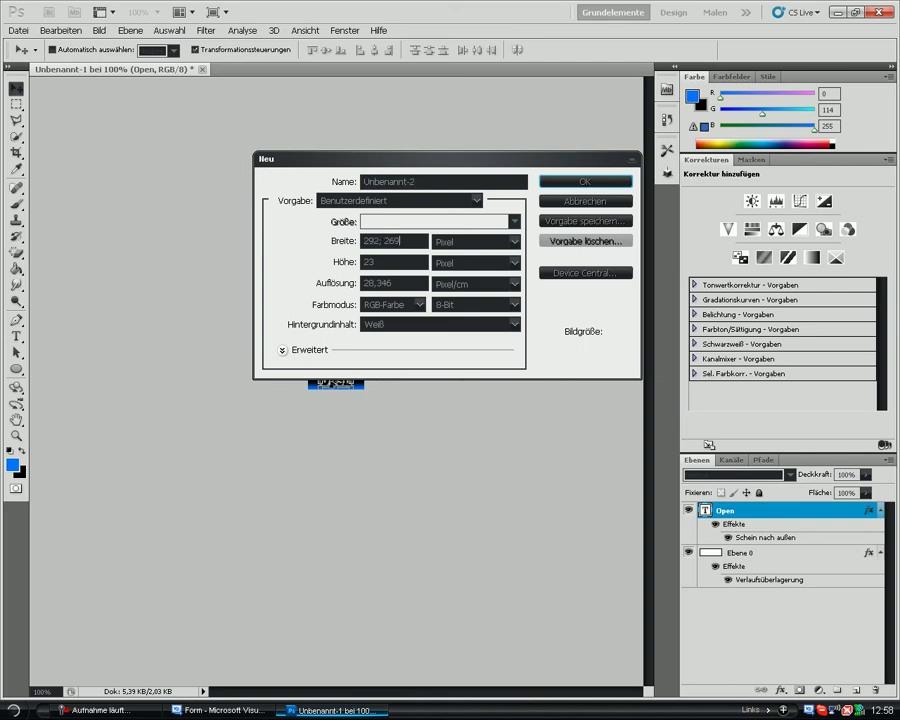
key("BackSpace")
key("BackSpace")
key("BackSpace")
type("292; 269")
key("BackSpace")
key("BackSpace")
key("BackSpace")
key("BackSpace")
key("Tab")
type("292; 269")
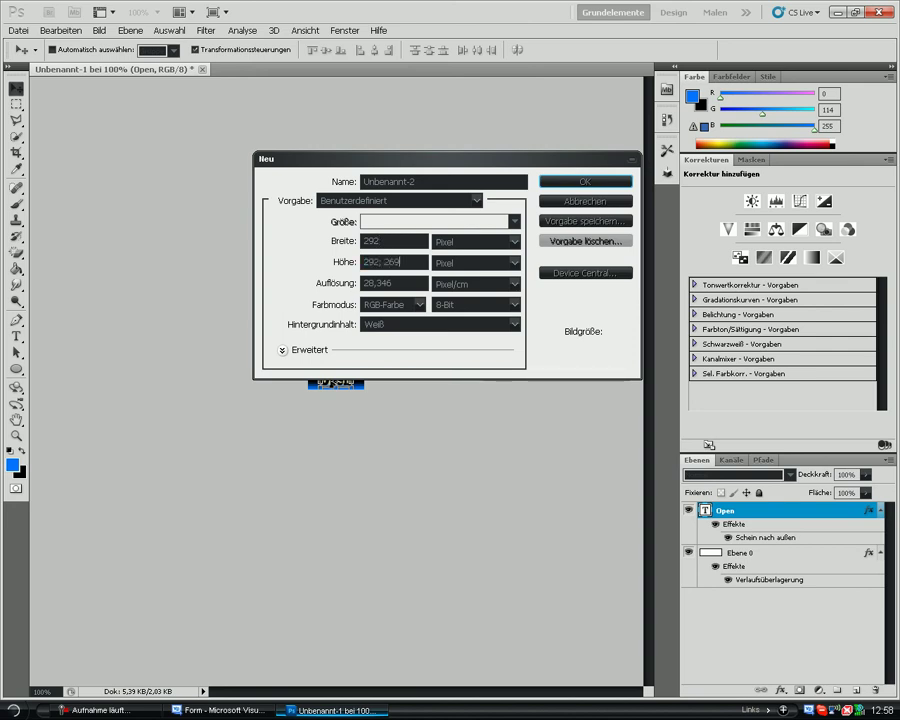
double_click(372, 262)
key("BackSpace")
key("Return")
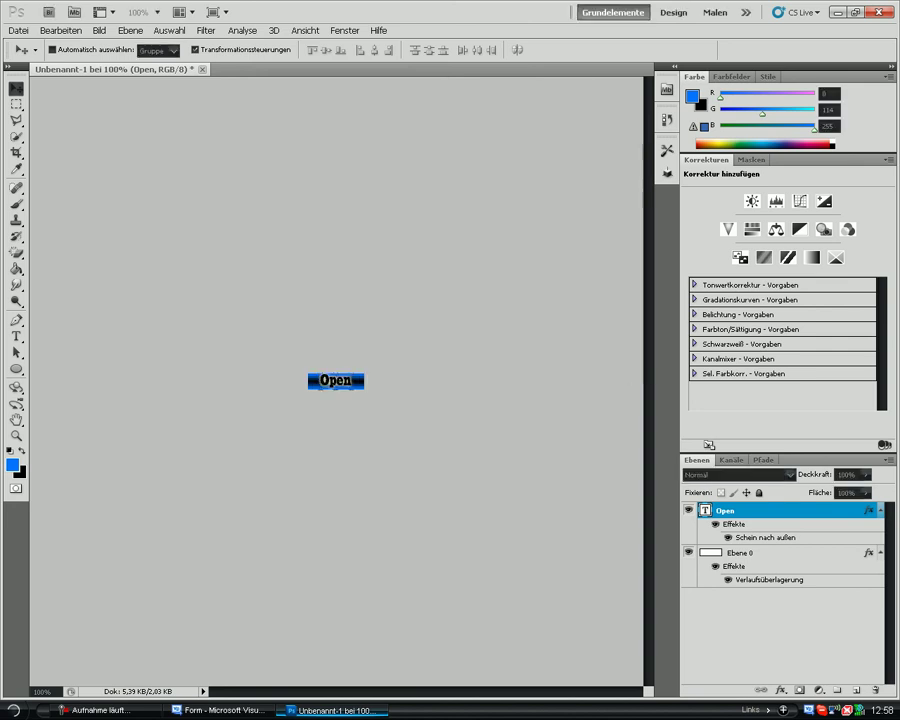
Draw a blue rectangle across the top edge of the canvas and nudge it slightly downward.
key("u")
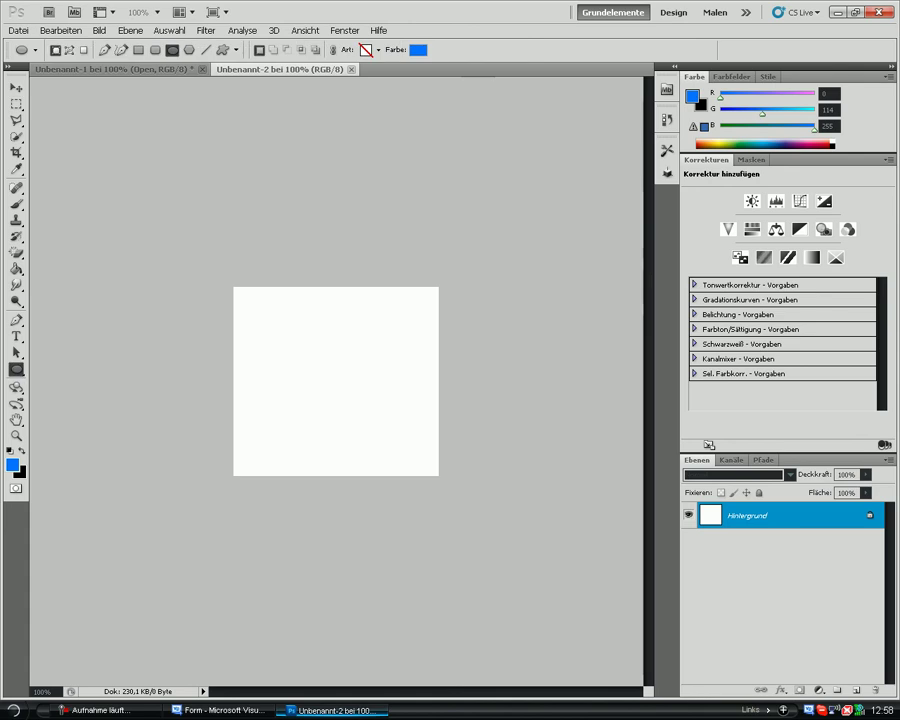
right_click(16, 369)
left_click(80, 371)
left_click_drag(206, 272, 466, 315)
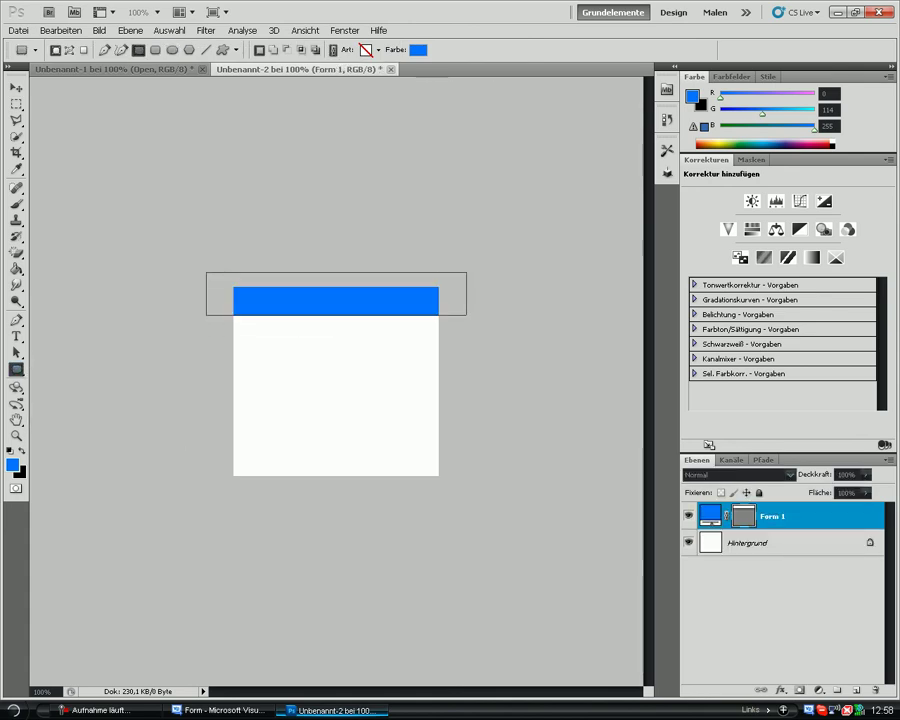
key("v")
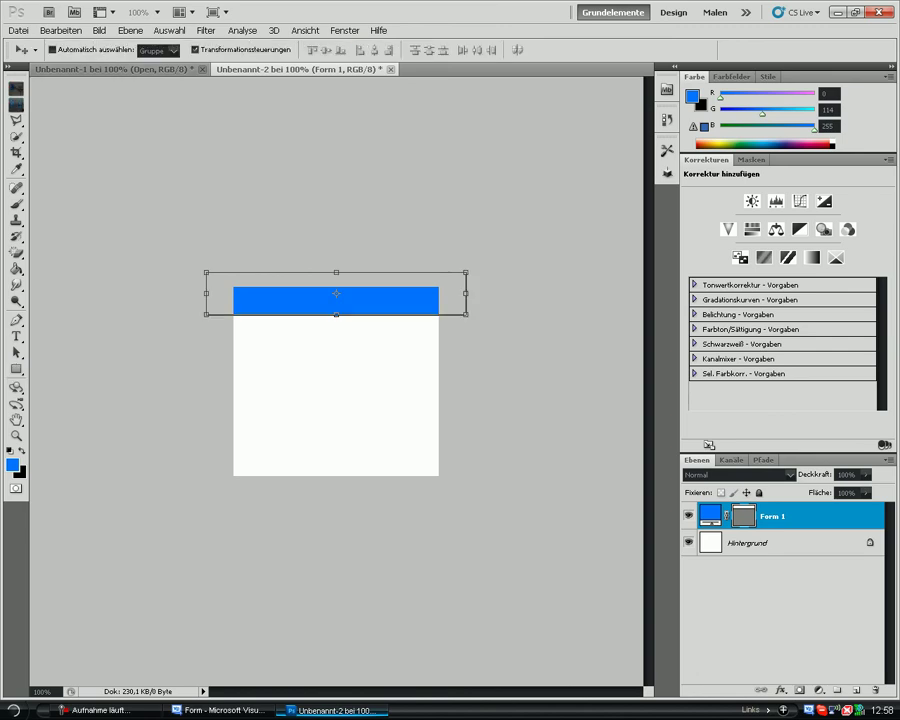
key("Down")
key("Down")
key("Down")
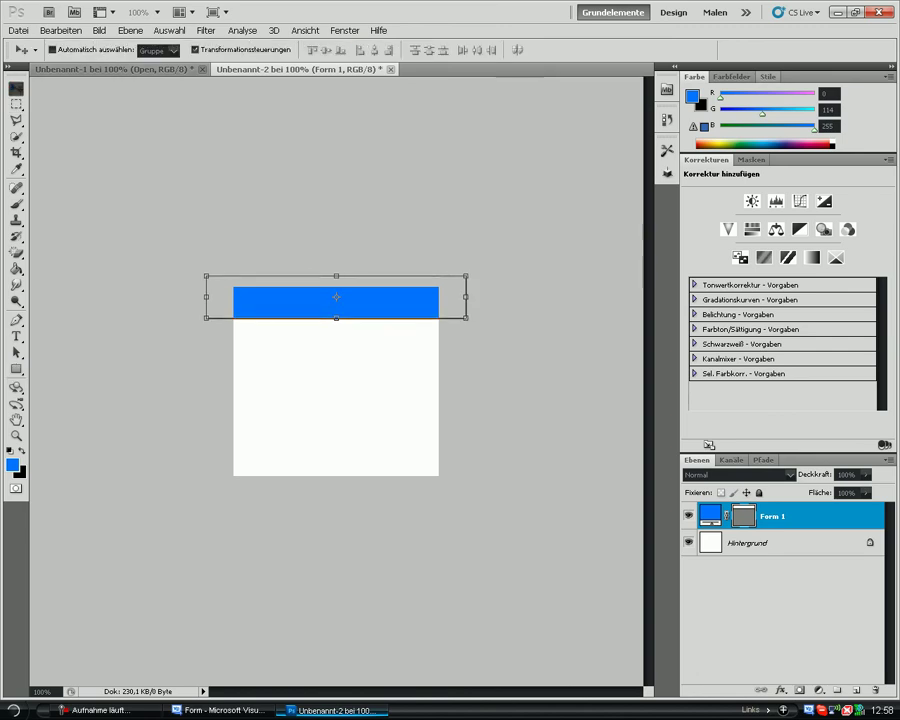
Add Abgeflachte Kante und Relief to the blue rectangle's layer with a Struktur using the black-and-white streaked pattern.
right_click(784, 510)
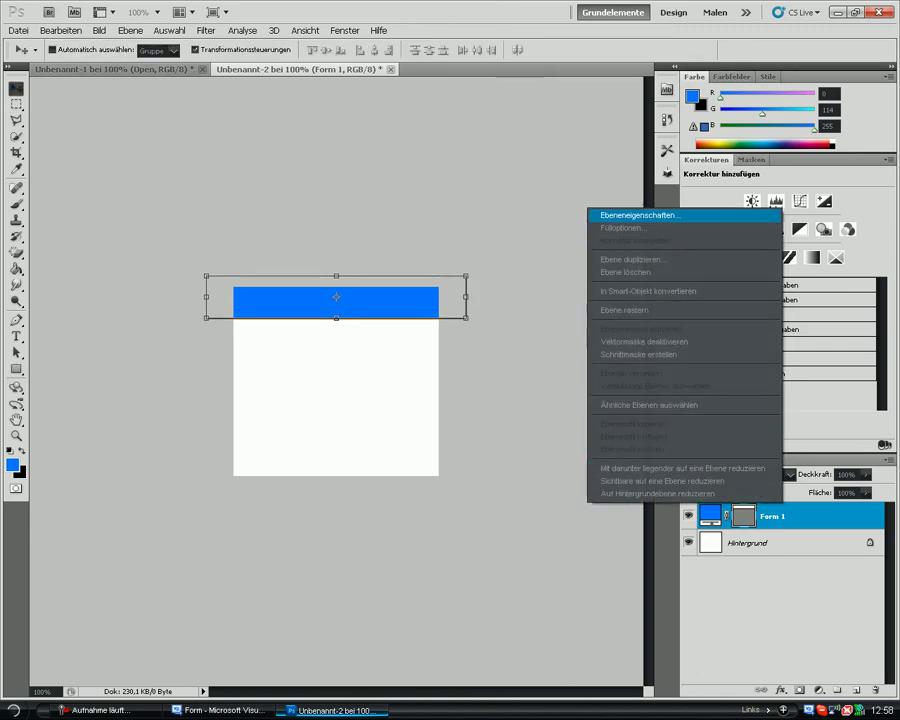
left_click(624, 228)
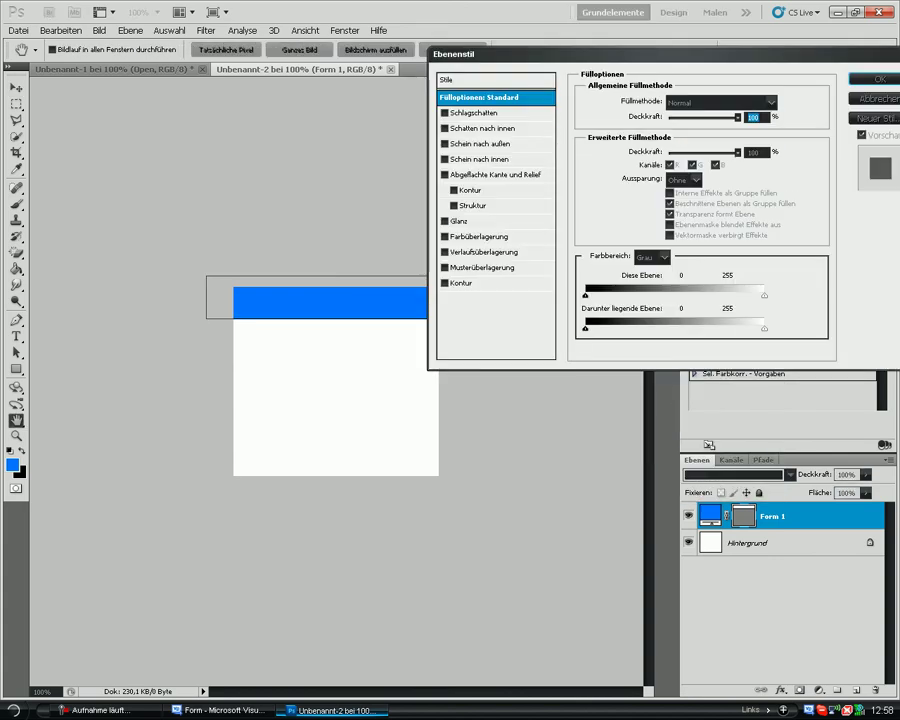
left_click_drag(470, 53, 550, 96)
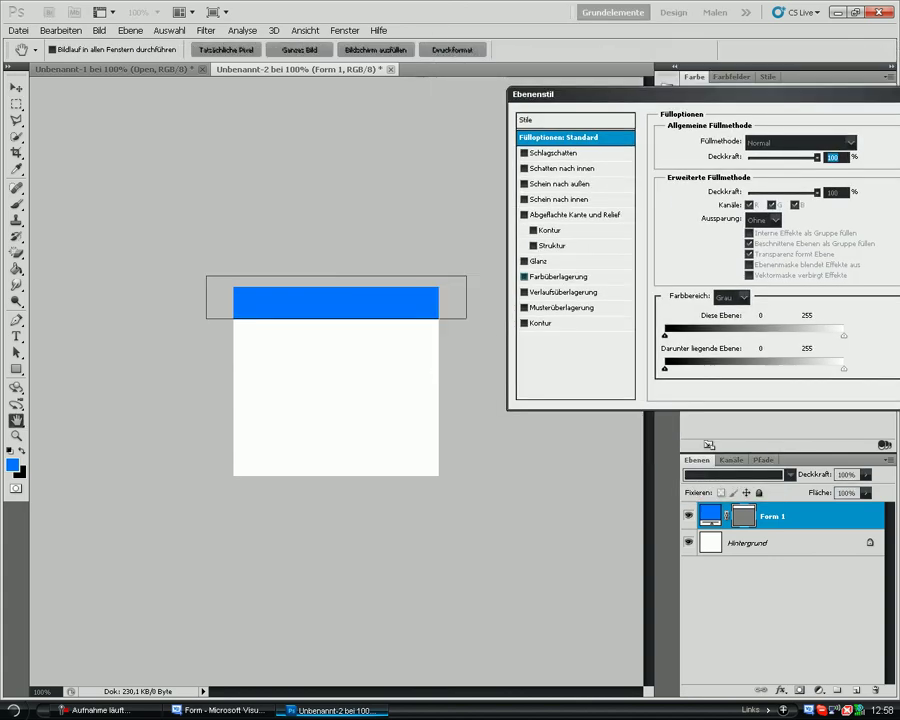
left_click(553, 245)
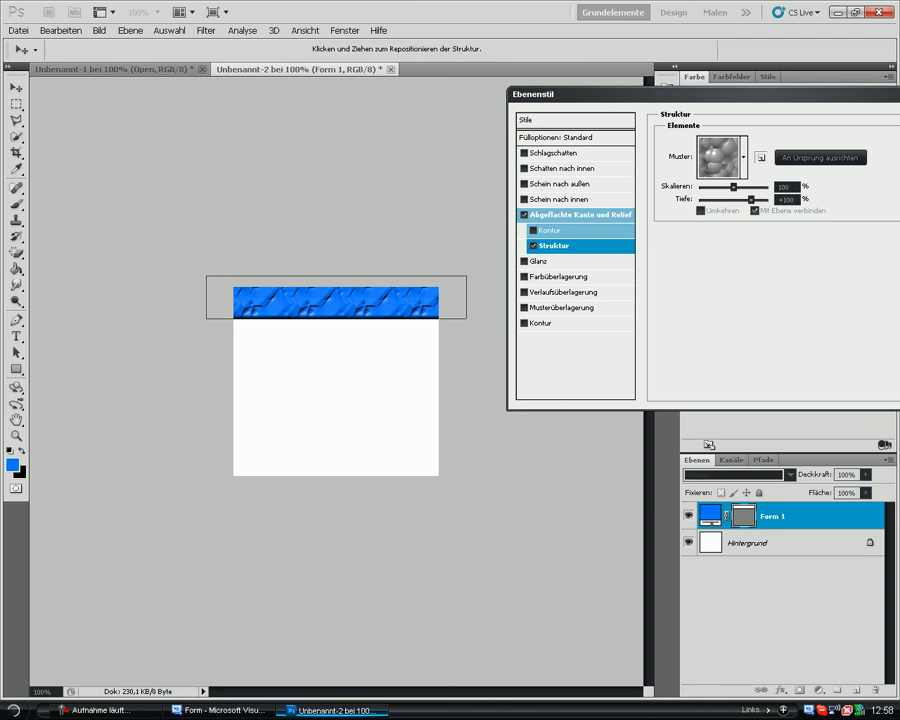
left_click(744, 157)
double_click(765, 200)
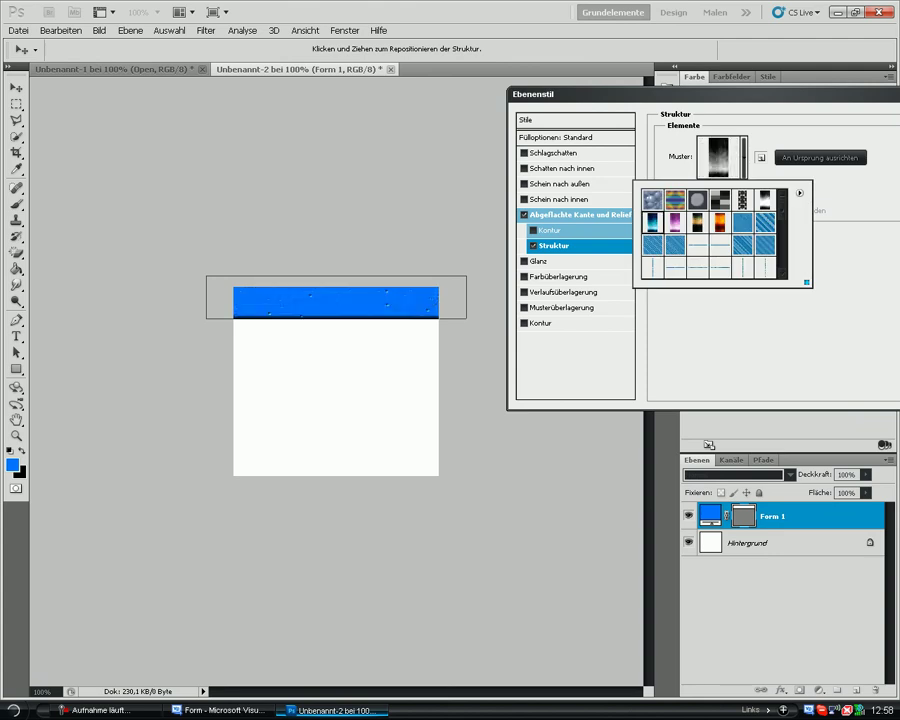
Add a Glanz effect and a black-to-white Verlaufsüberlagerung with 87% opacity and 74% scale to the rectangle.
left_click(540, 261)
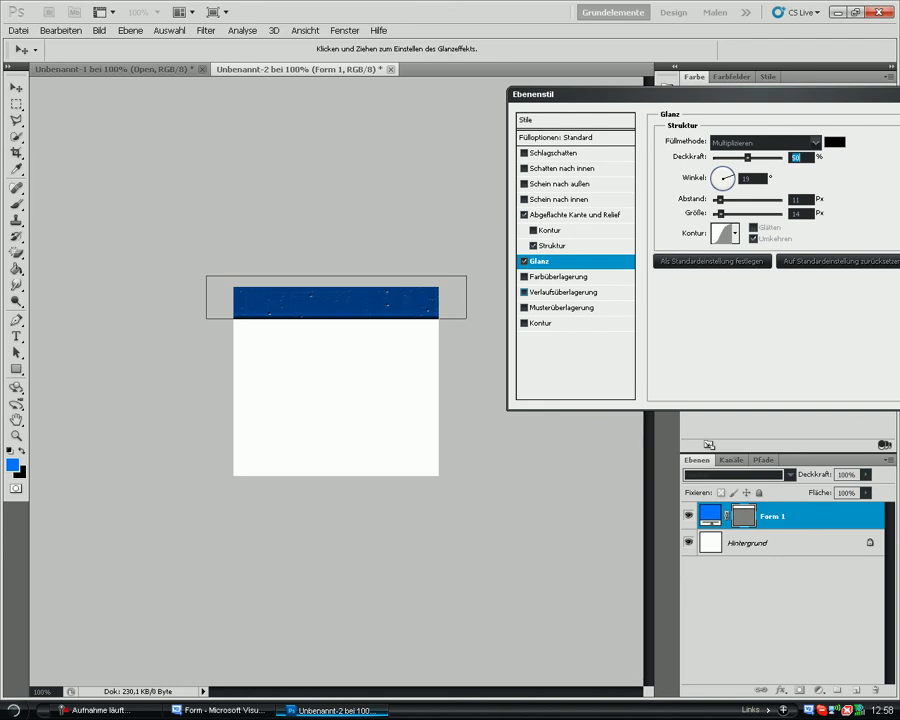
left_click(564, 292)
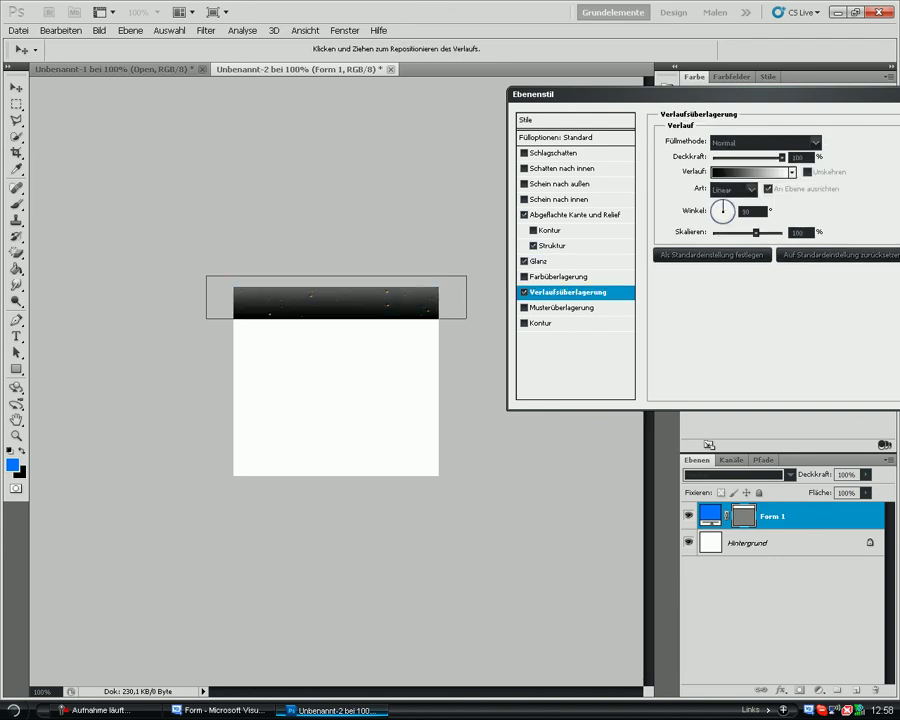
left_click_drag(782, 158, 779, 158)
key("Down")
key("Down")
key("Down")
key("Down")
key("Down")
key("Down")
key("Down")
key("Down")
key("Down")
left_click_drag(756, 233, 750, 233)
key("Down")
key("Down")
key("Down")
key("Down")
key("Down")
key("Down")
key("Down")
key("Down")
key("Down")
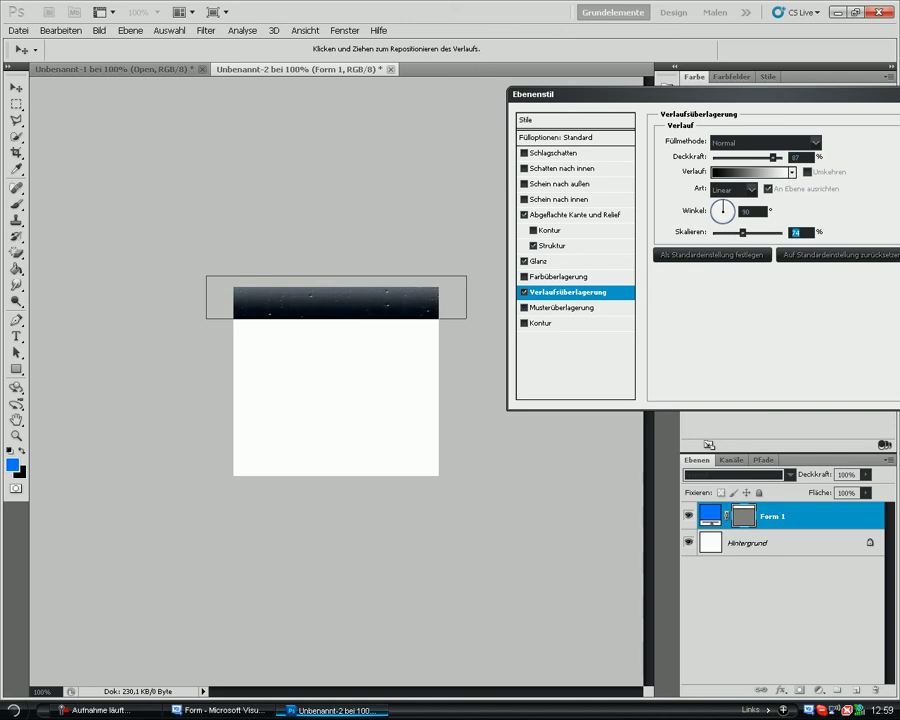
Try a Kontur on the rectangle, replace it with a default Schlagschatten, and apply the layer style.
left_click(541, 323)
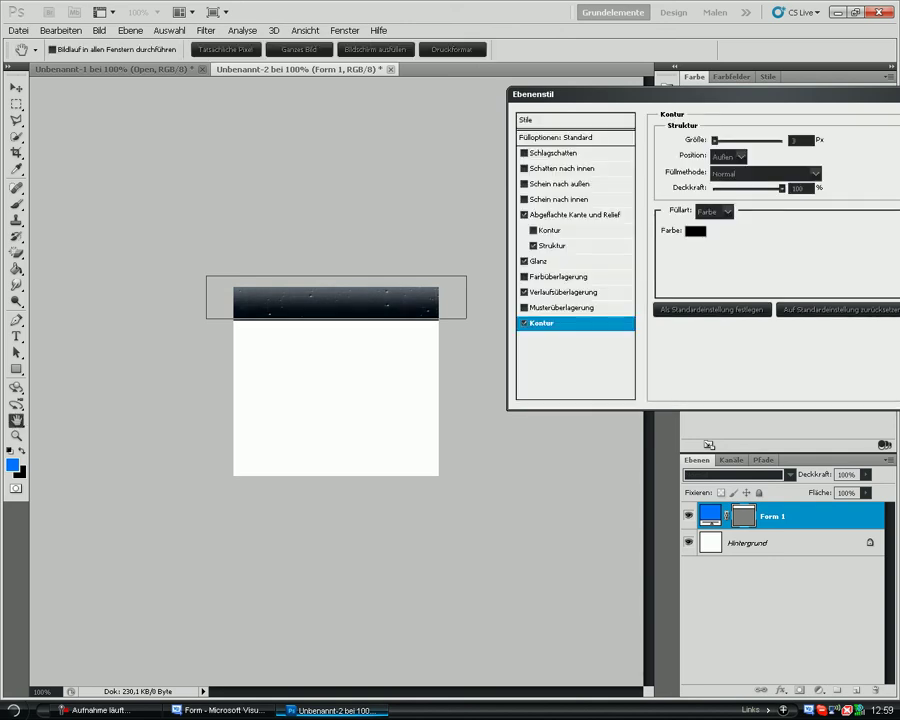
left_click(524, 323)
left_click(550, 153)
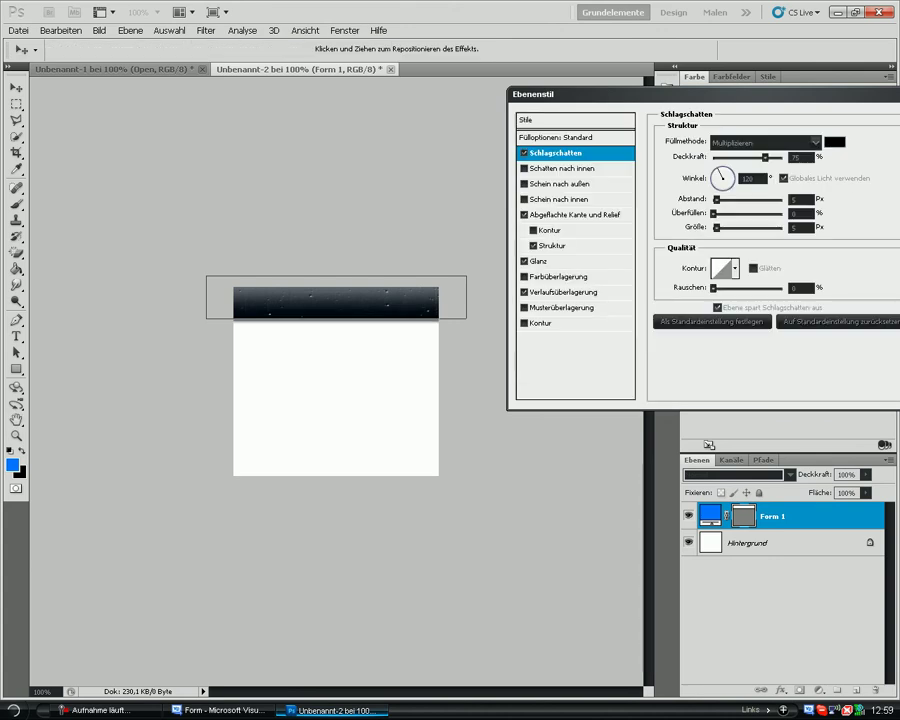
left_click_drag(620, 94, 458, 88)
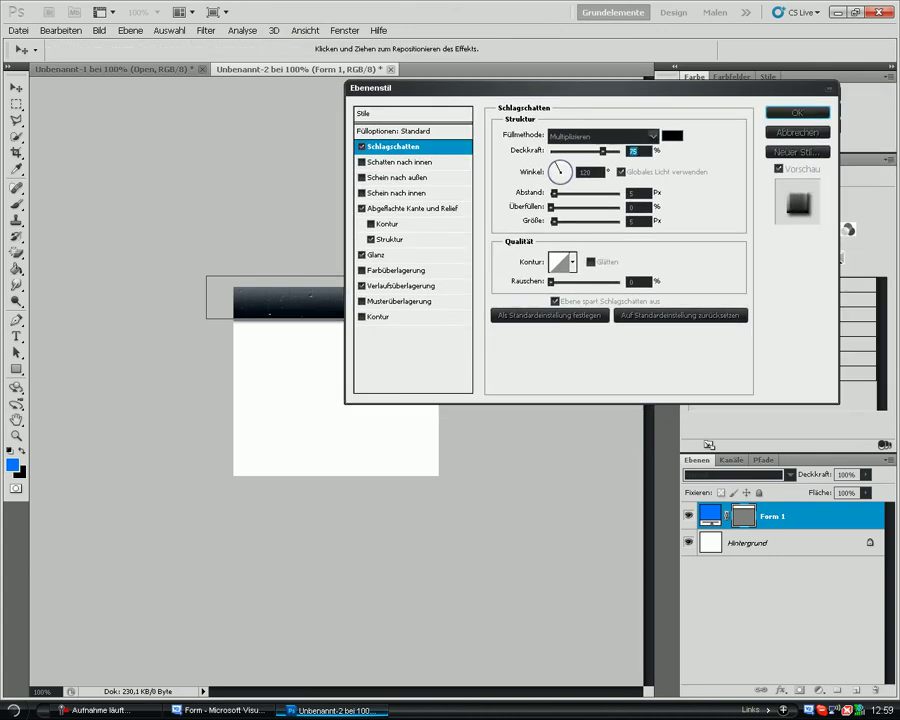
key("Return")
Convert the locked Hintergrund layer into a normal layer named Ebene 0.
left_click(748, 609)
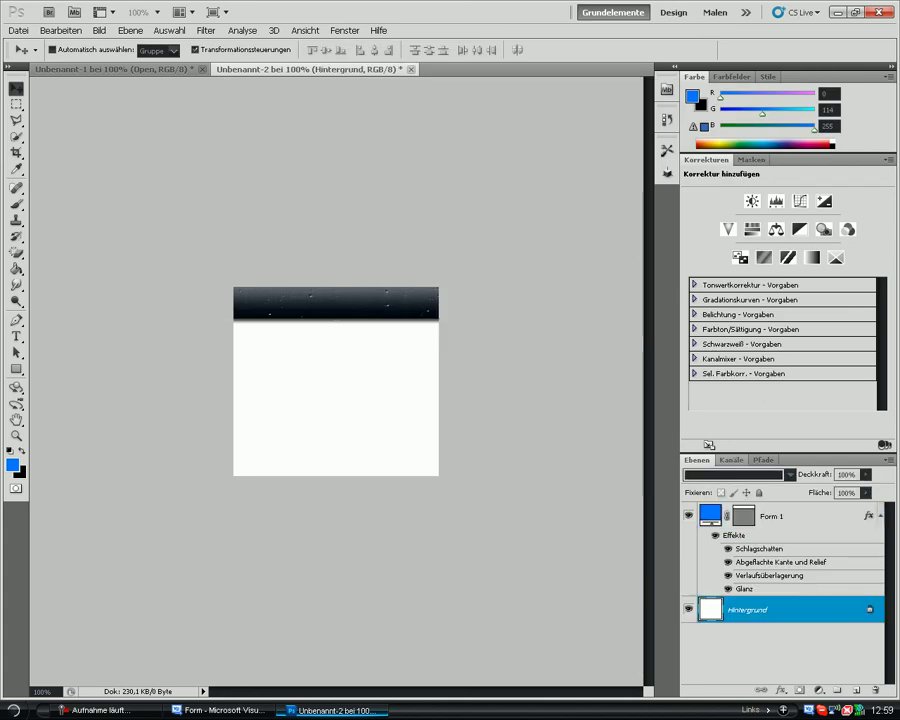
right_click(748, 609)
left_click(655, 506)
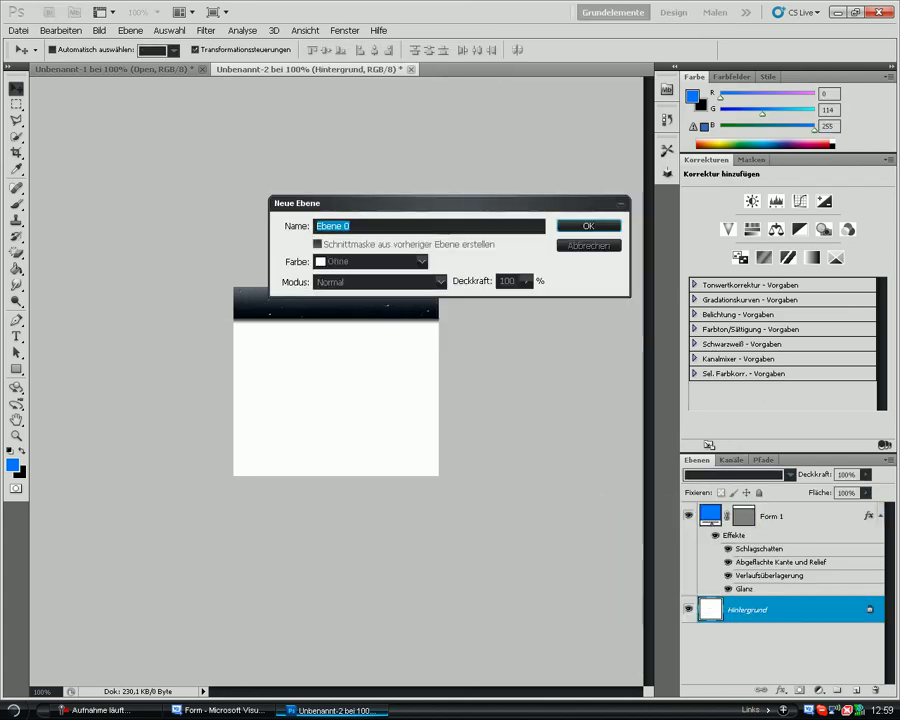
key("Return")
Apply a Musterüberlagerung with the dark blue and cyan streaked pattern to Ebene 0.
right_click(760, 600)
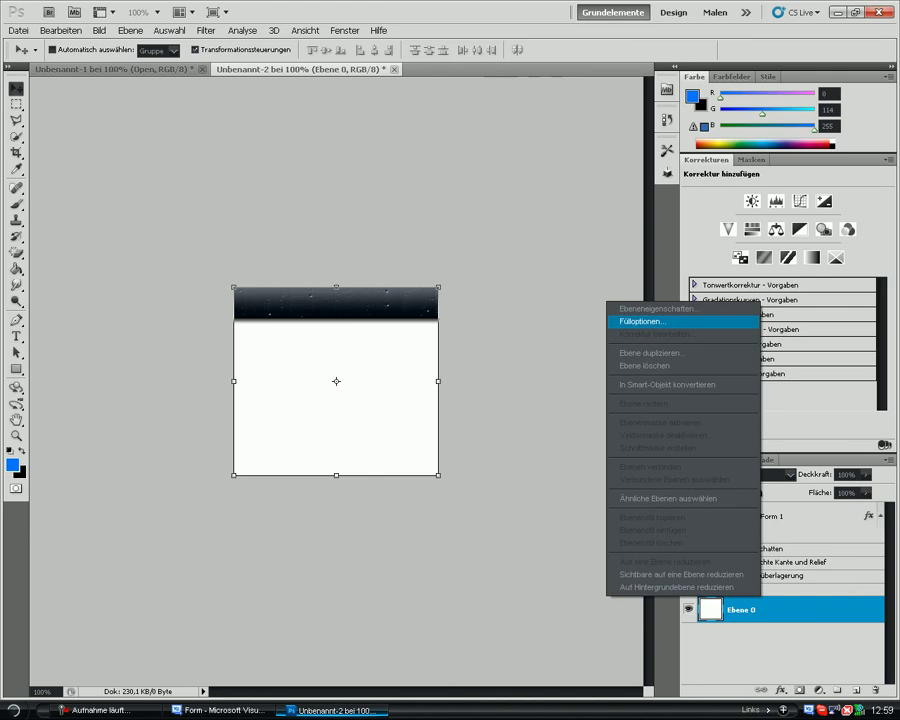
left_click(640, 318)
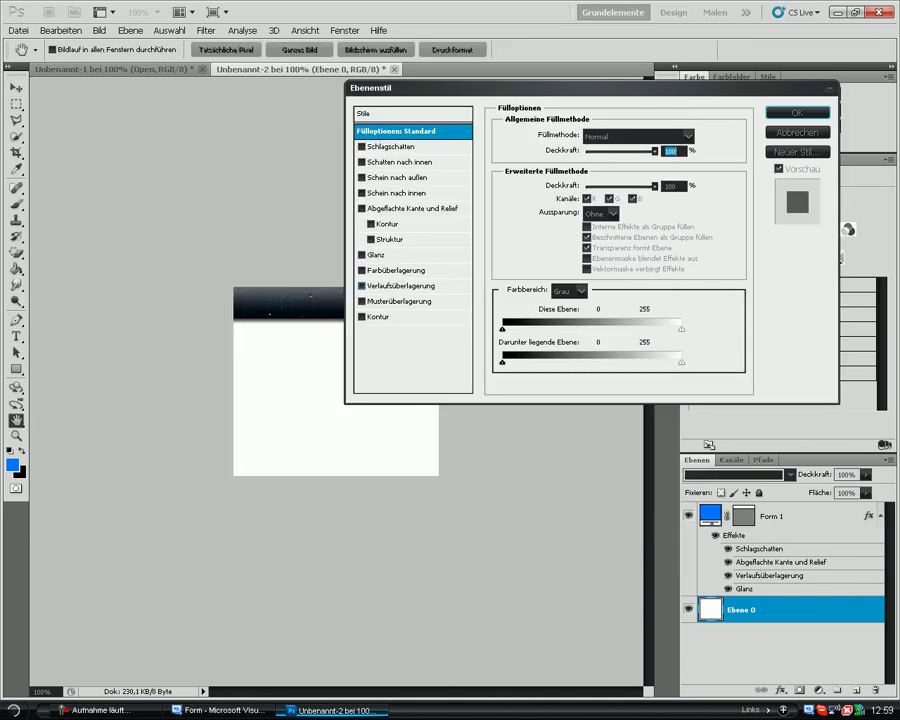
left_click(400, 301)
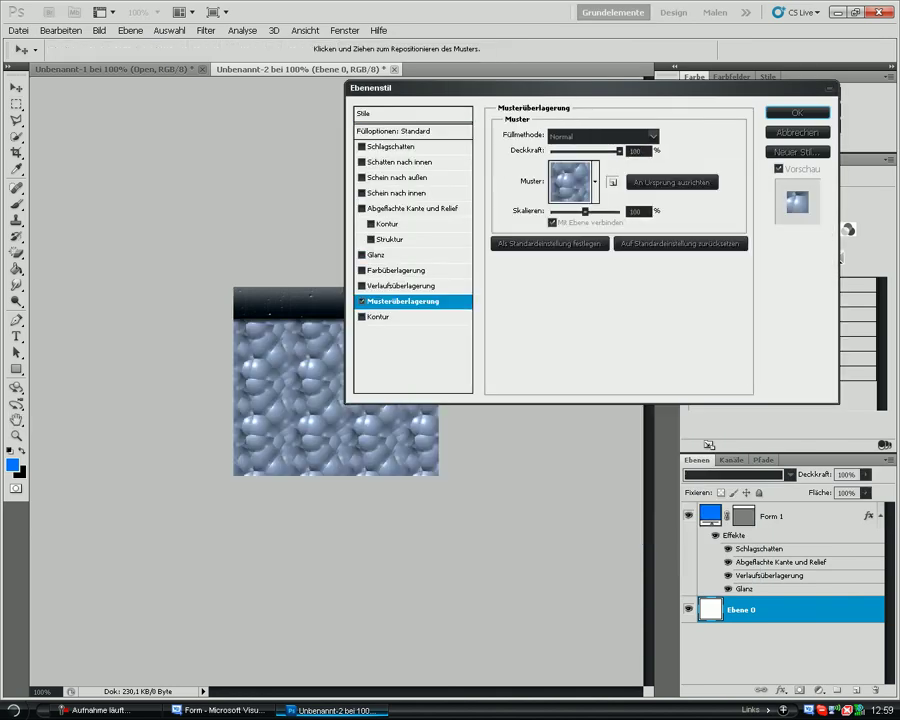
left_click(596, 176)
left_click(504, 247)
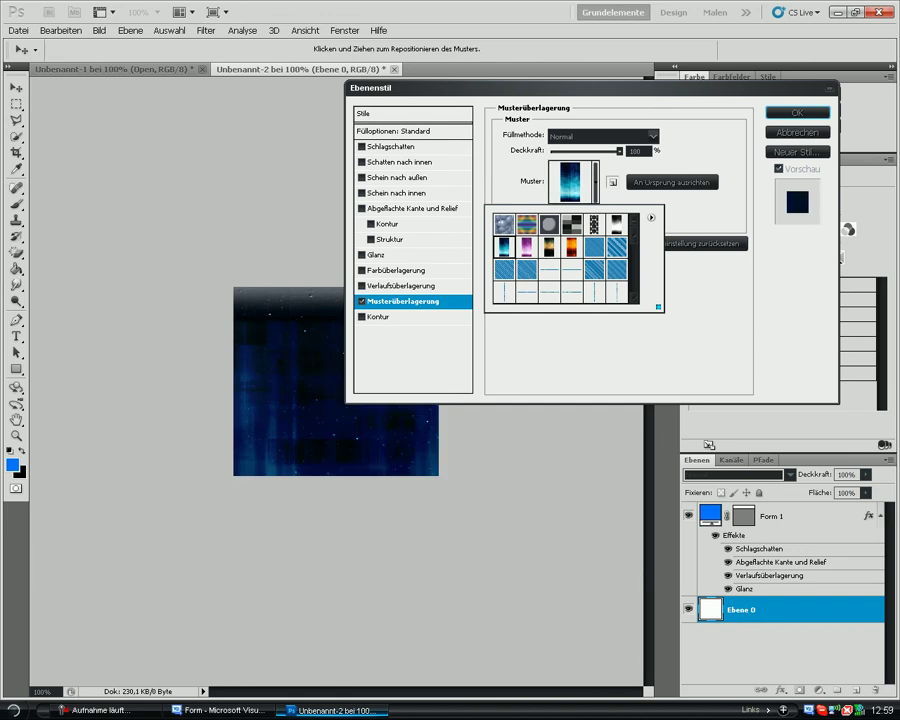
left_click(620, 350)
key("Return")
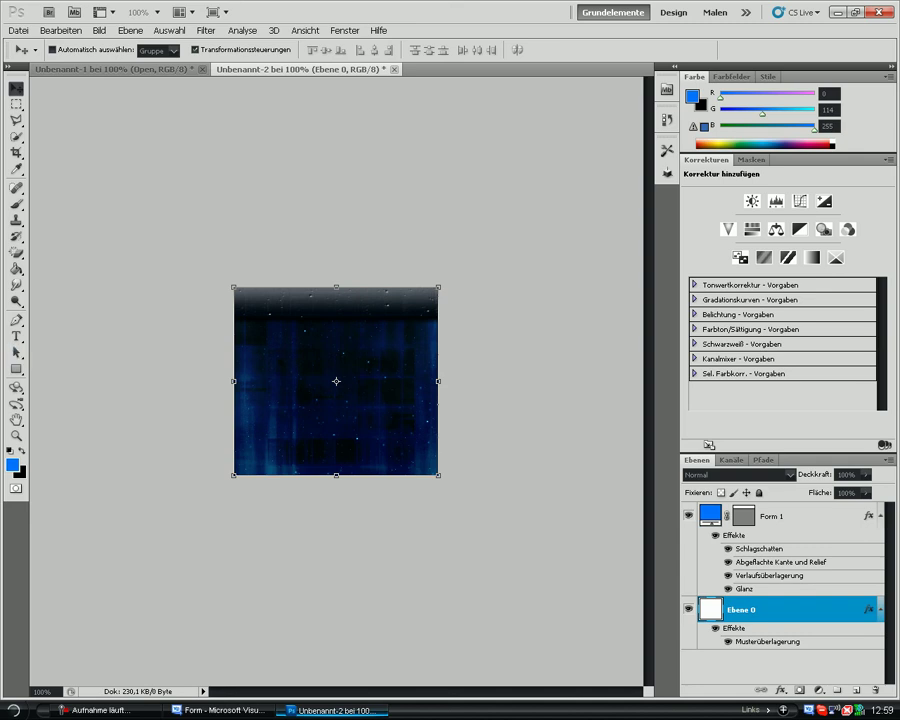
Place an empty text layer on the dark title bar and reselect Ebene 0.
left_click(16, 336)
left_click(265, 306)
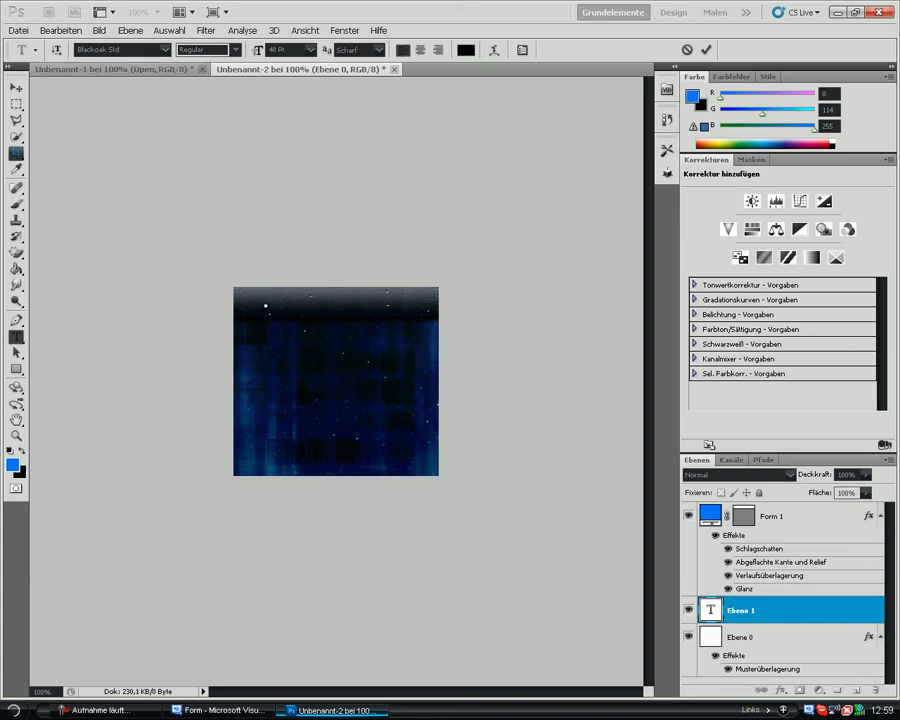
left_click(594, 637)
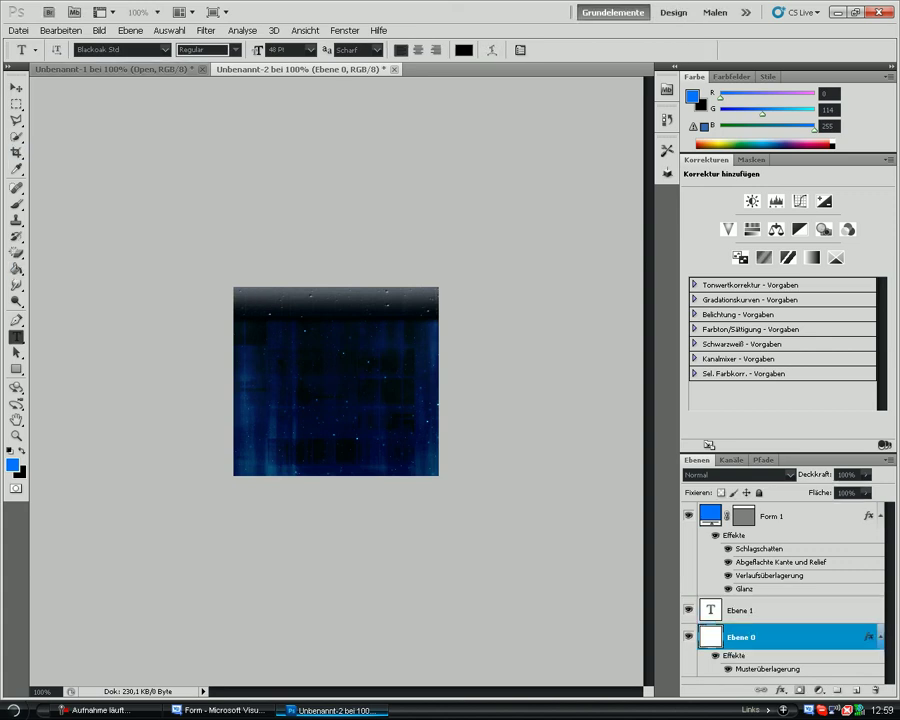
Reopen the Musterüberlagerung settings of Ebene 0 and look through the available patterns.
right_click(594, 637)
left_click(625, 362)
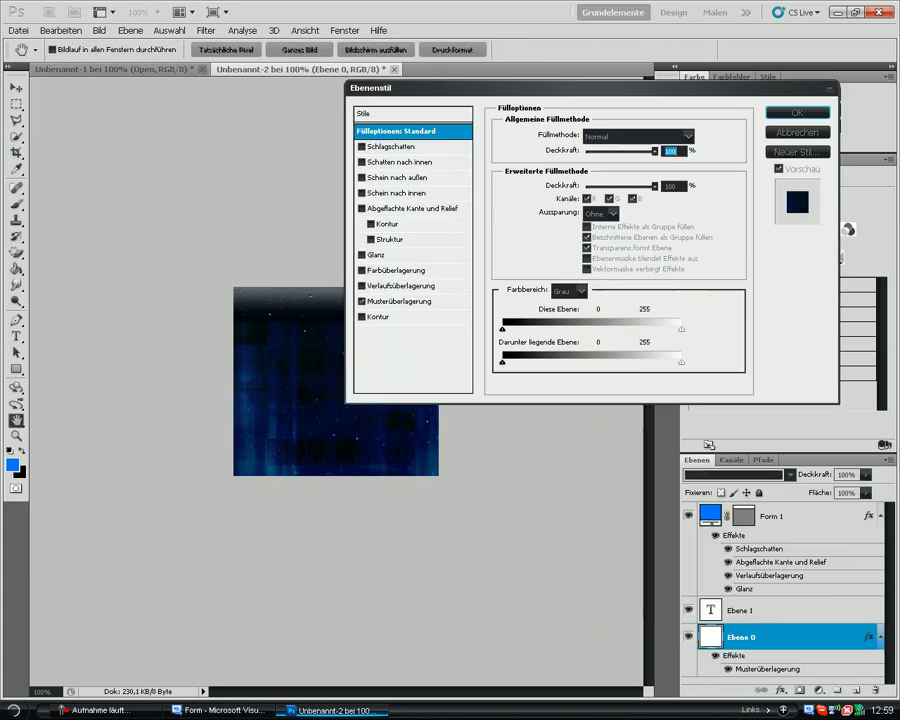
left_click(402, 301)
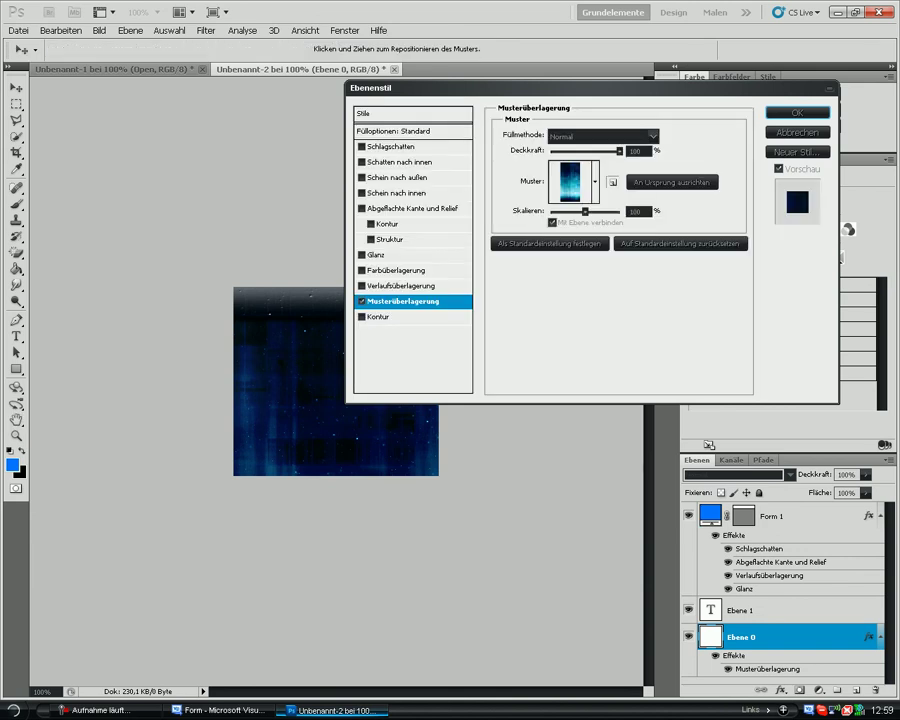
left_click(595, 181)
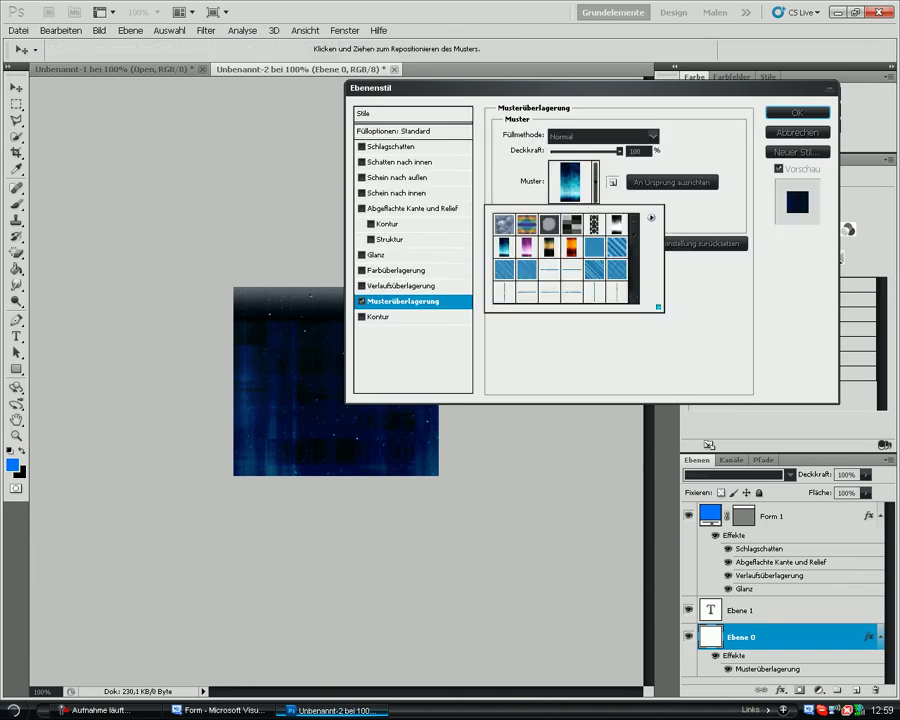
left_click(651, 217)
key("Escape")
key("Return")
key("Return")
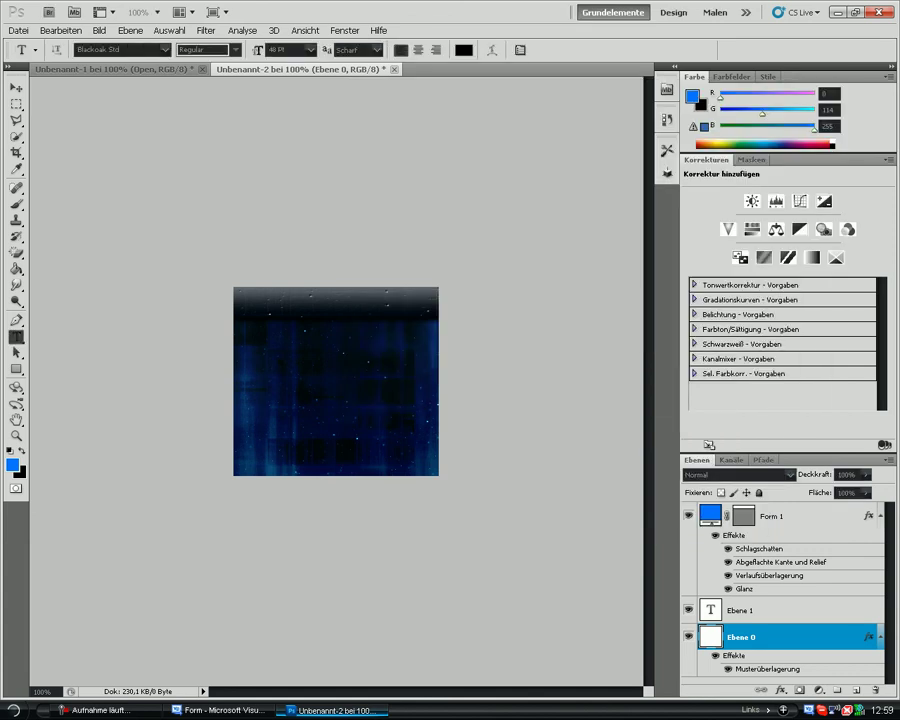
Add a text layer reading "Form" on the dark title bar in Blackoak Std, 48 Pt.
left_click(267, 302)
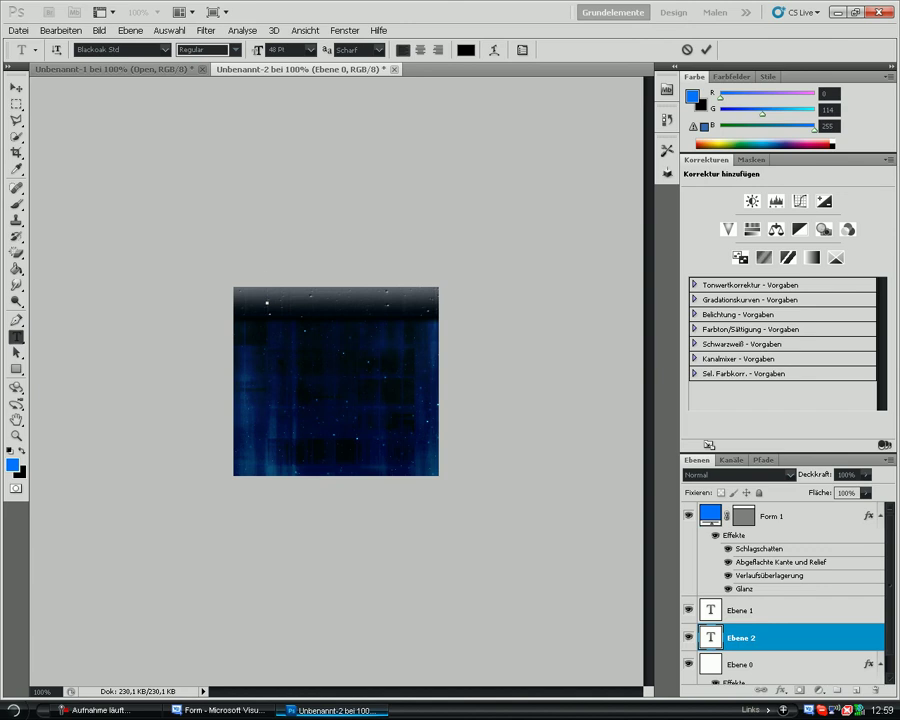
type("sfda")
key("BackSpace")
key("BackSpace")
key("BackSpace")
key("BackSpace")
type("Form")
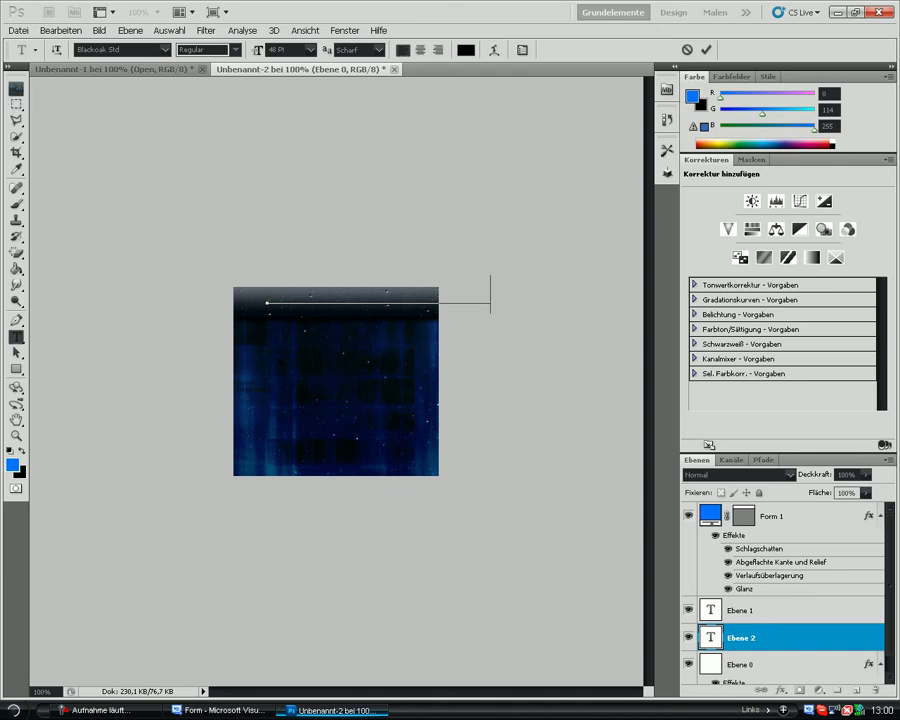
left_click(16, 88)
key("Left")
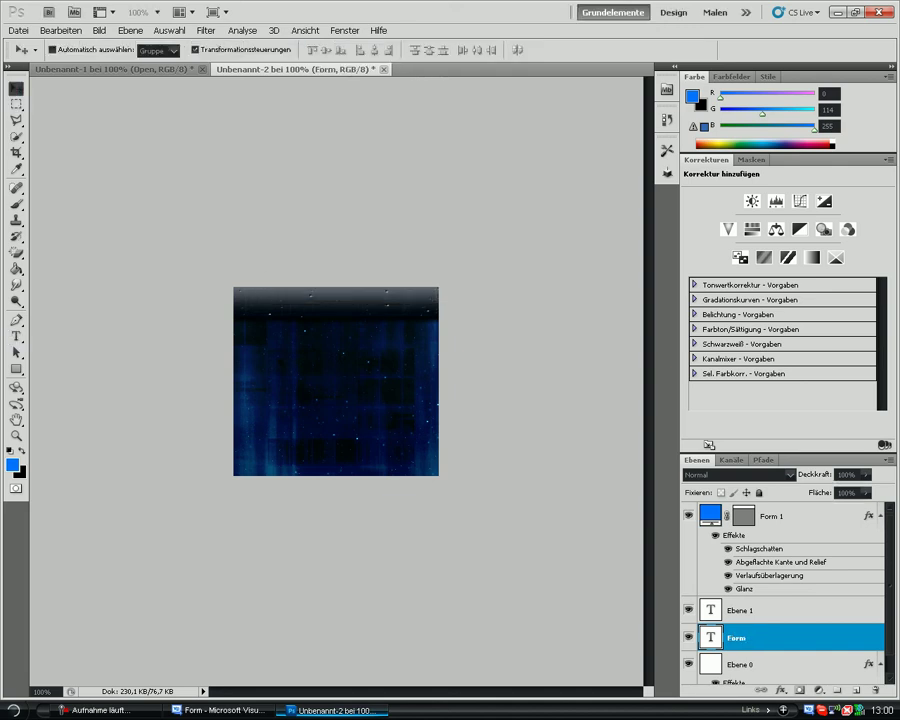
Scale the Form text to about 65% width and 57% height and centre it on the title bar.
key("ctrl+h")
key("ctrl+h")
key("ctrl+h")
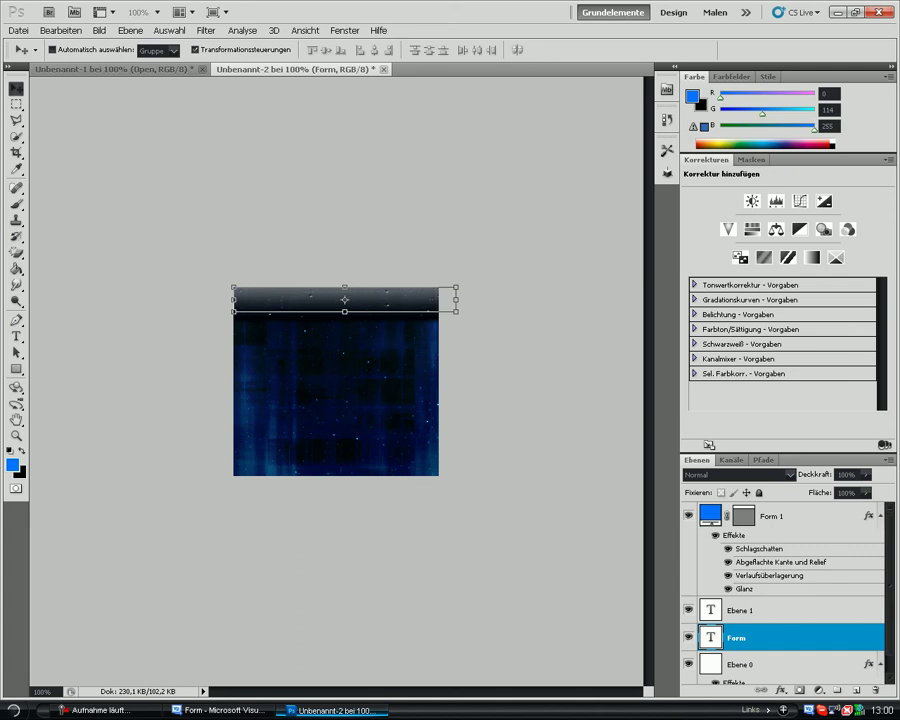
left_click_drag(456, 300, 378, 301)
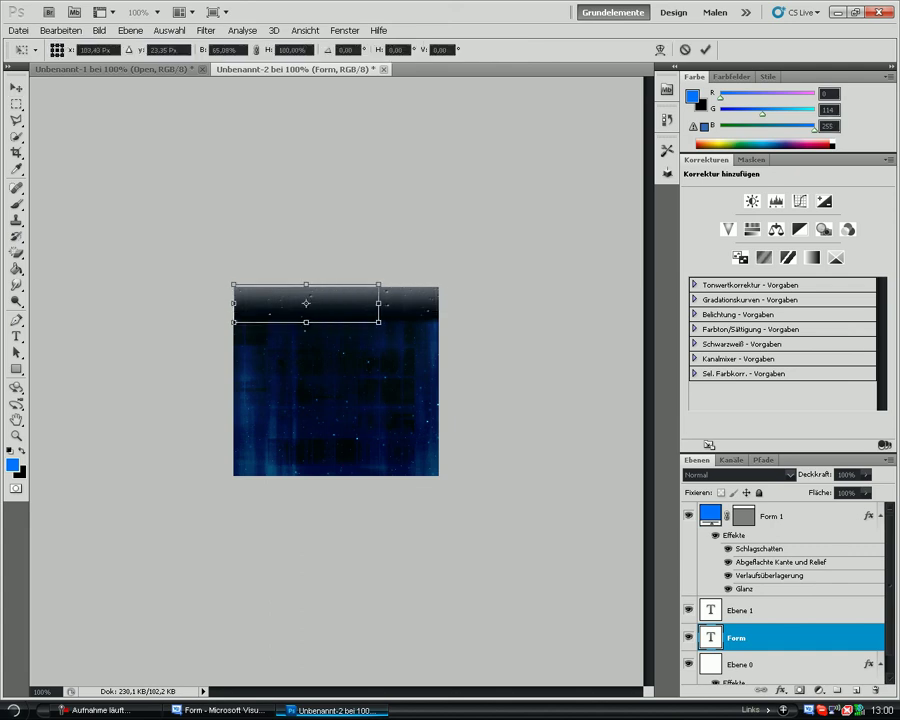
left_click_drag(306, 321, 342, 310)
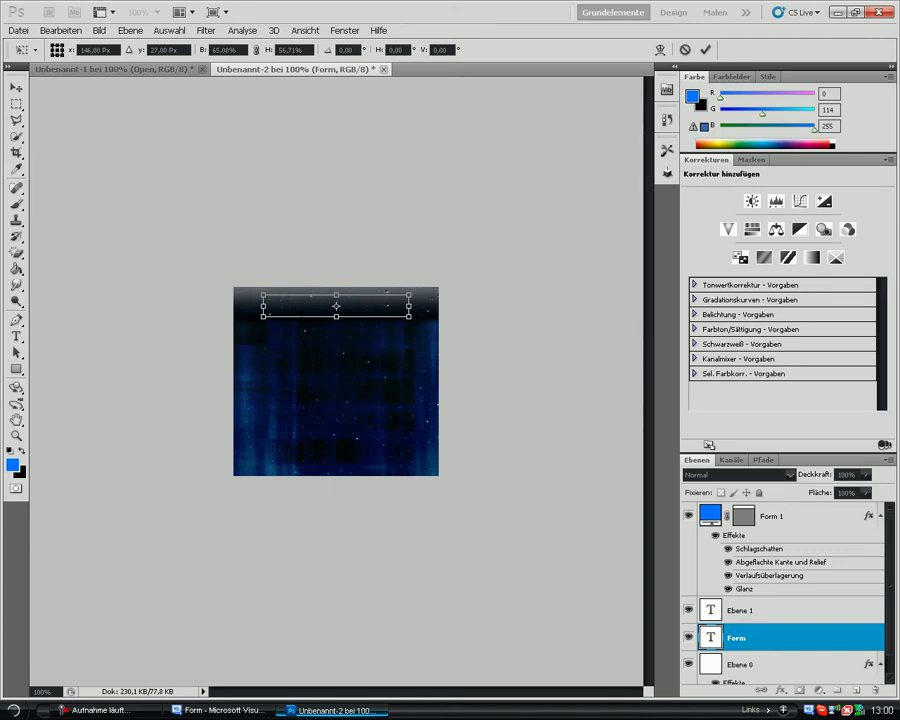
key("Up")
key("Up")
key("Up")
key("Up")
key("Up")
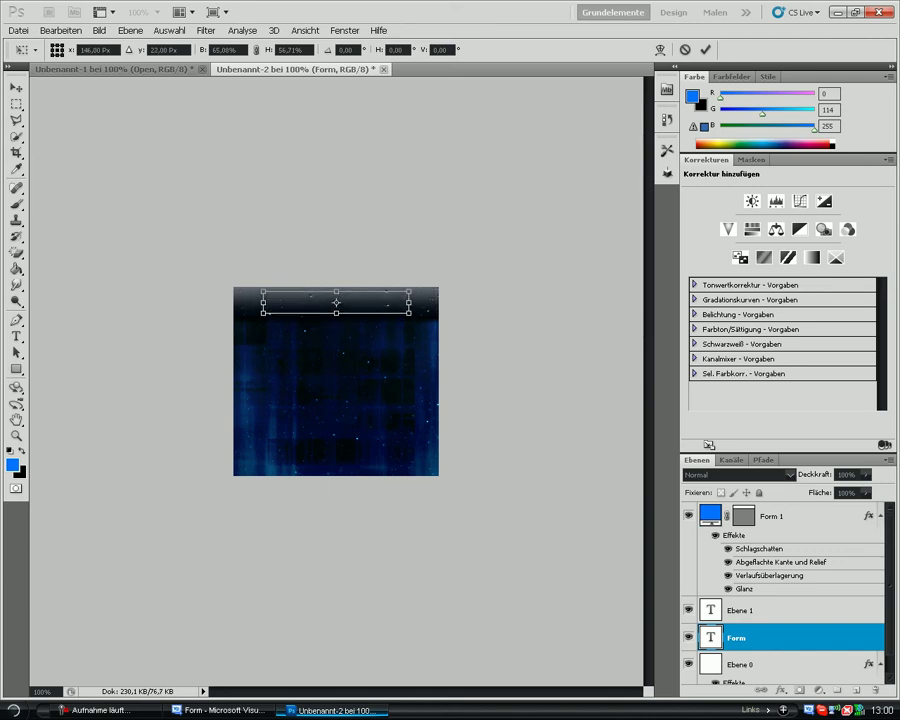
left_click(706, 50)
Move the Form text layer above Form 1 to the front of the layer stack.
left_click(785, 516)
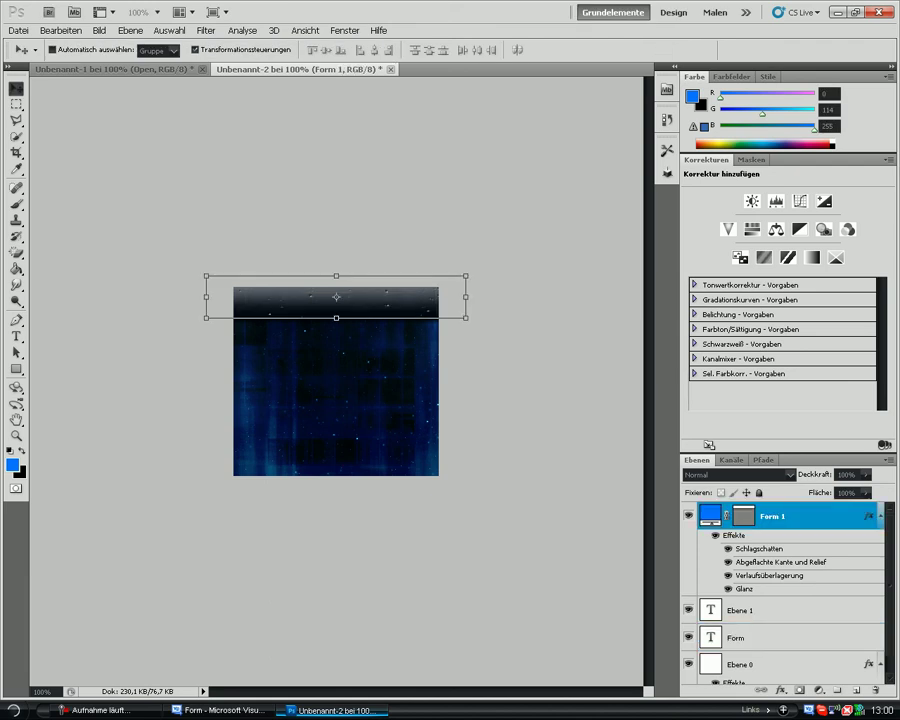
key("alt+bracketleft")
key("alt+bracketleft")
key("alt+bracketleft")
key("alt+bracketright")
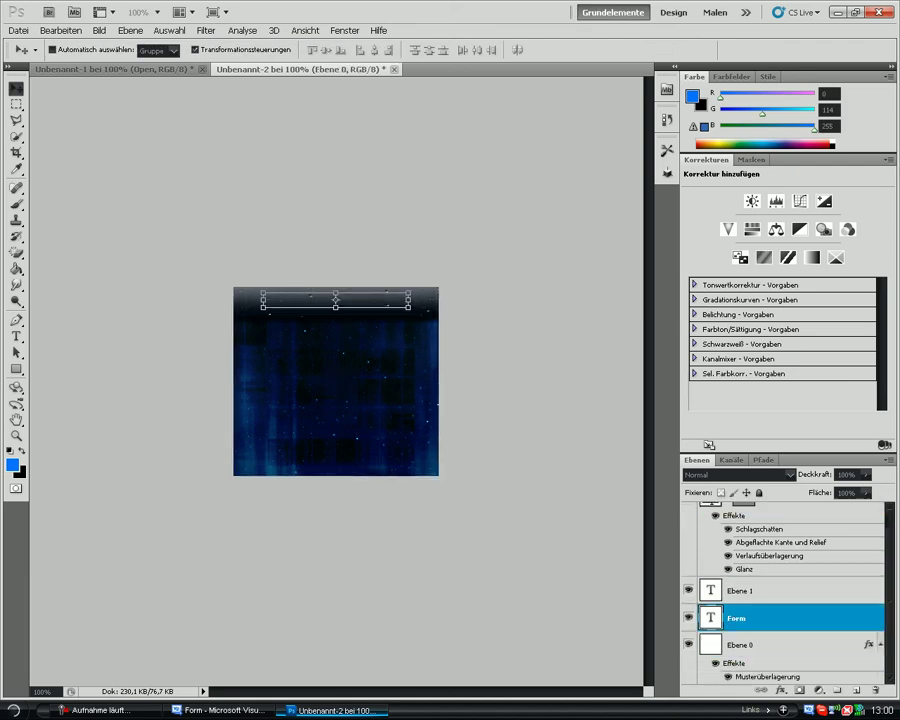
key("ctrl+shift+bracketright")
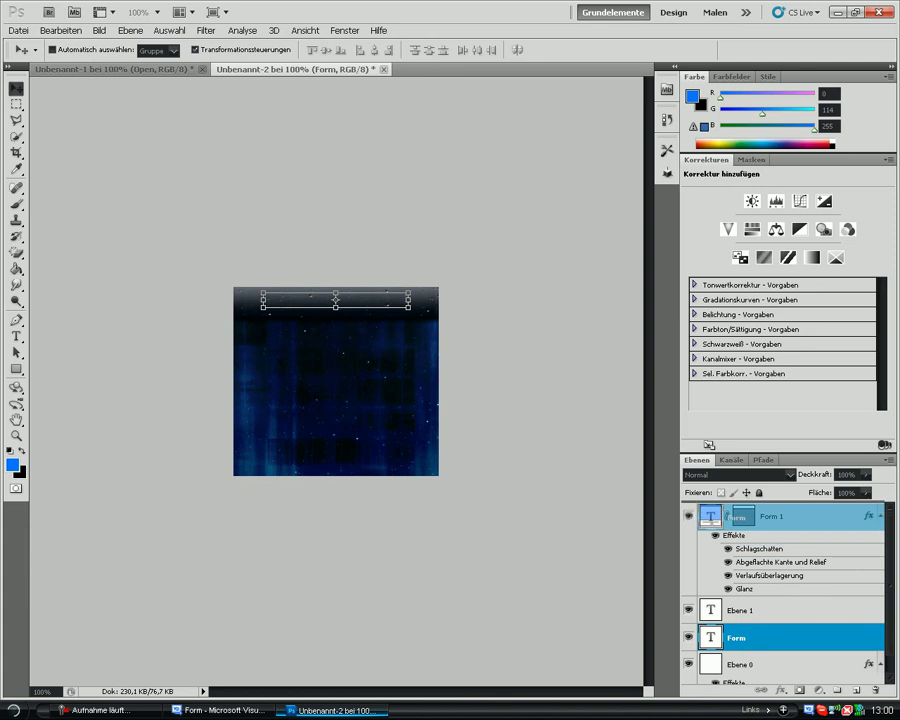
Stretch the Form text slightly taller and nudge it upward on the title bar.
left_click_drag(336, 307, 336, 319)
key("Up")
key("Up")
key("Up")
key("Up")
key("v")
key("Return")
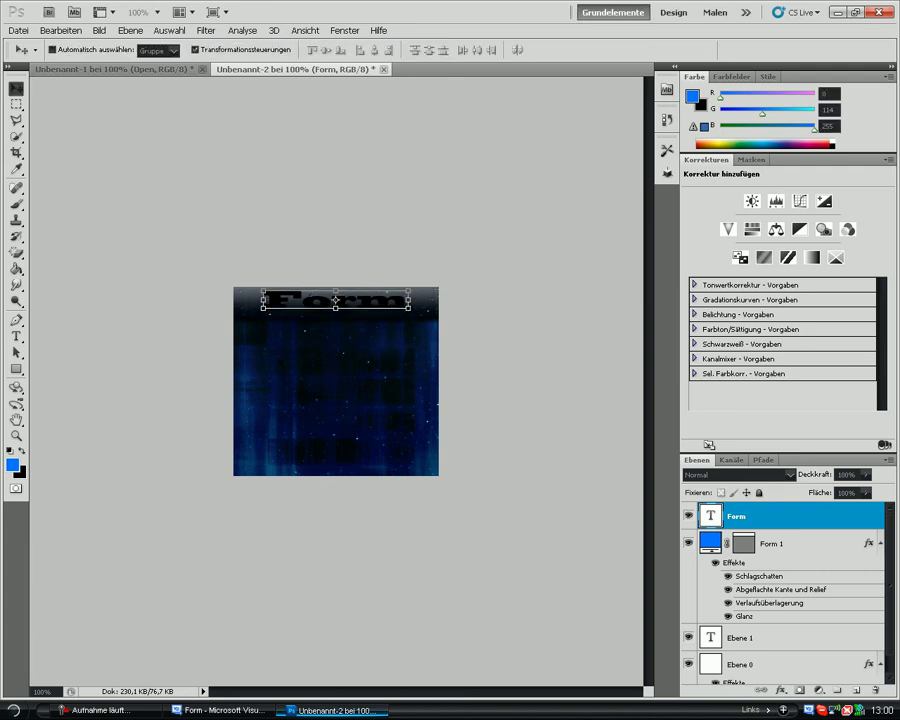
Enable a Musterüberlagerung for the Form text layer and display the available patterns.
right_click(768, 507)
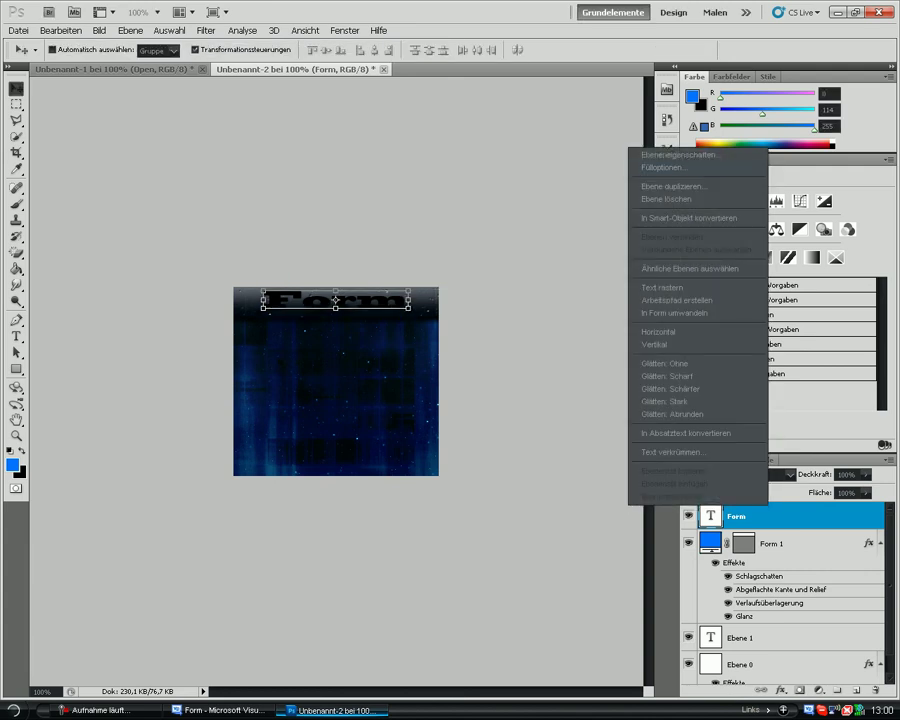
left_click(668, 168)
left_click(400, 300)
left_click(596, 182)
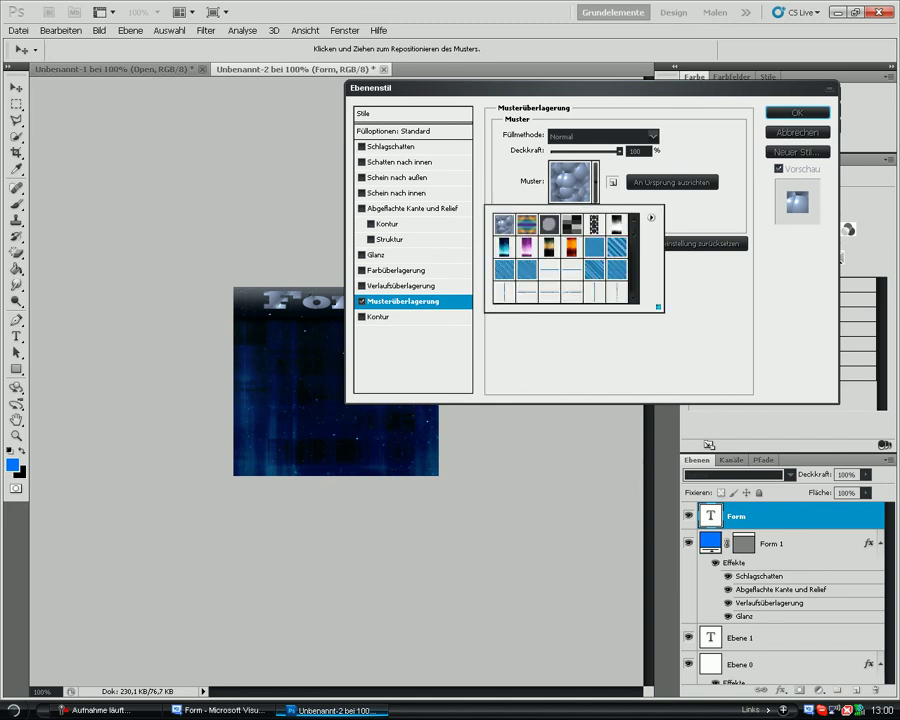
Try bubble, rainbow, fiery, blue striped, thin-line and purple gradient patterns on the Form text.
left_click(527, 225)
left_click(504, 225)
left_click(527, 225)
left_click(504, 225)
left_click(504, 247)
left_click(527, 247)
left_click(549, 247)
left_click(572, 247)
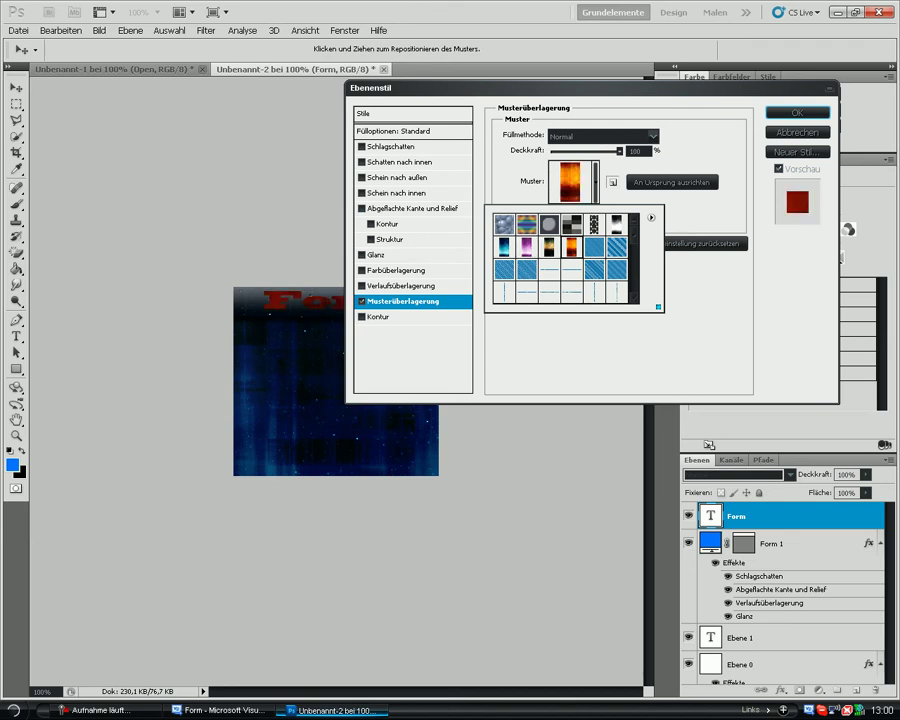
left_click(595, 247)
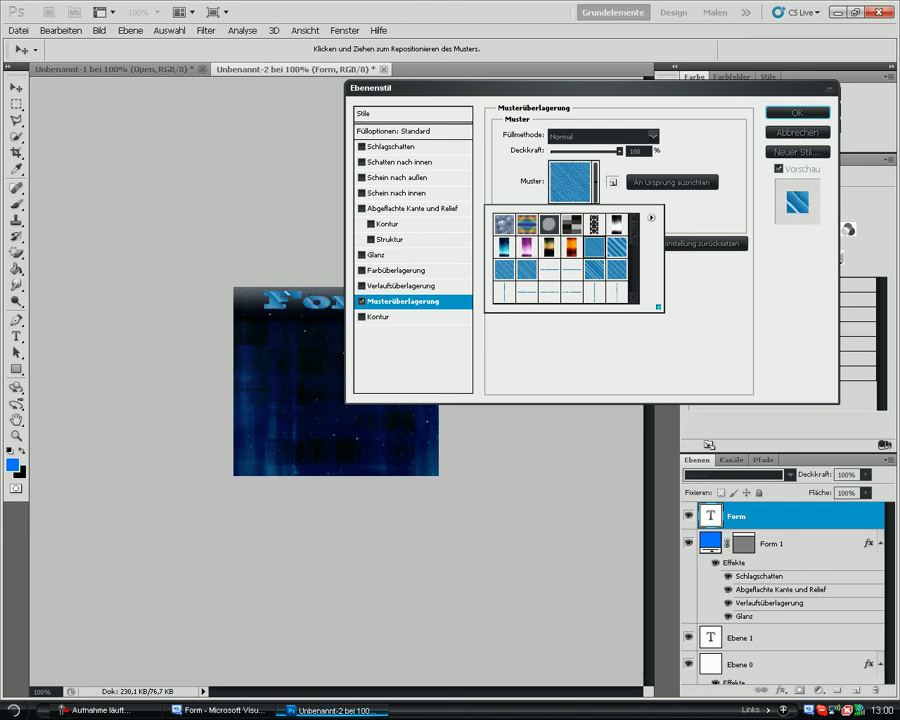
scroll(617, 250, "down", 3)
left_click(617, 270)
left_click(595, 270)
left_click(617, 293)
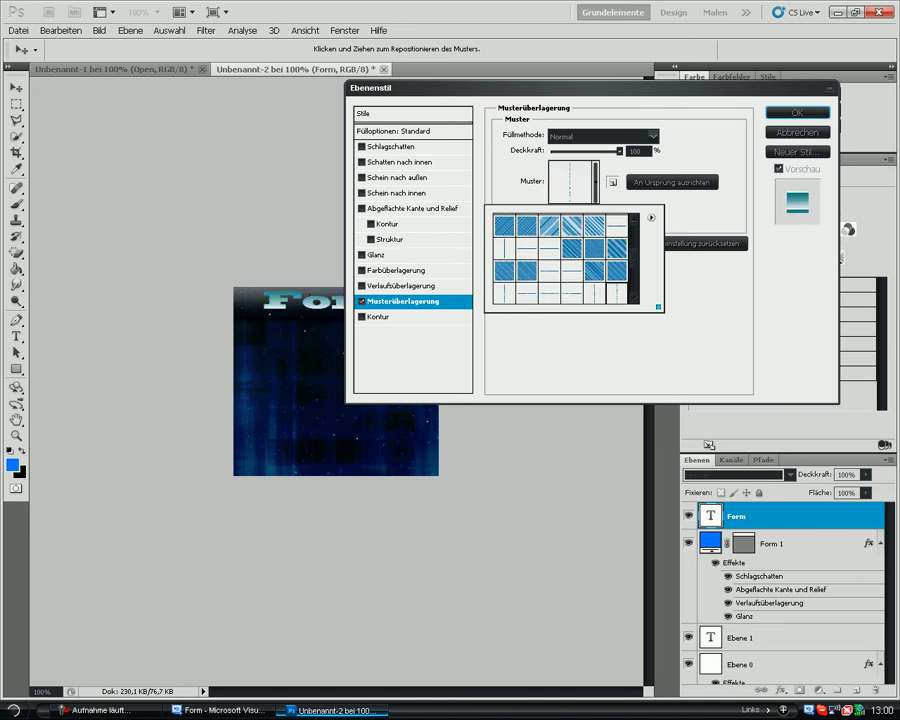
scroll(560, 255, "up", 2)
left_click(617, 256)
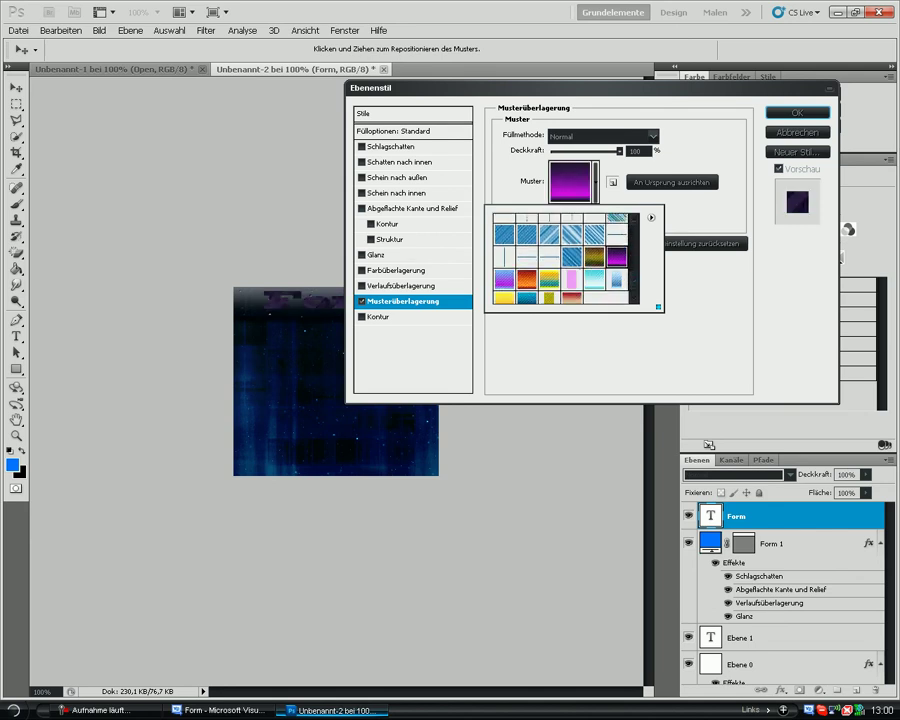
Choose the bright cyan-blue pattern for the Form text's overlay and apply the layer style.
left_click(550, 280)
left_click(527, 280)
left_click(505, 280)
left_click(527, 278)
left_click(527, 297)
left_click(797, 113)
left_click(797, 113)
Stretch the Form text vertically to about 110% and apply the transformation.
left_click_drag(336, 308, 336, 317)
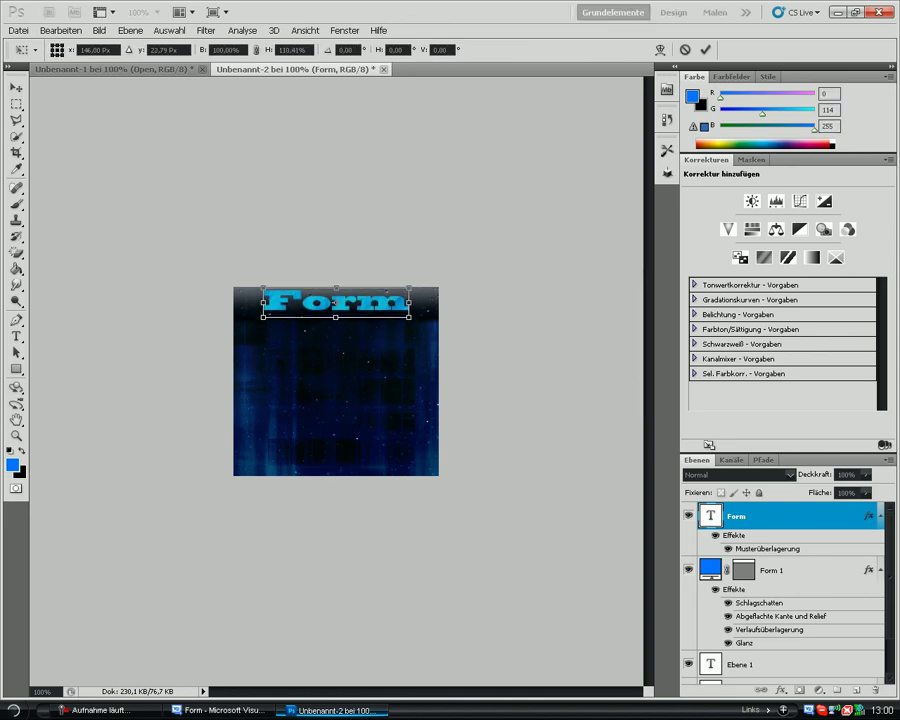
left_click(16, 88)
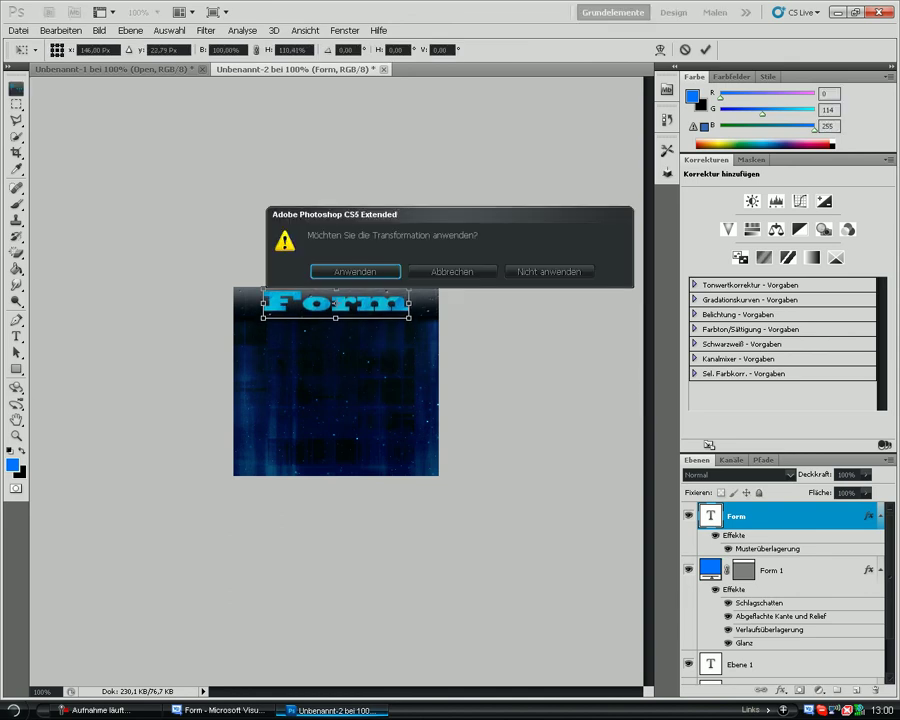
key("Return")
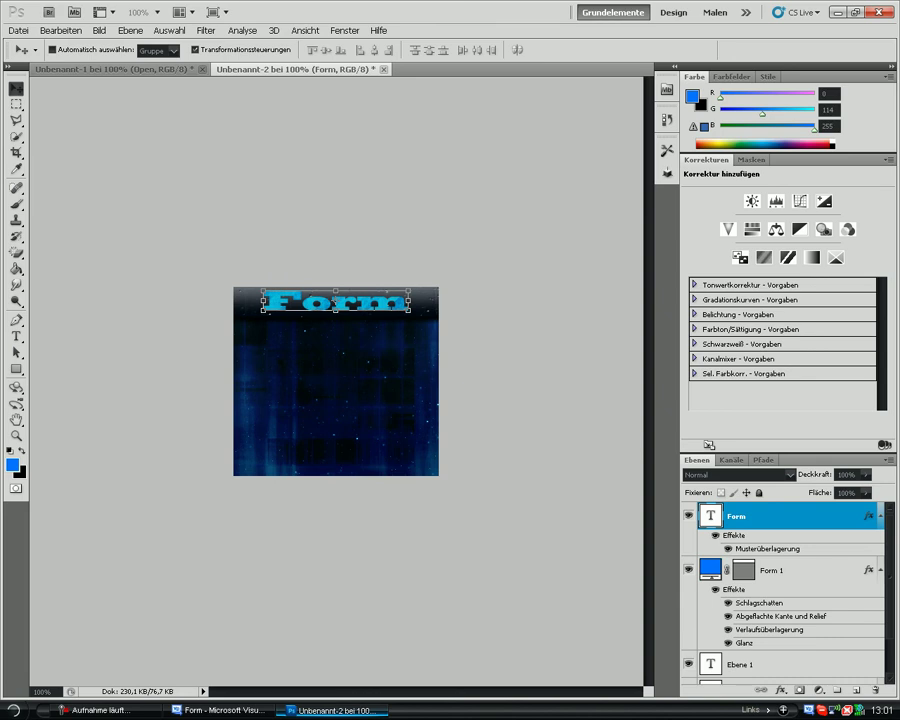
Save the background image to the desktop as a JPEG named "form desing" at maximum quality 12.
left_click(18, 31)
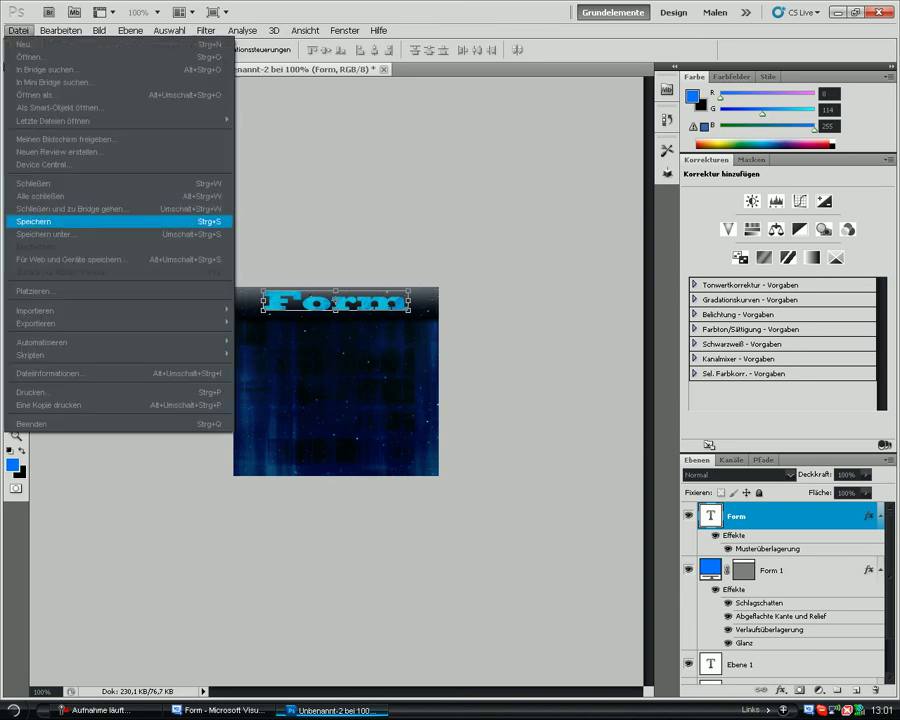
left_click(48, 234)
left_click(478, 359)
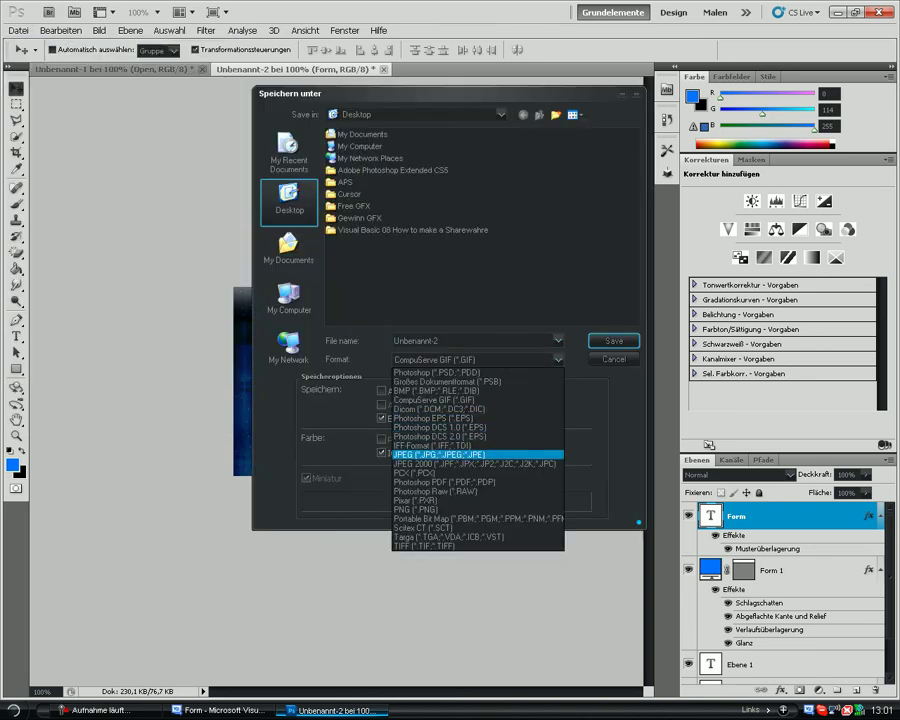
left_click(450, 452)
key("shift+Tab")
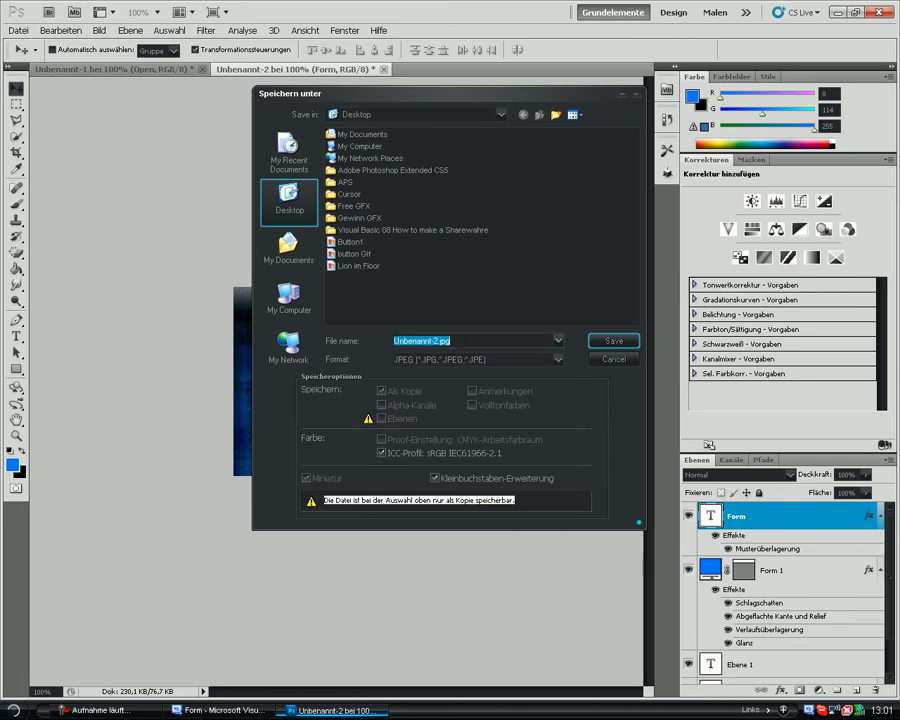
type("fo")
key("Return")
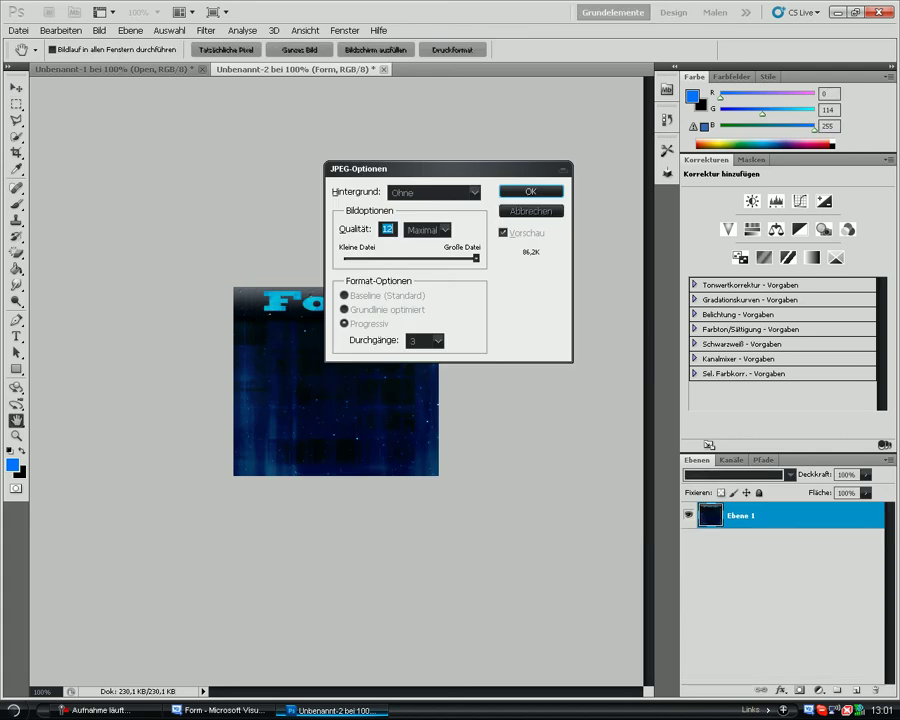
key("Return")
Switch to Visual Basic 2008, select Form1 and locate its BackgroundImage property.
left_click(220, 710)
left_click(262, 190)
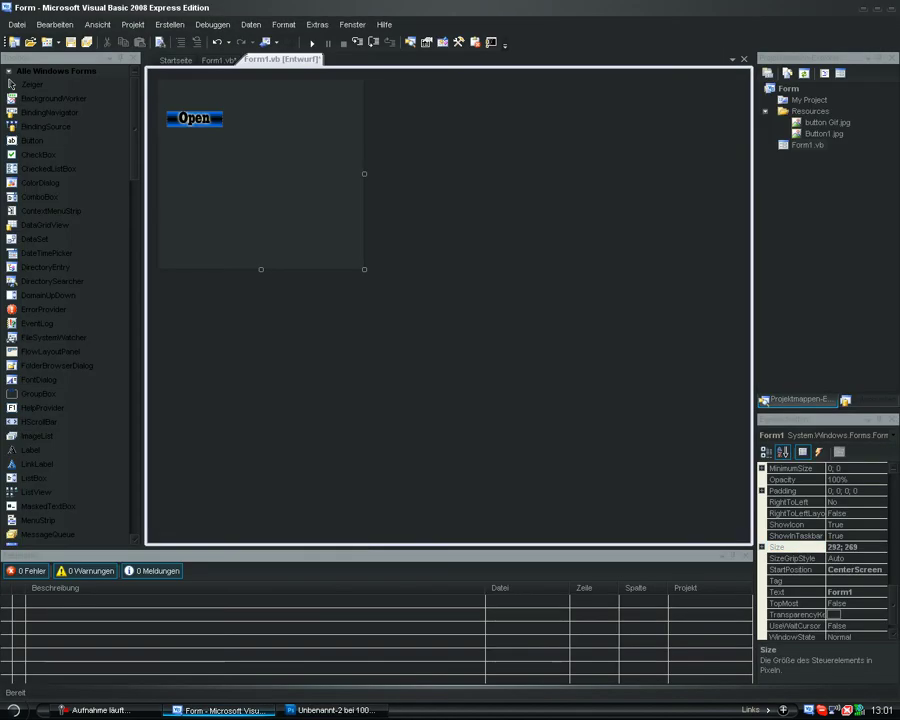
left_click_drag(893, 603, 893, 546)
scroll(825, 550, "up", 1)
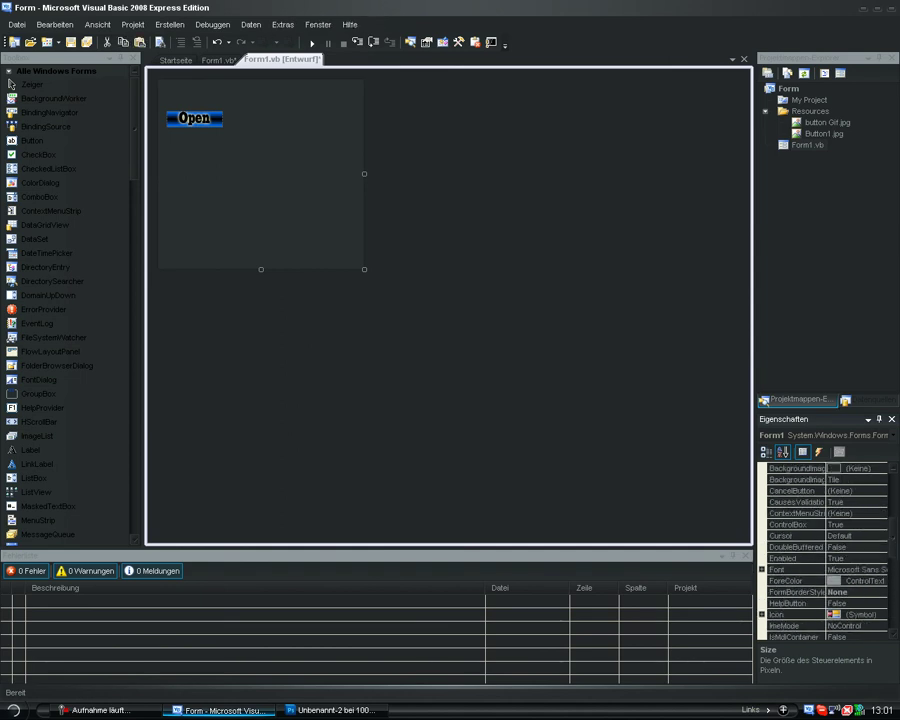
scroll(825, 550, "up", 3)
scroll(825, 550, "down", 4)
scroll(825, 550, "up", 5)
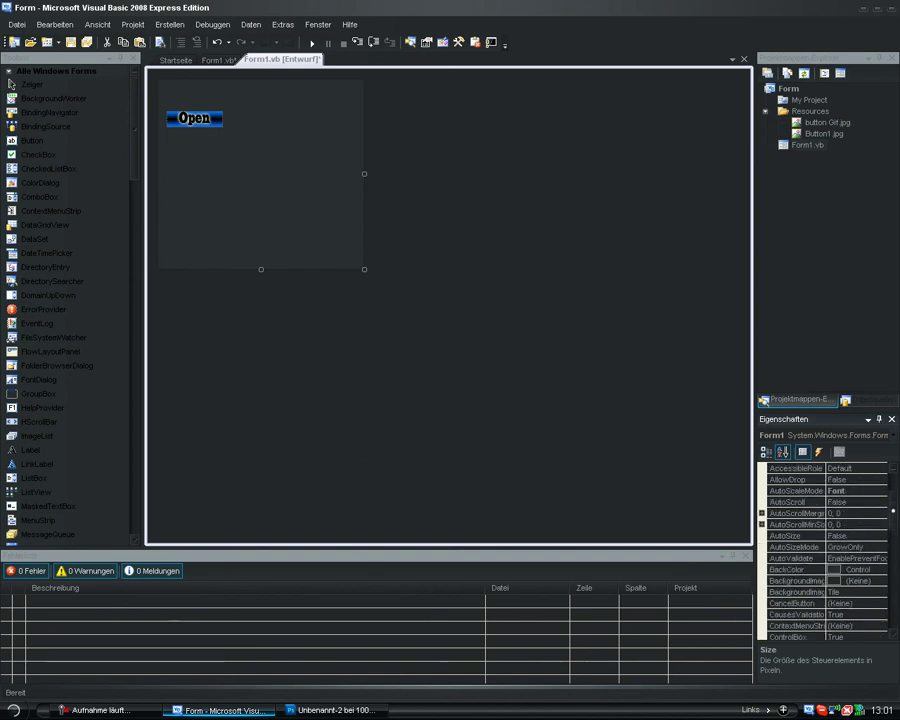
scroll(825, 550, "down", 1)
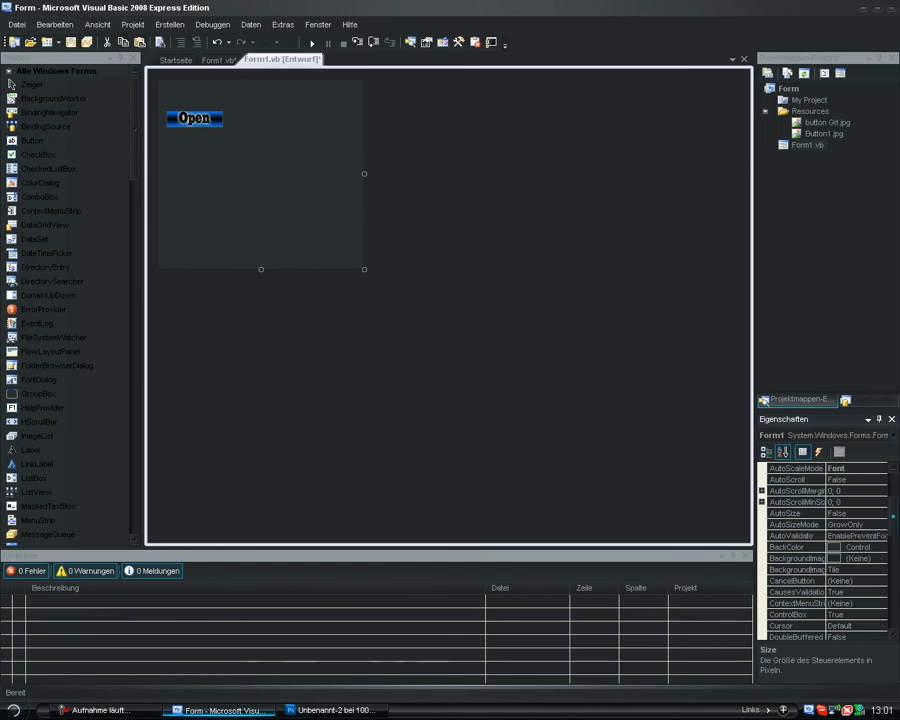
left_click_drag(893, 516, 893, 521)
Import "form desing" from the desktop as a project resource and set it as Form1's BackgroundImage.
left_click(857, 536)
left_click(881, 536)
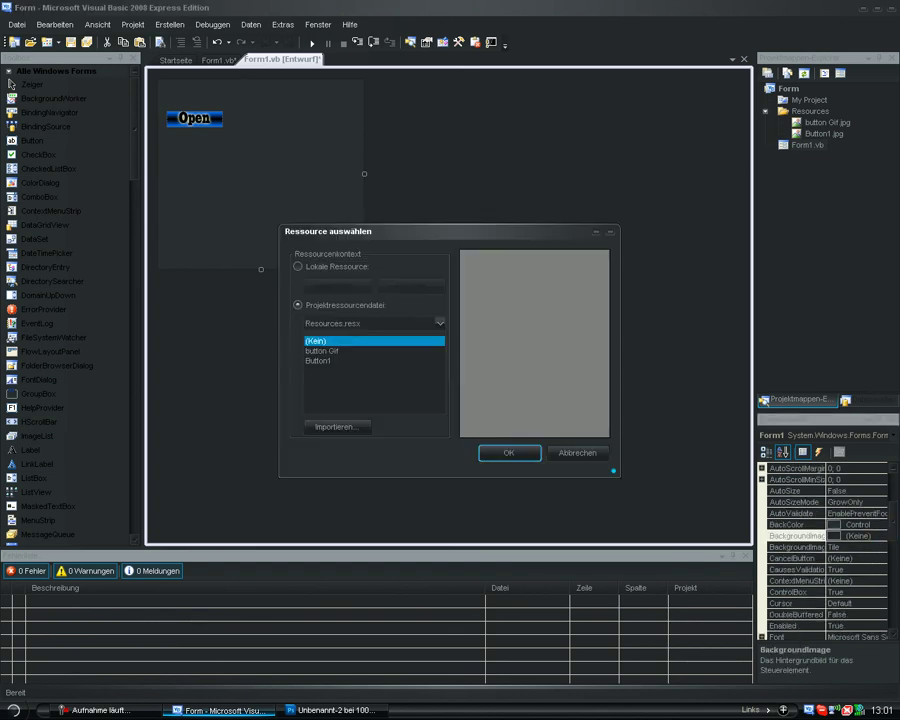
left_click(337, 426)
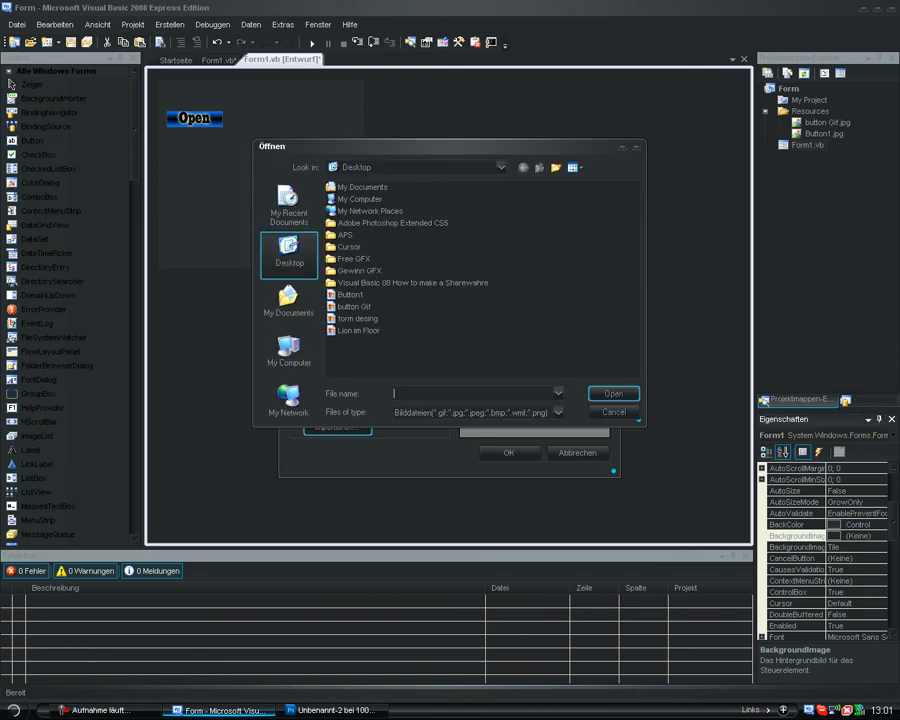
double_click(357, 318)
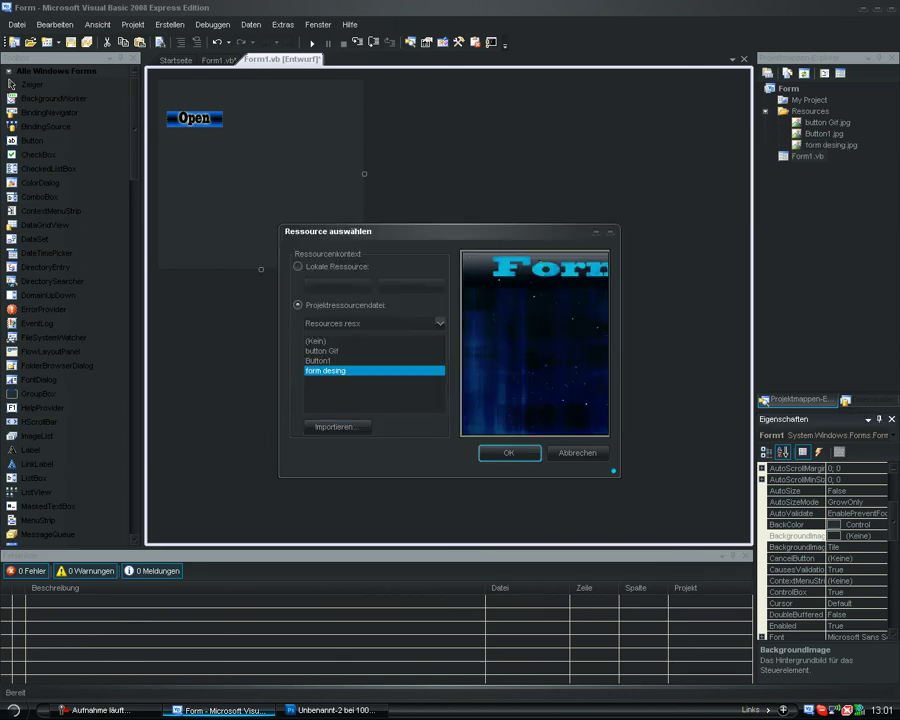
left_click(508, 452)
Move the Open button down below the form's title bar and start the program.
left_click_drag(181, 107, 190, 133)
left_click(246, 172)
left_click(312, 43)
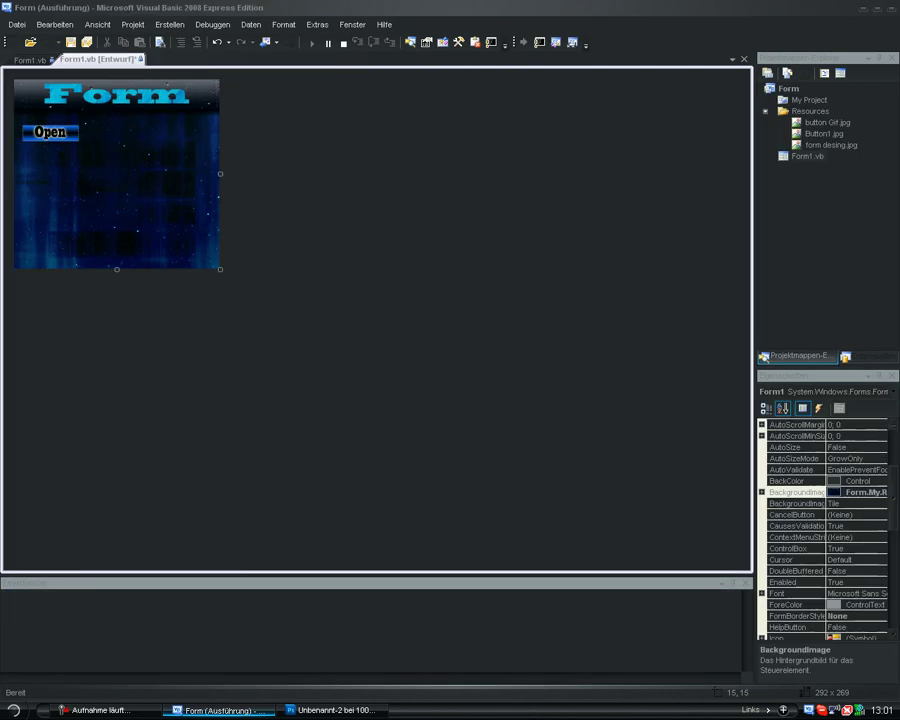